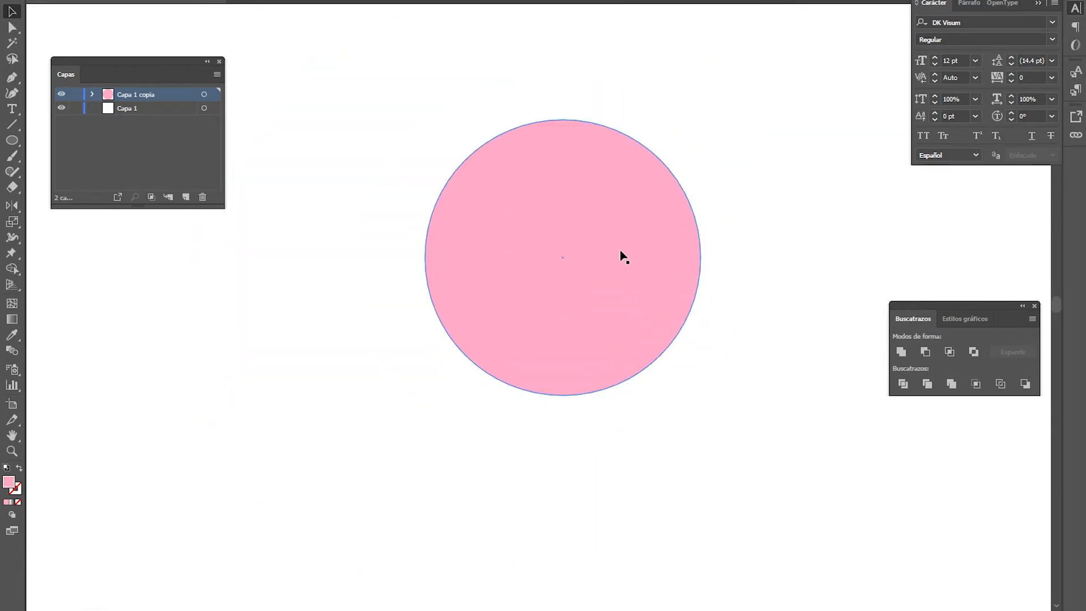
Step: Draw a smaller circle, about half the pink circle's diameter, overlapping its lower-left edge
drag(621, 256, 568, 279)
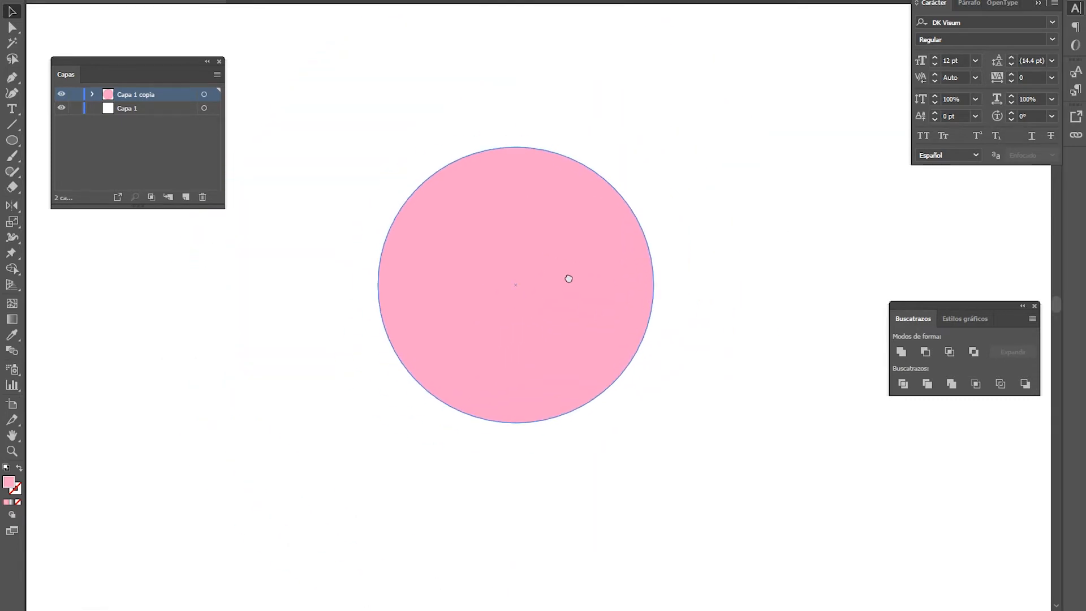
key(ctrl+shift+a)
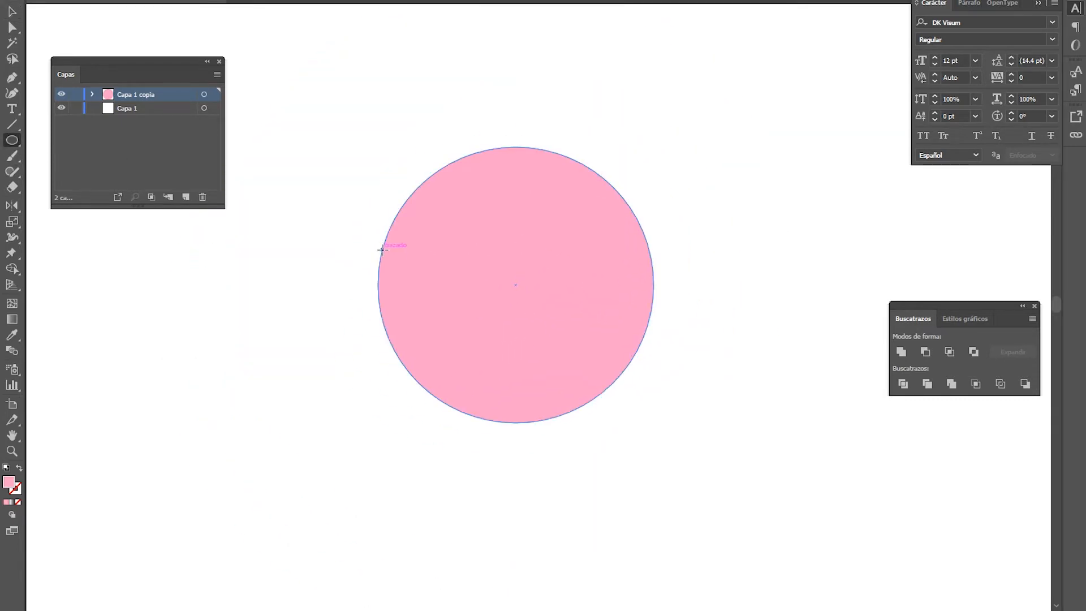
drag(358, 243, 499, 364)
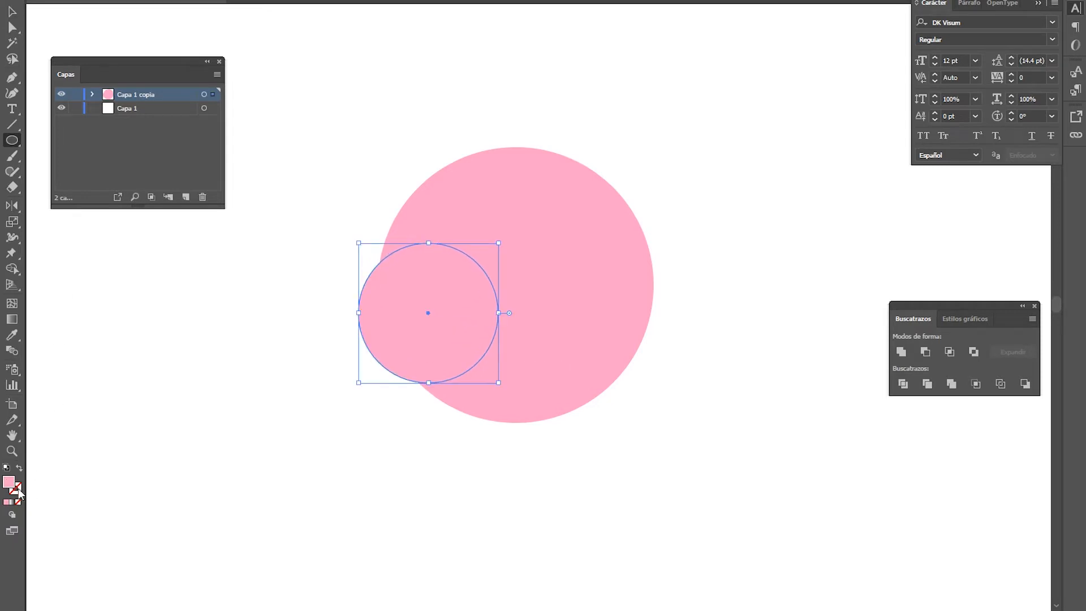
Step: Remove the small circle's fill and give it a red stroke
click(19, 502)
double_click(8, 481)
click(539, 397)
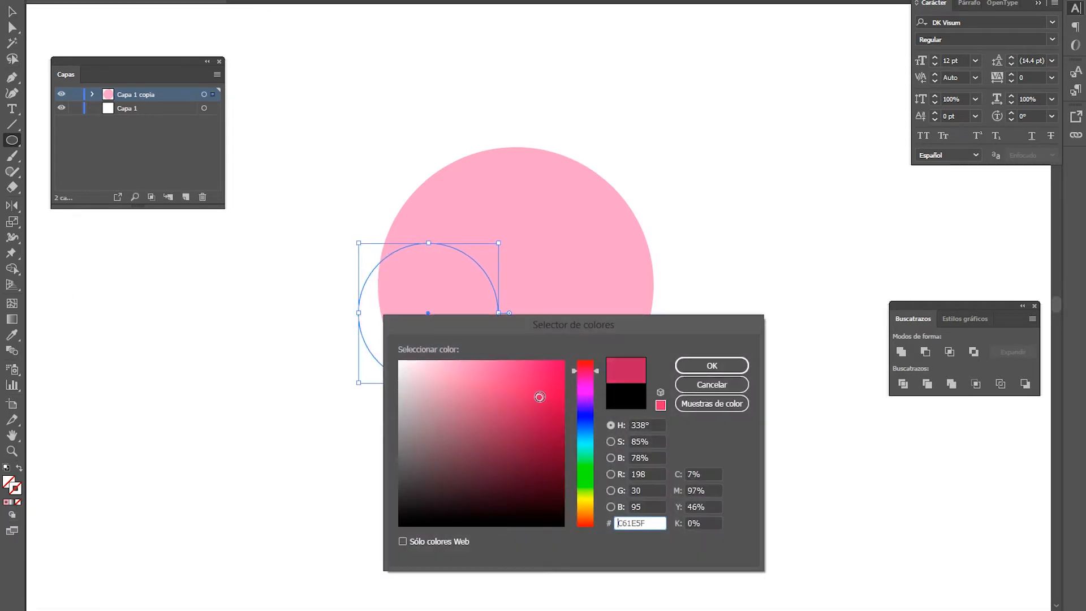
mouse_move(514, 429)
mouse_down()
mouse_move(492, 454)
mouse_move(548, 409)
mouse_move(507, 399)
mouse_up()
click(585, 361)
click(712, 365)
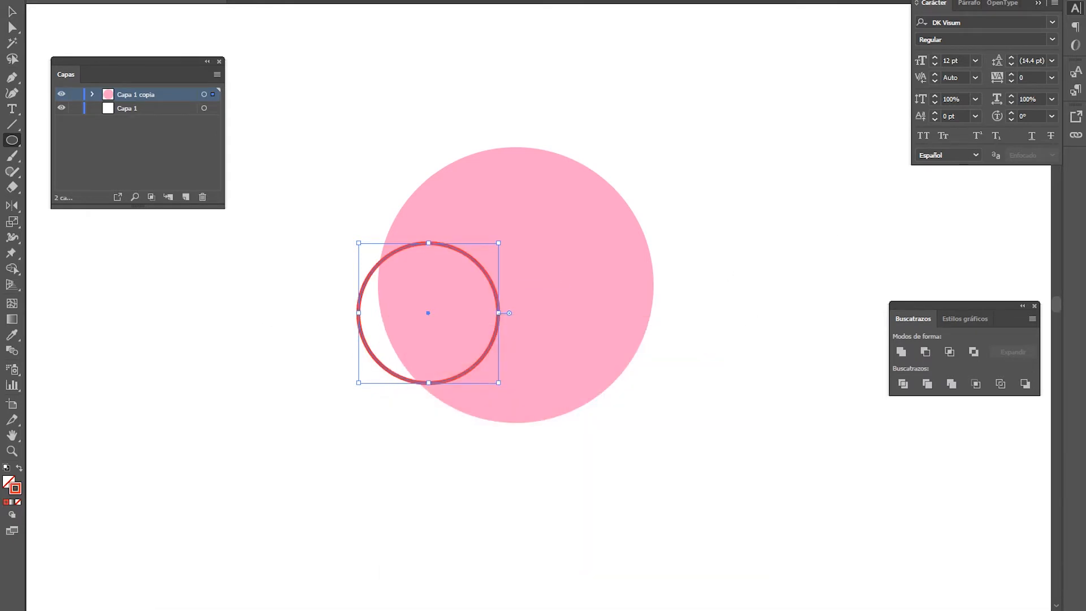
Step: Thicken the small circle's red stroke considerably and scale the ring down slightly
key(Up)
key(Up)
key(Up)
key(Up)
key(Up)
key(Up)
key(Up)
mouse_move(499, 243)
mouse_down()
mouse_move(463, 279)
mouse_move(464, 267)
mouse_move(493, 271)
mouse_up()
Step: Align the red ring and the pink circle to each other by their vertical centers
click(11, 11)
key(ctrl+a)
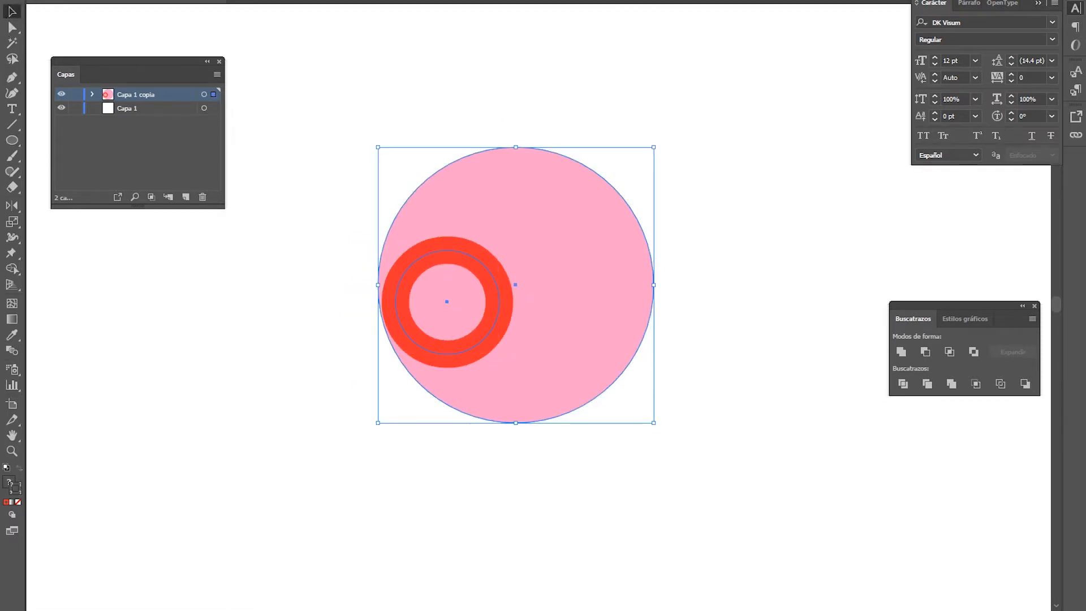
click(498, 0)
click(509, 102)
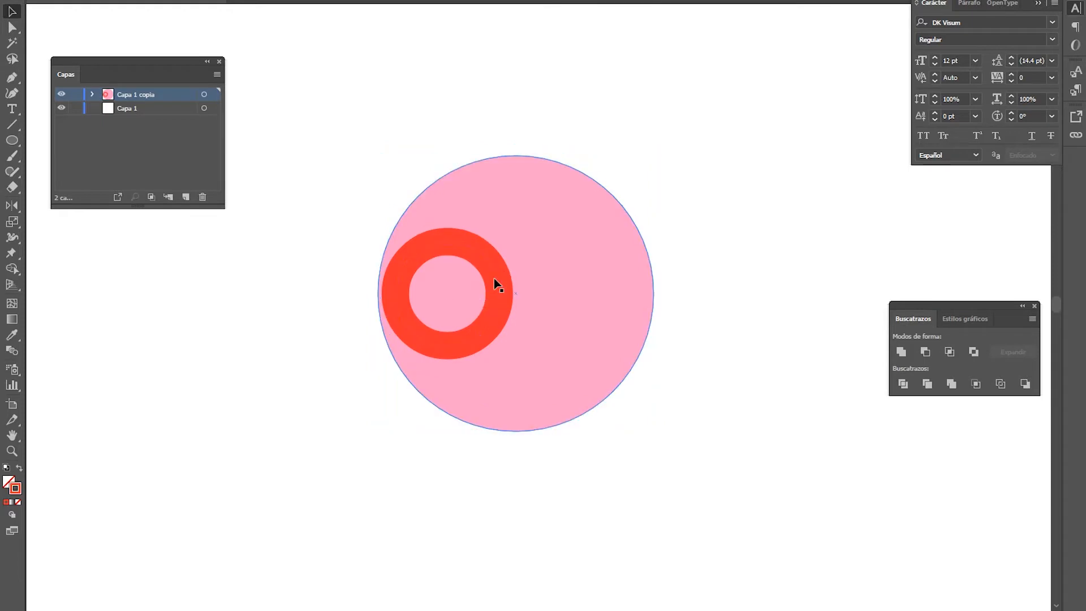
Step: Thin the red ring's stroke, enlarge the ring and place it lower, slightly overhanging the pink circle's left edge
click(501, 280)
key(Down)
key(Down)
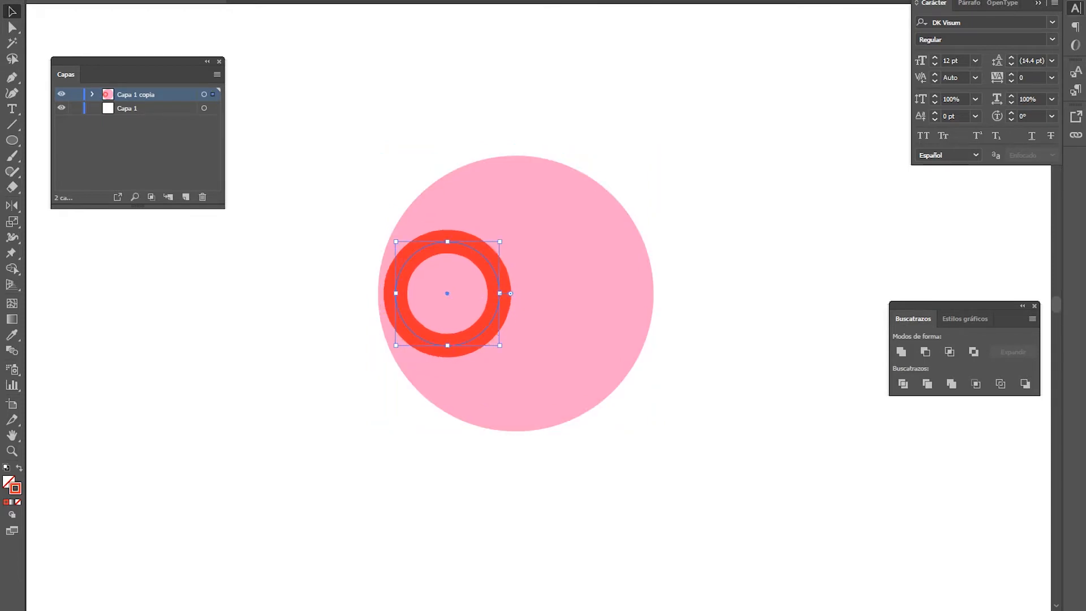
mouse_move(490, 264)
mouse_down()
mouse_move(477, 295)
mouse_move(520, 252)
mouse_move(478, 279)
mouse_move(498, 286)
mouse_move(490, 280)
mouse_up()
click(516, 296)
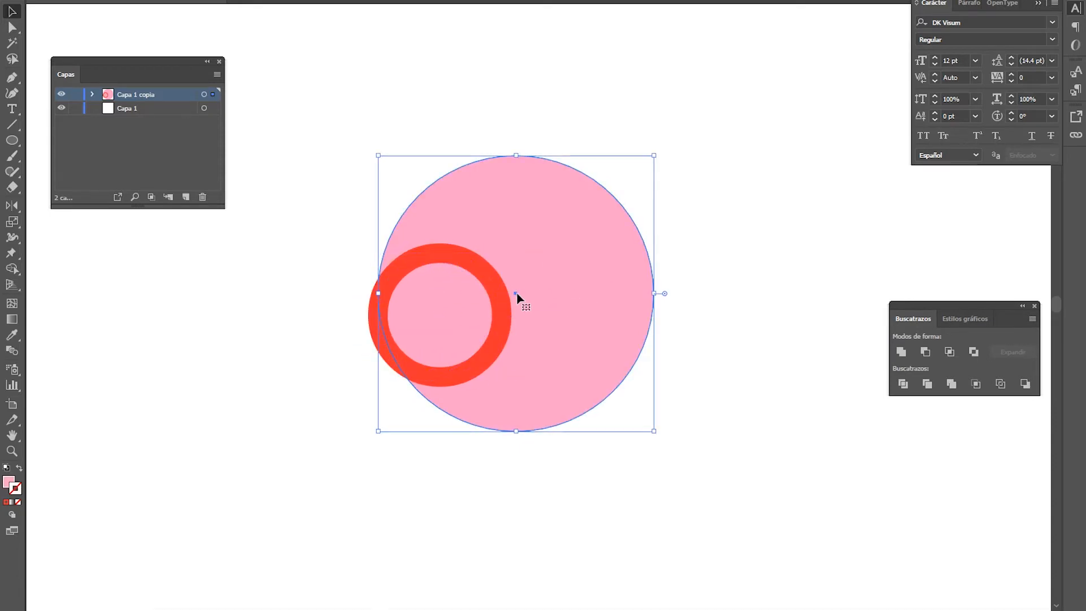
Step: Duplicate the red ring and place the copy level with it on the pink circle's right side
click(492, 284)
key(ctrl+c)
key(ctrl+v)
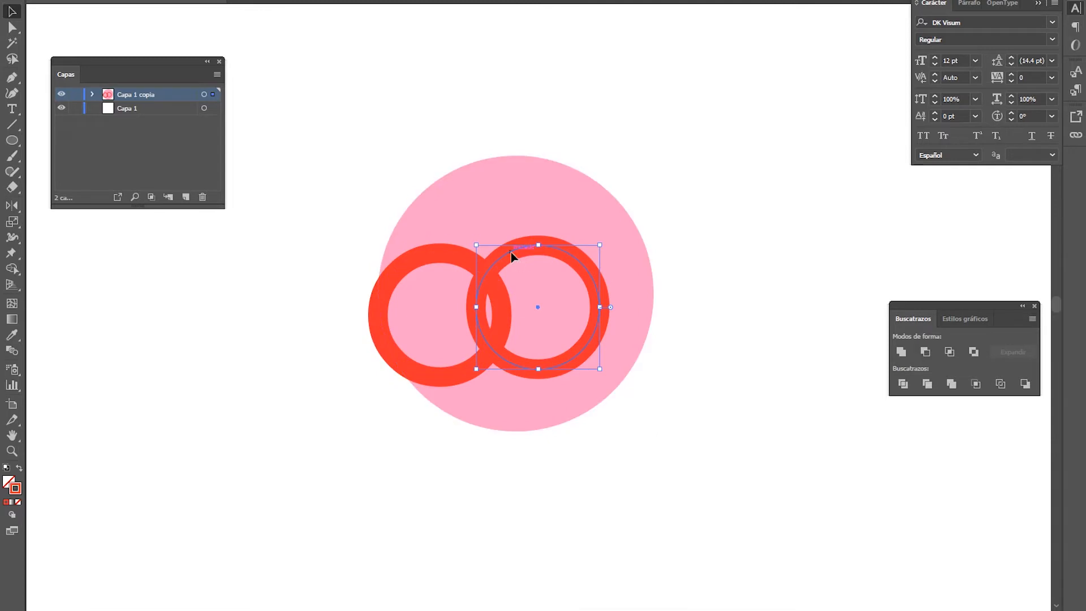
drag(510, 253, 564, 259)
click(681, 203)
click(577, 300)
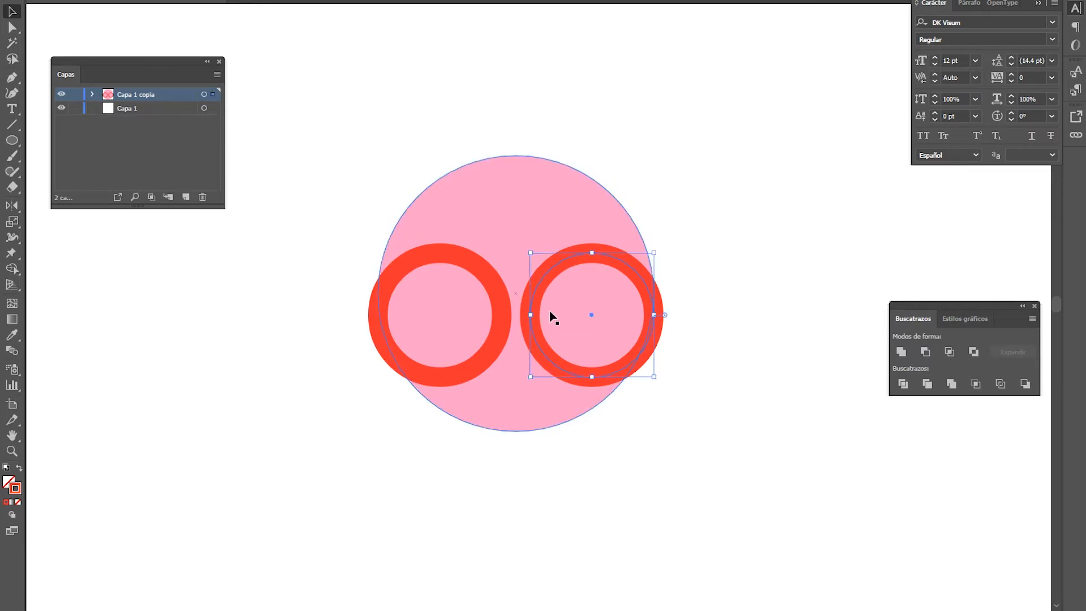
Step: Nudge the two red rings apart to widen the gap between the lenses
scroll(553, 317, up, 1)
click(474, 313)
key(shift+Left)
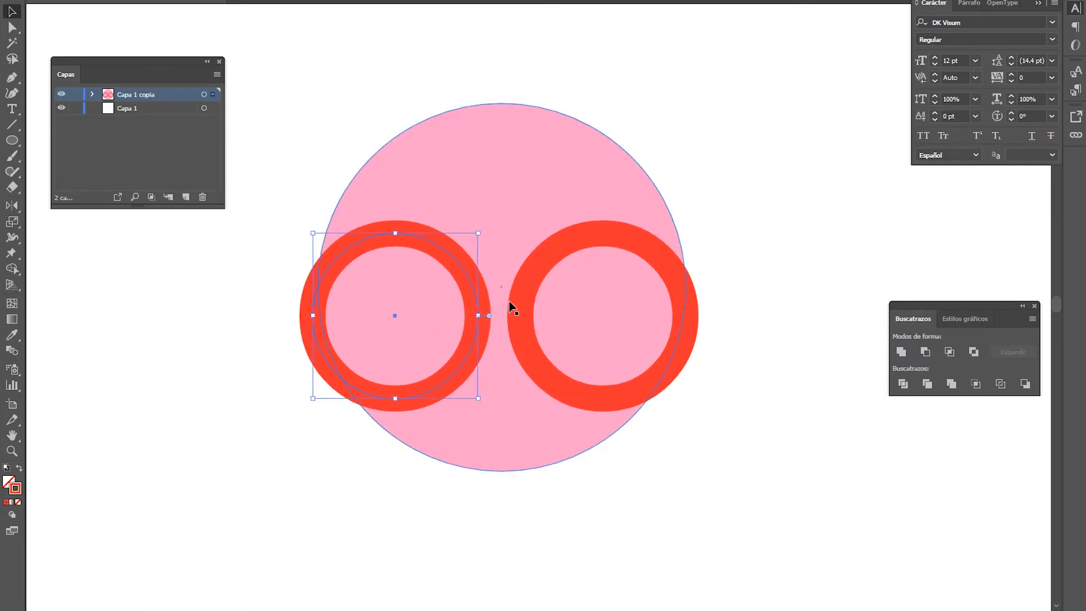
click(523, 297)
key(shift+Right)
click(760, 180)
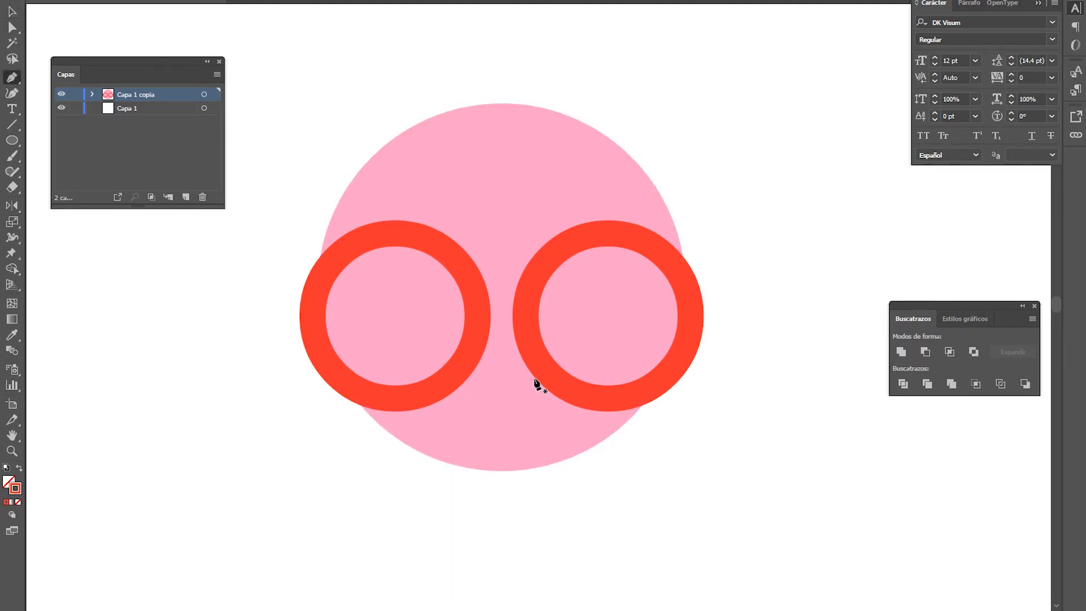
Step: Connect the two red rings with a short horizontal Pen tool line as the glasses' bridge
click(525, 315)
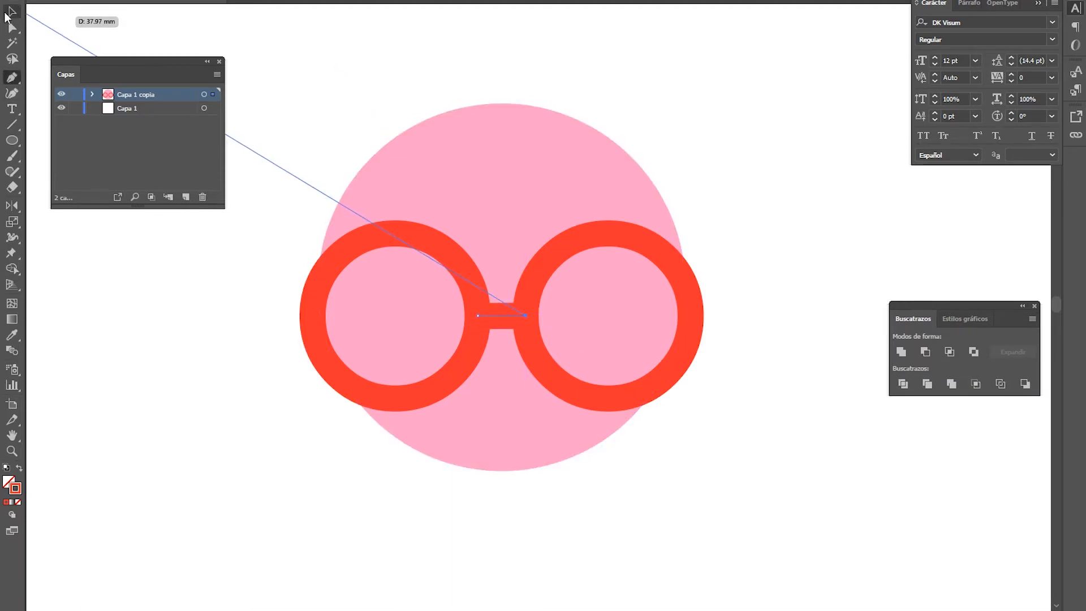
right_click(324, 84)
click(13, 11)
Step: Recolor the large face circle's fill to a very pale, warm pink
click(456, 143)
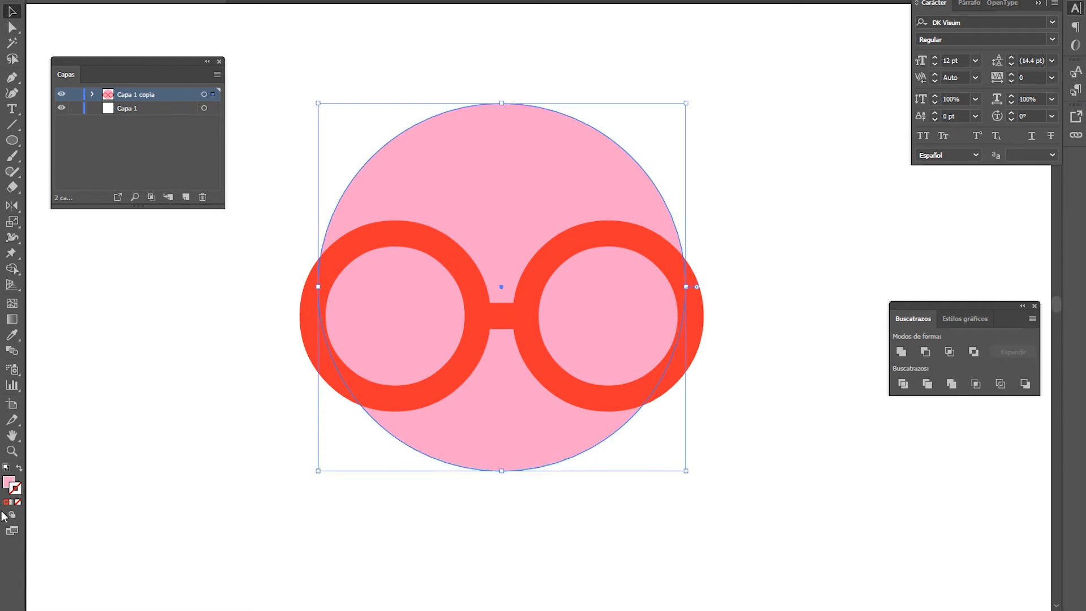
double_click(8, 482)
drag(463, 360, 450, 360)
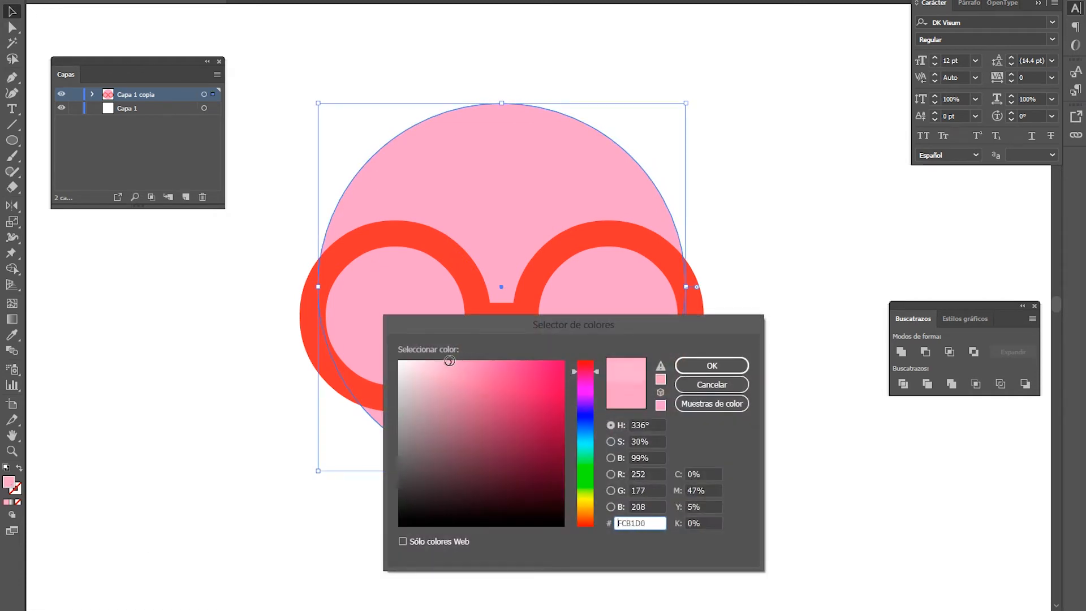
click(712, 366)
double_click(10, 483)
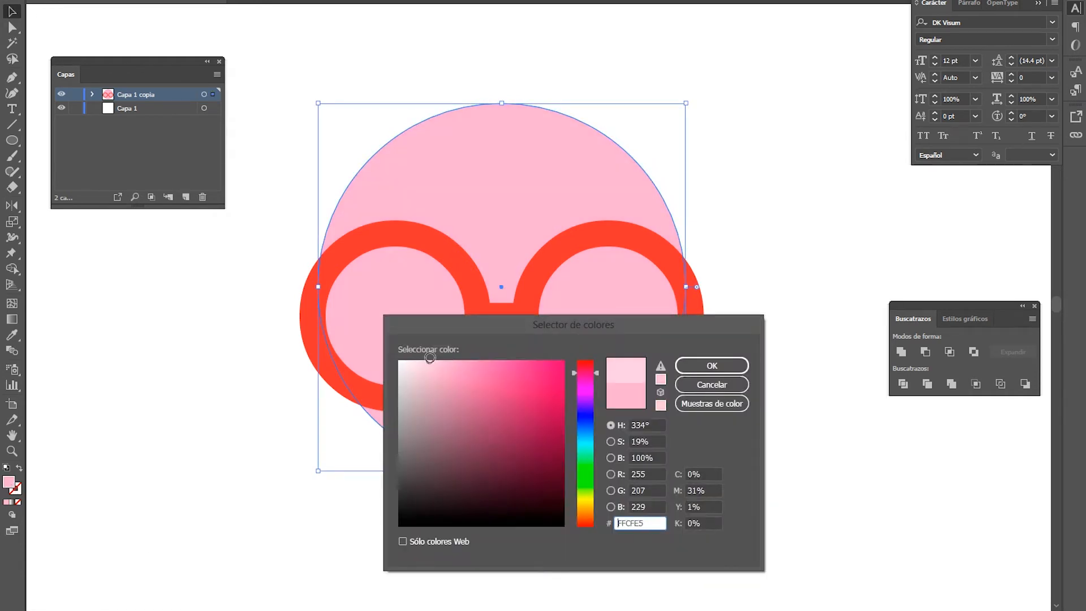
drag(599, 376, 599, 359)
click(711, 365)
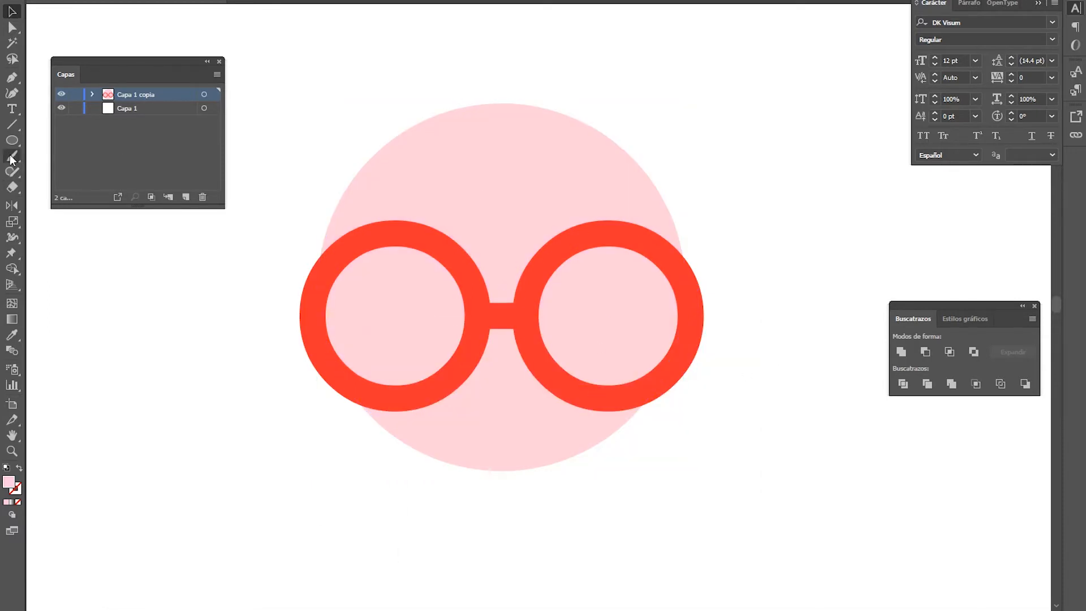
Step: Draw a small circle for an eye inside the left lens and fill it with a darker pink
mouse_move(411, 320)
mouse_down()
mouse_move(434, 345)
mouse_move(429, 368)
mouse_move(464, 388)
mouse_up()
double_click(8, 482)
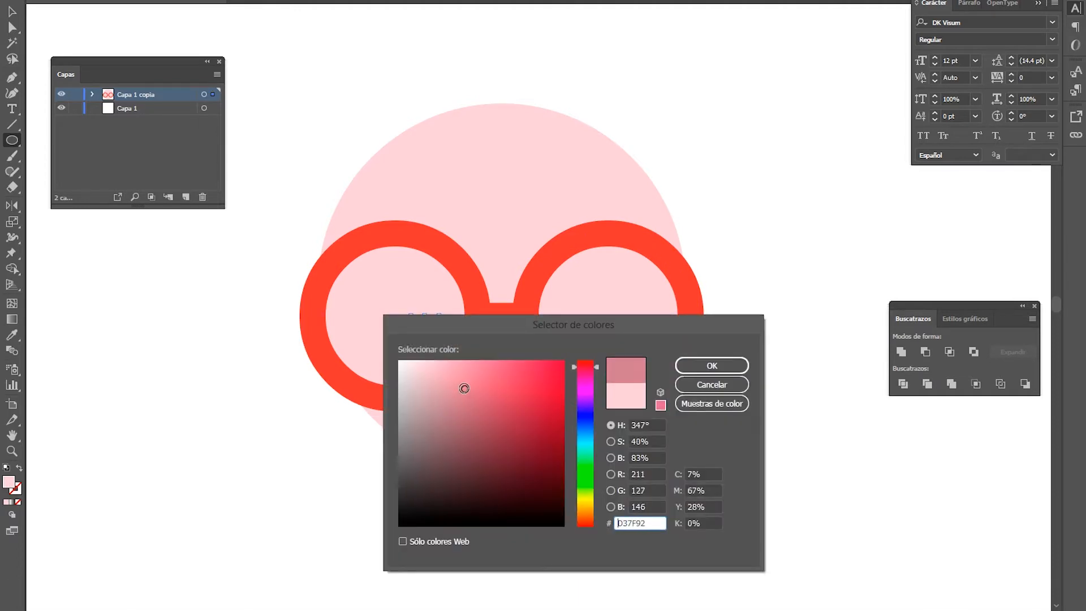
click(712, 366)
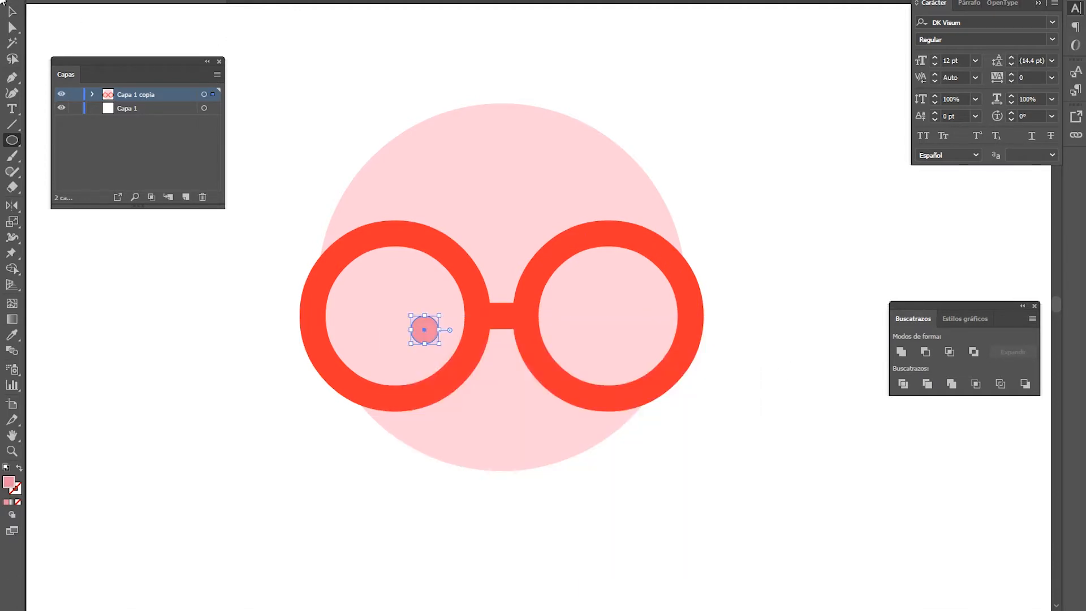
Step: Change the left eye's fill to a bright, saturated red
double_click(8, 481)
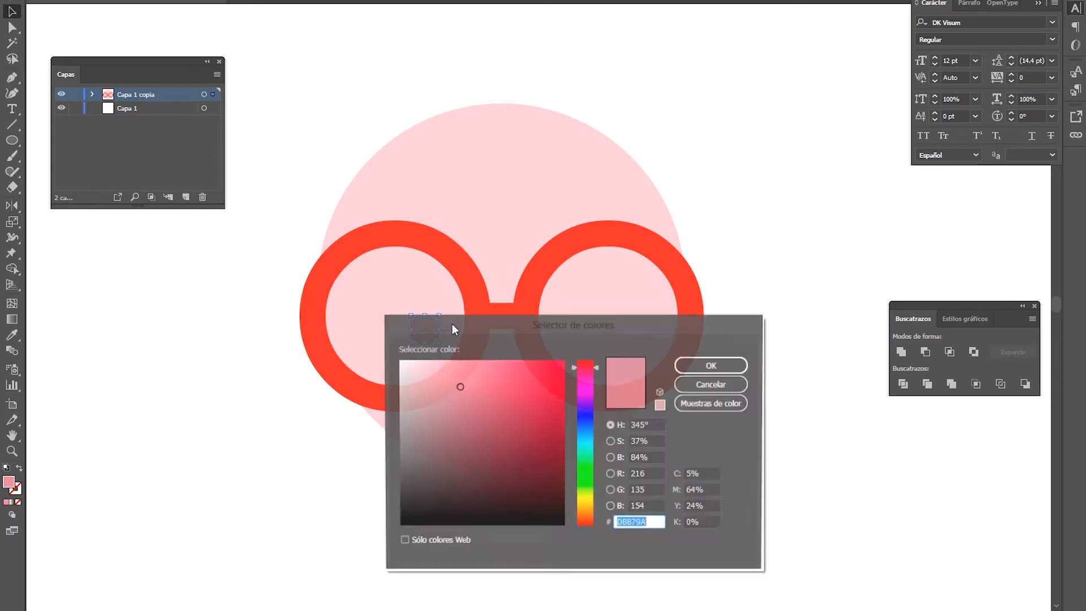
click(452, 437)
mouse_move(453, 437)
mouse_down()
mouse_move(481, 463)
mouse_move(482, 452)
mouse_up()
drag(597, 368, 597, 363)
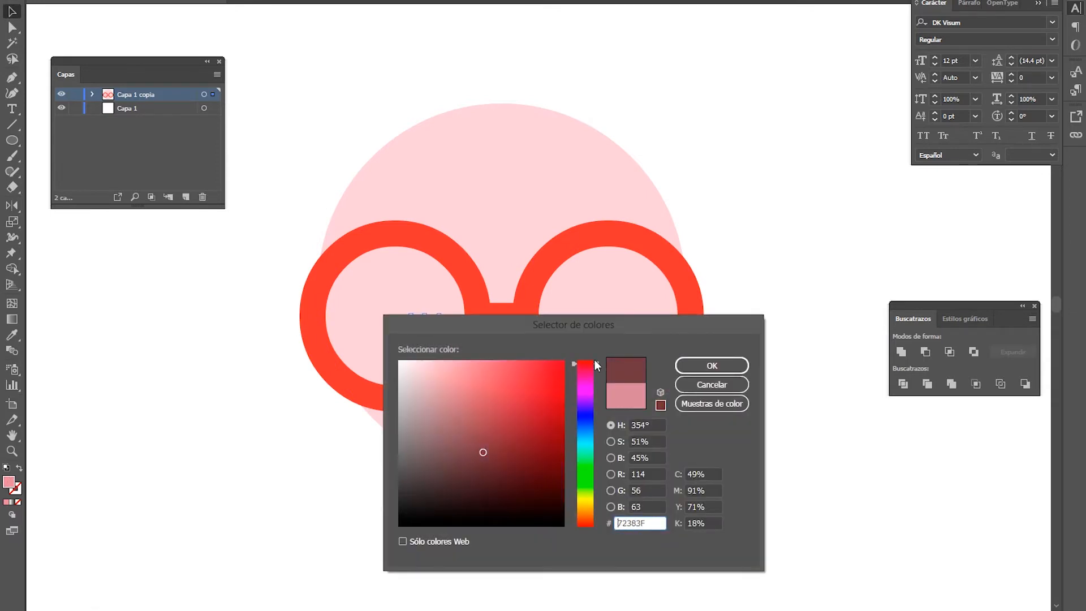
drag(523, 457, 522, 442)
click(734, 367)
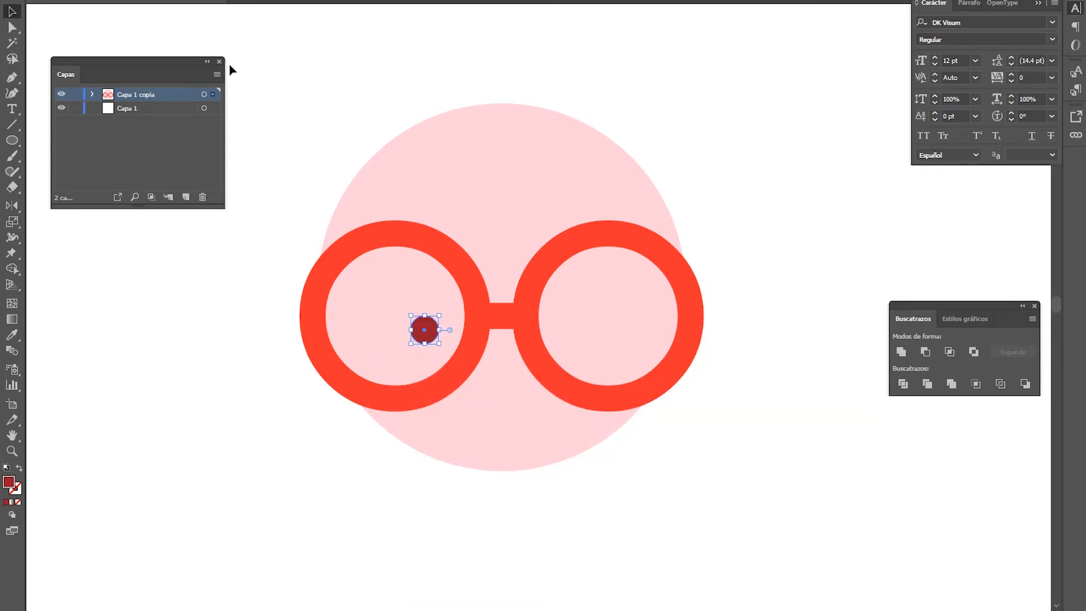
double_click(11, 482)
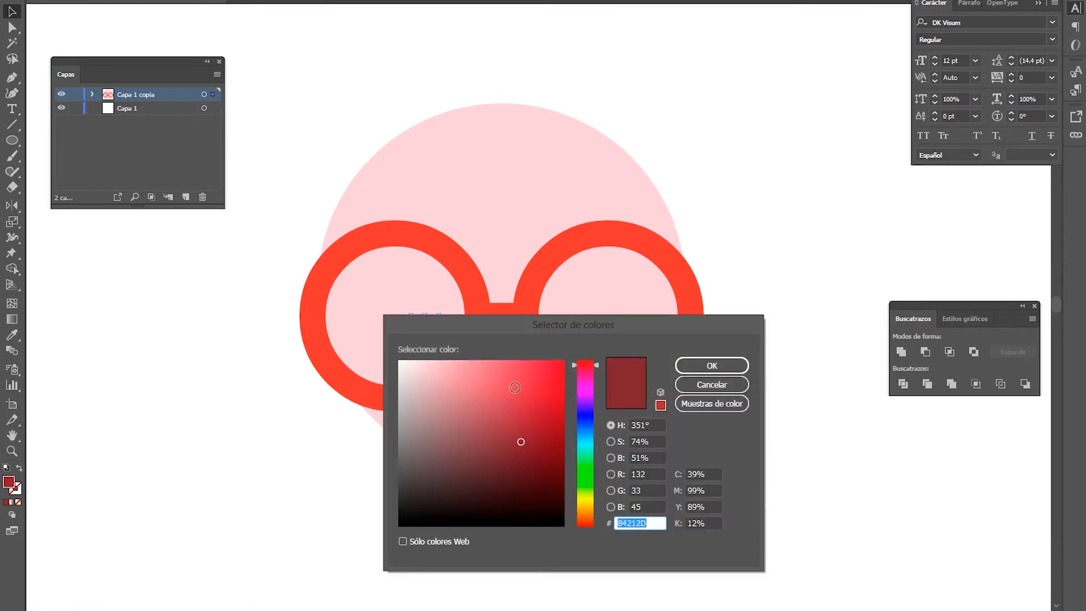
drag(519, 441, 526, 397)
click(707, 365)
click(194, 45)
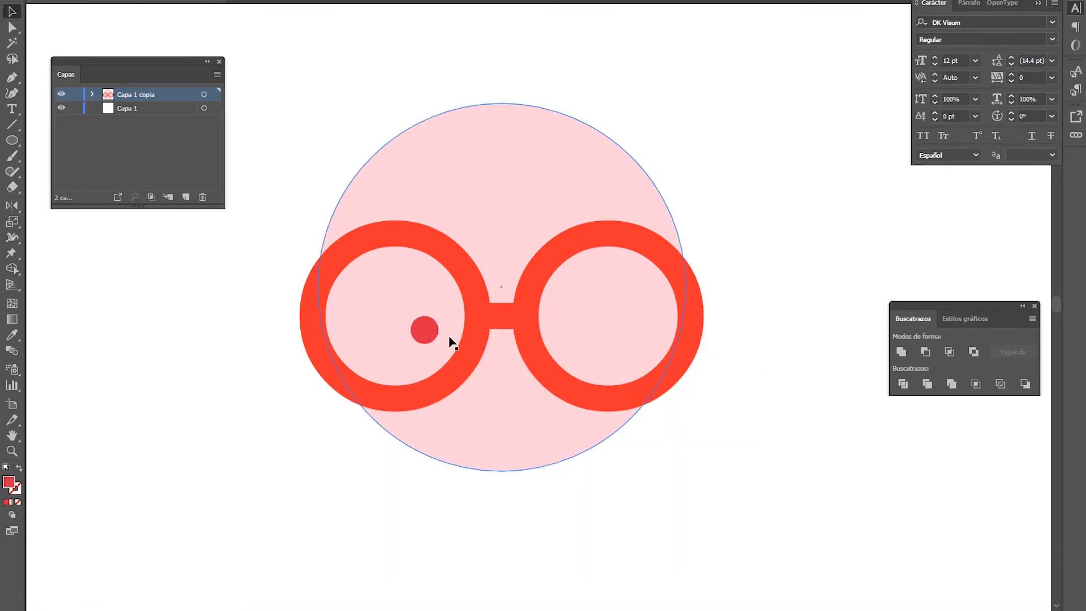
click(425, 331)
click(229, 1)
mouse_move(316, 48)
click(195, 37)
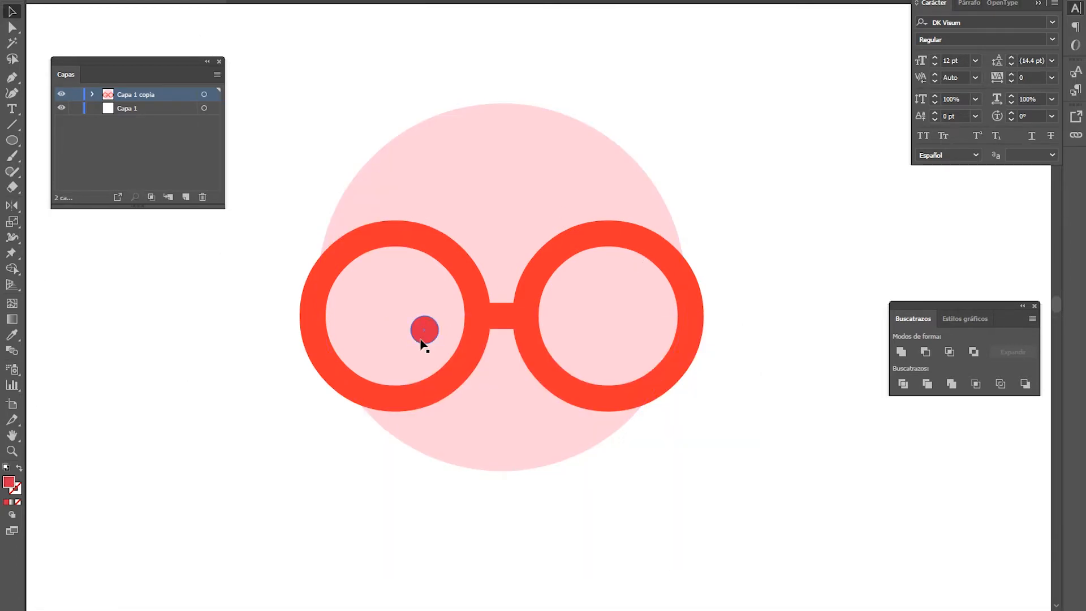
Step: Duplicate the red eye and place the copy at the same height inside the right lens
key(alt+c)
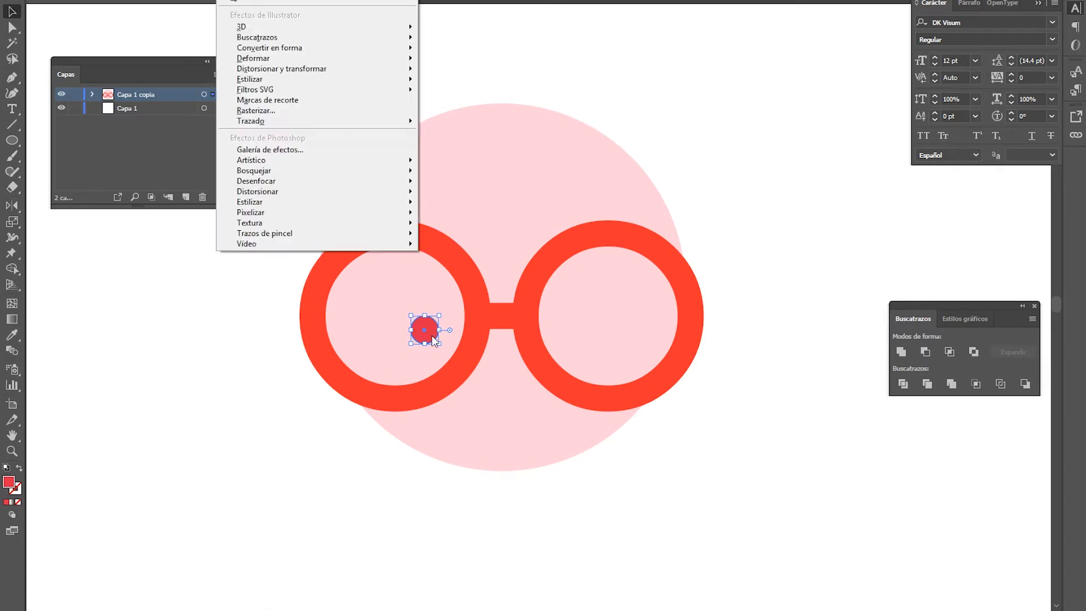
click(96, 40)
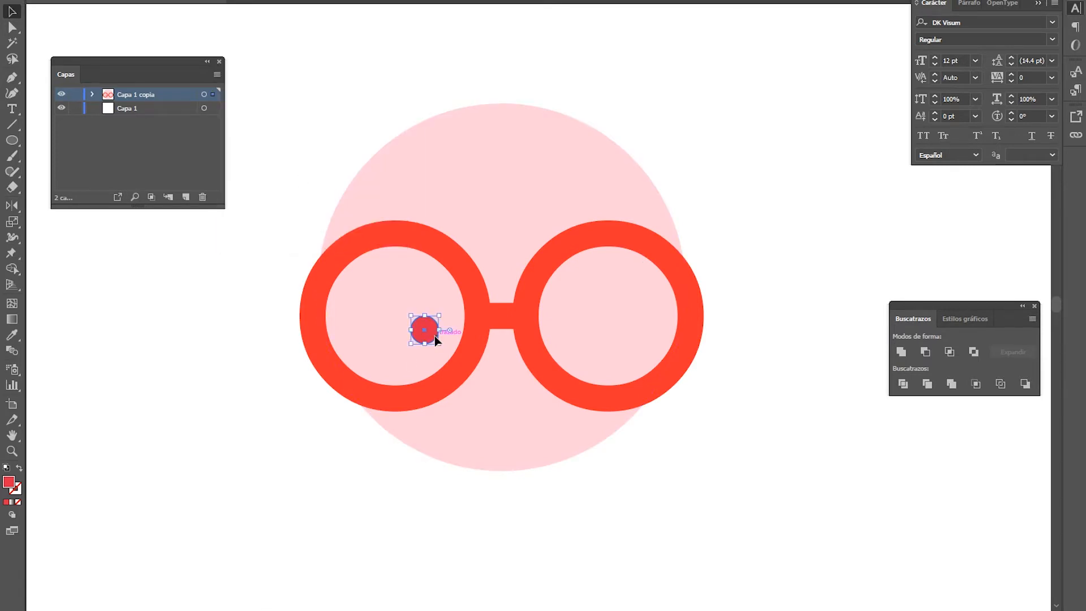
drag(430, 331, 572, 337)
Step: Lock the Capa 1 copia layer and draw a small red rectangle just below the glasses' bridge on a new layer above it
scroll(502, 352, up, 4)
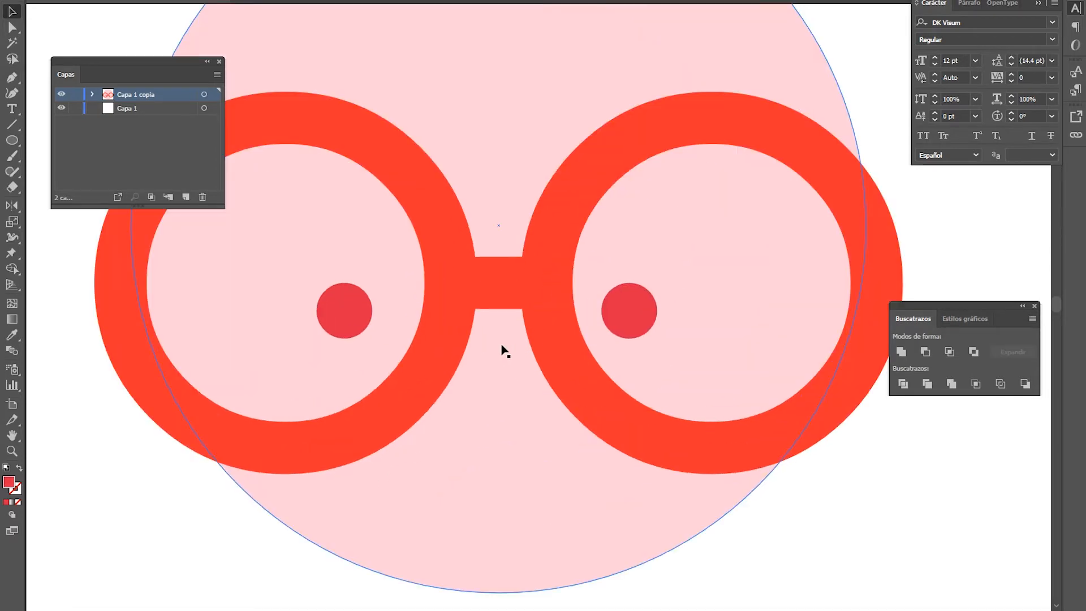
drag(520, 259, 494, 203)
drag(12, 148, 193, 139)
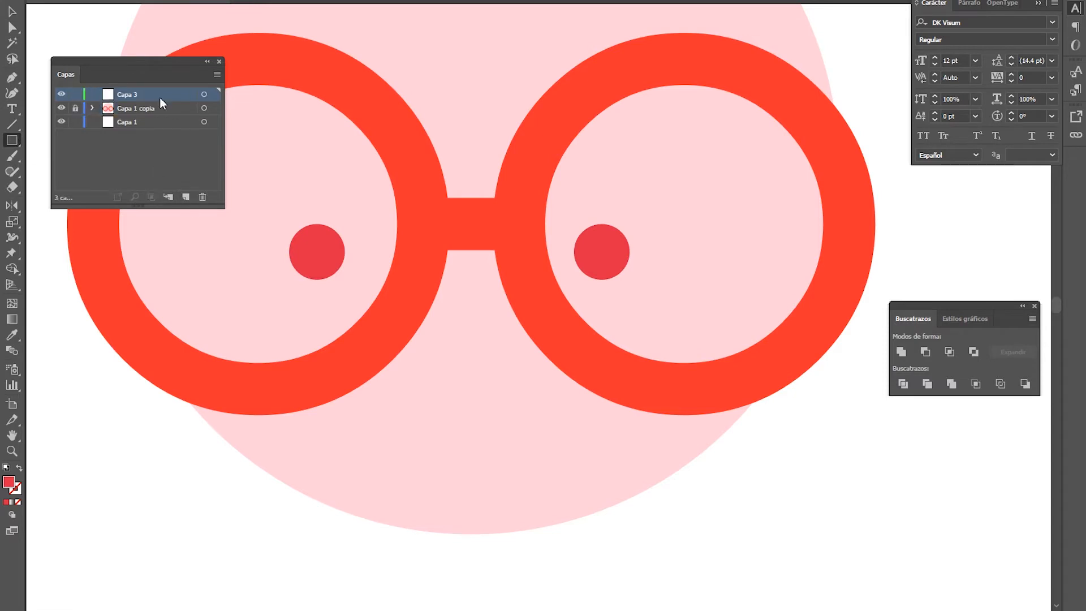
drag(451, 280, 490, 302)
Step: Round the rectangle's two lower corners to a 0.6 mm radius to form a smiling mouth
scroll(482, 302, up, 3)
key(a)
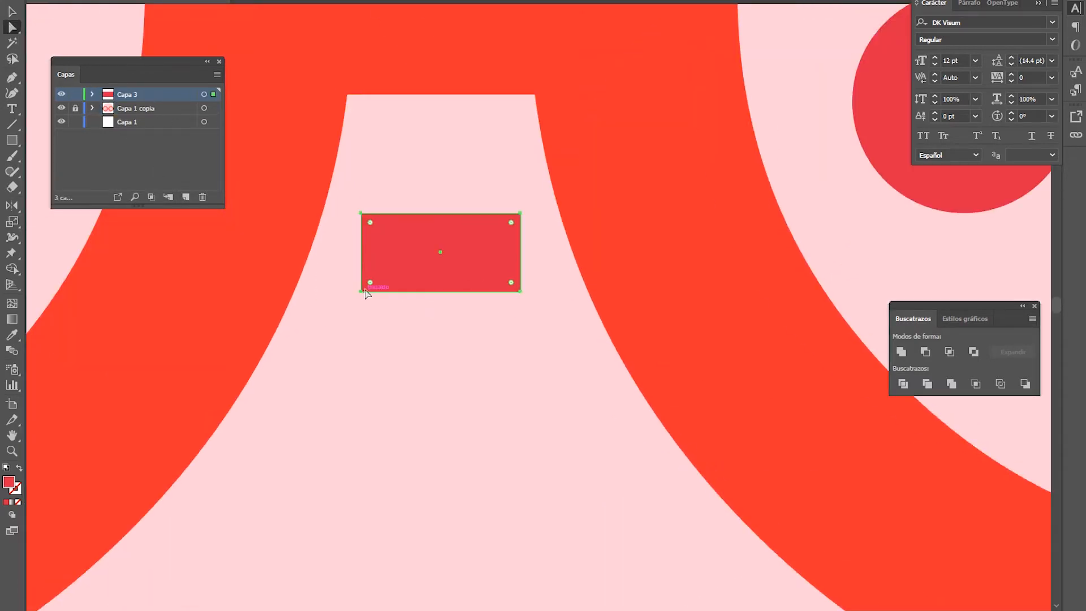
drag(513, 285, 423, 245)
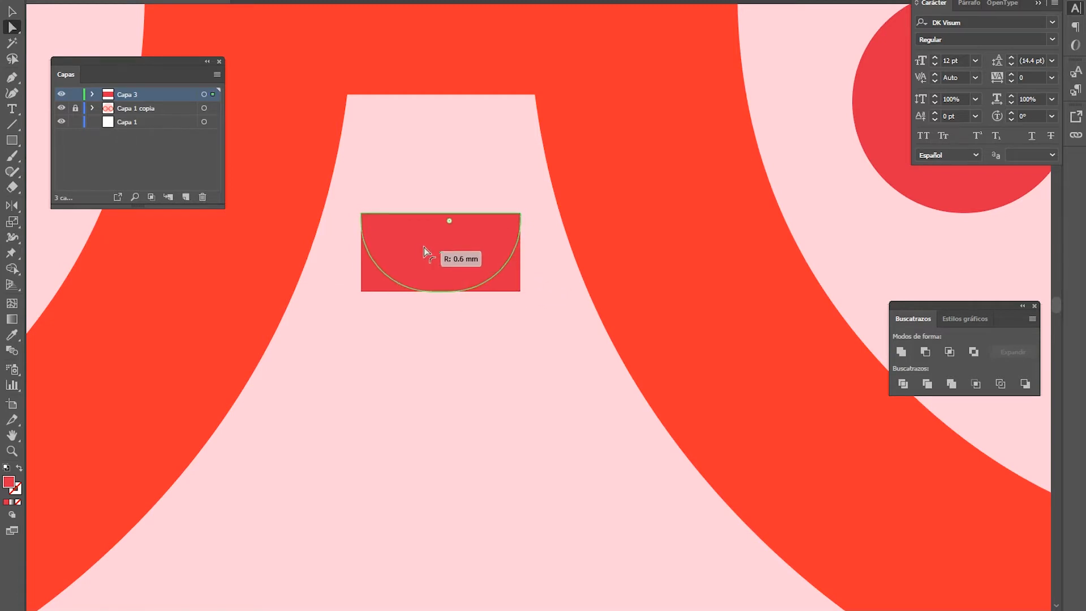
drag(424, 245, 422, 244)
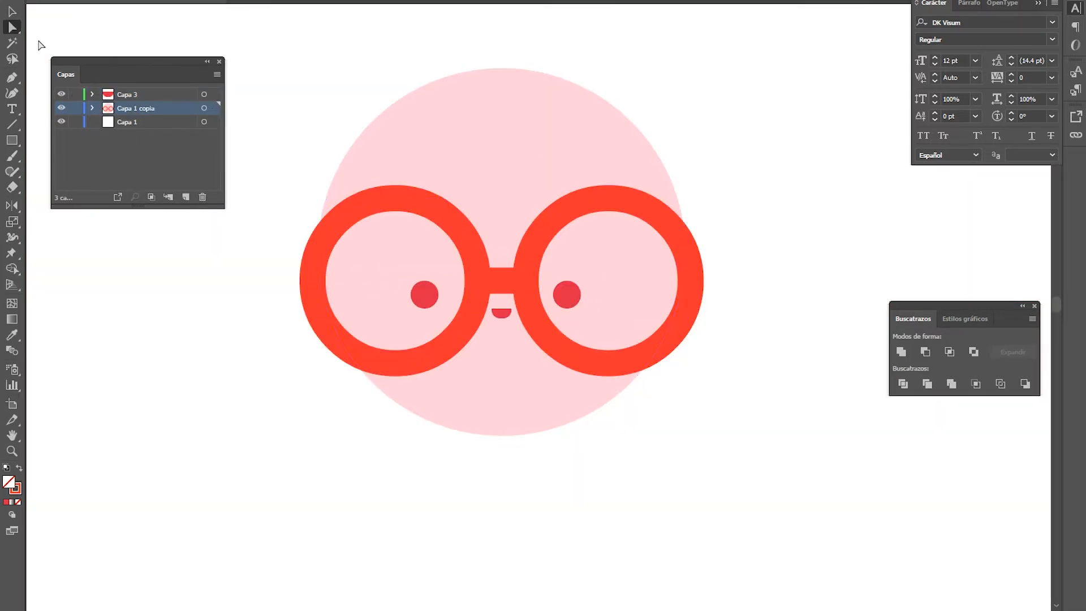
Step: Group both red rings and the bridge line of the glasses into one object
click(12, 11)
click(480, 249)
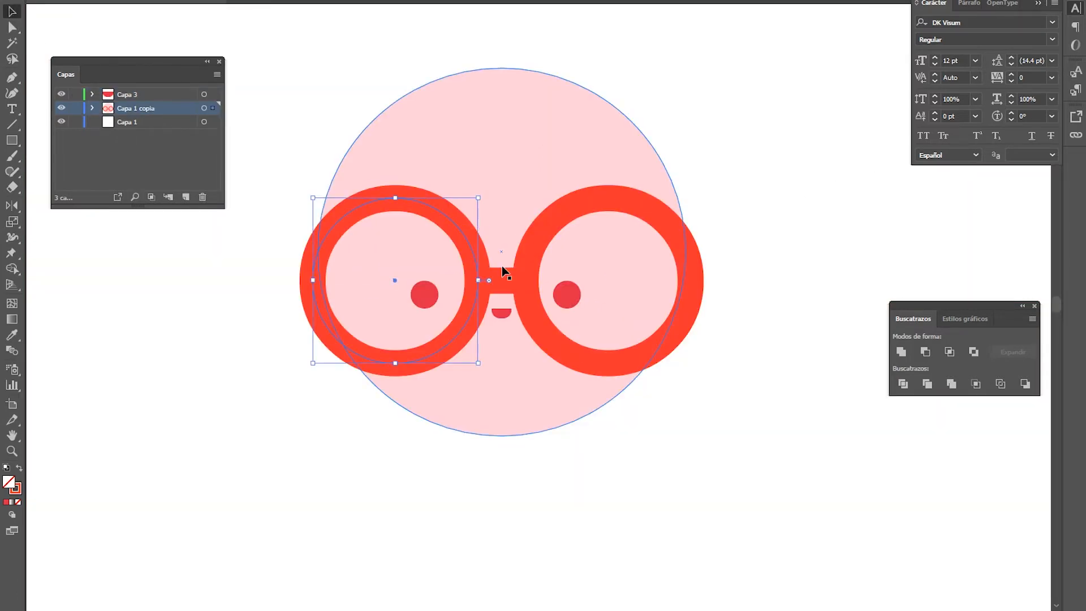
shift+click(543, 229)
right_click(532, 251)
click(571, 332)
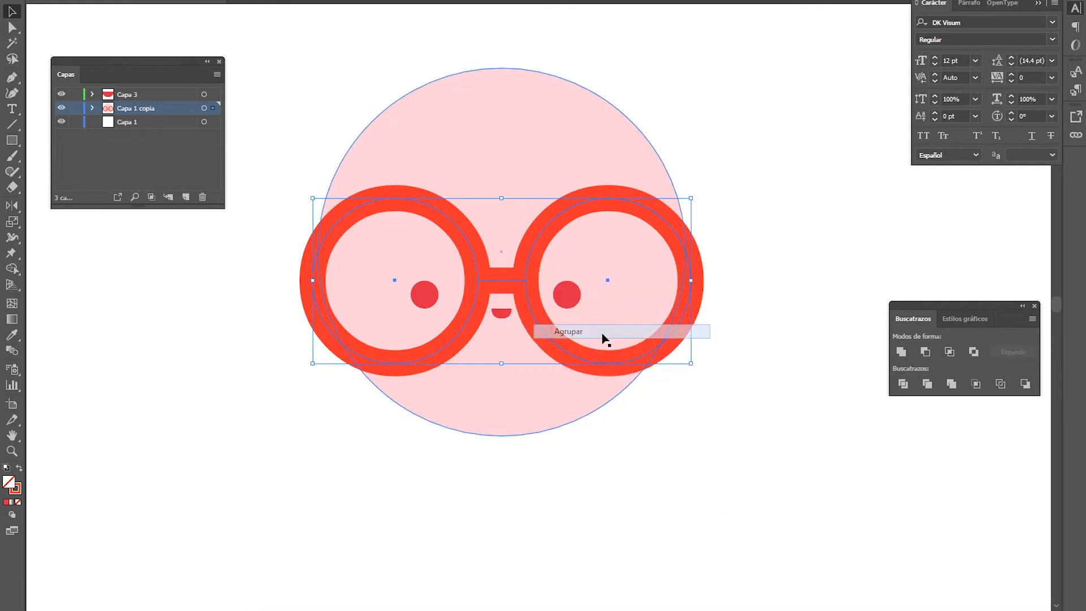
click(425, 294)
shift+click(567, 295)
shift+click(510, 262)
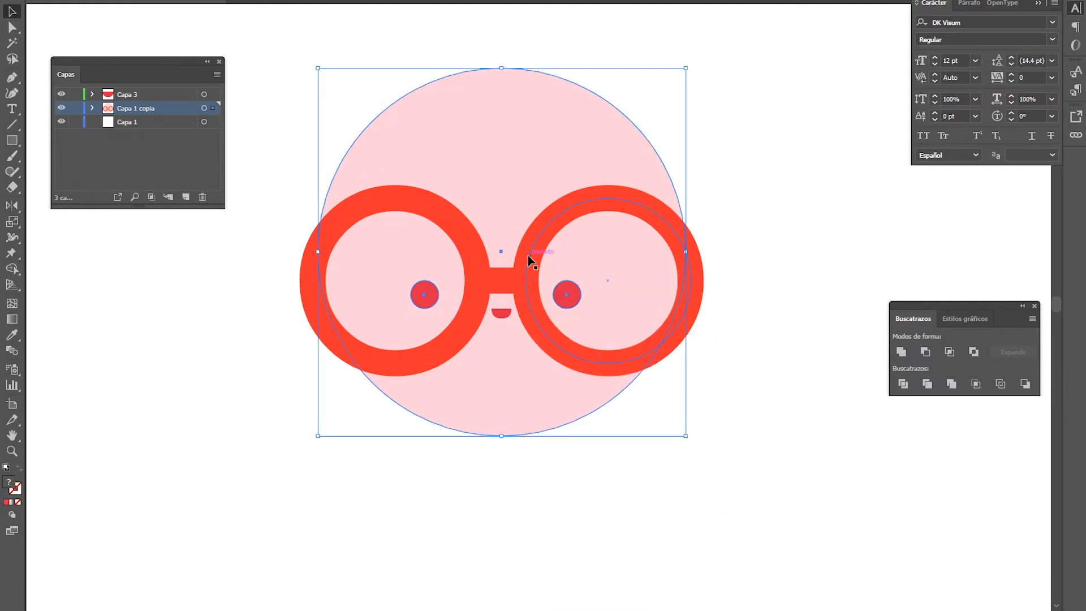
key(Down)
key(Down)
key(ctrl+z)
key(ctrl+z)
click(528, 257)
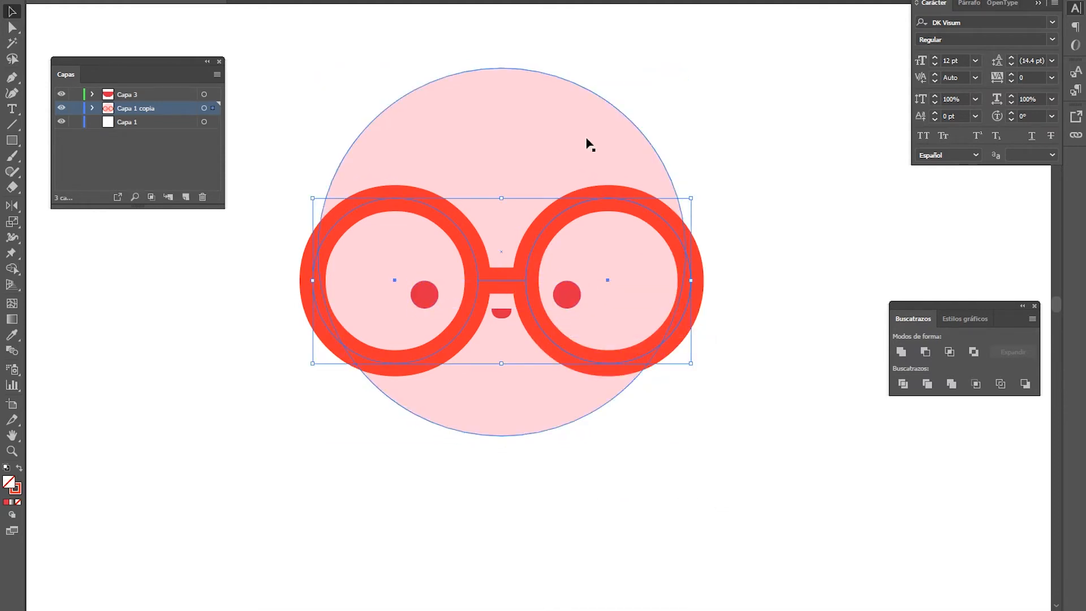
click(298, 226)
click(425, 293)
shift+click(473, 246)
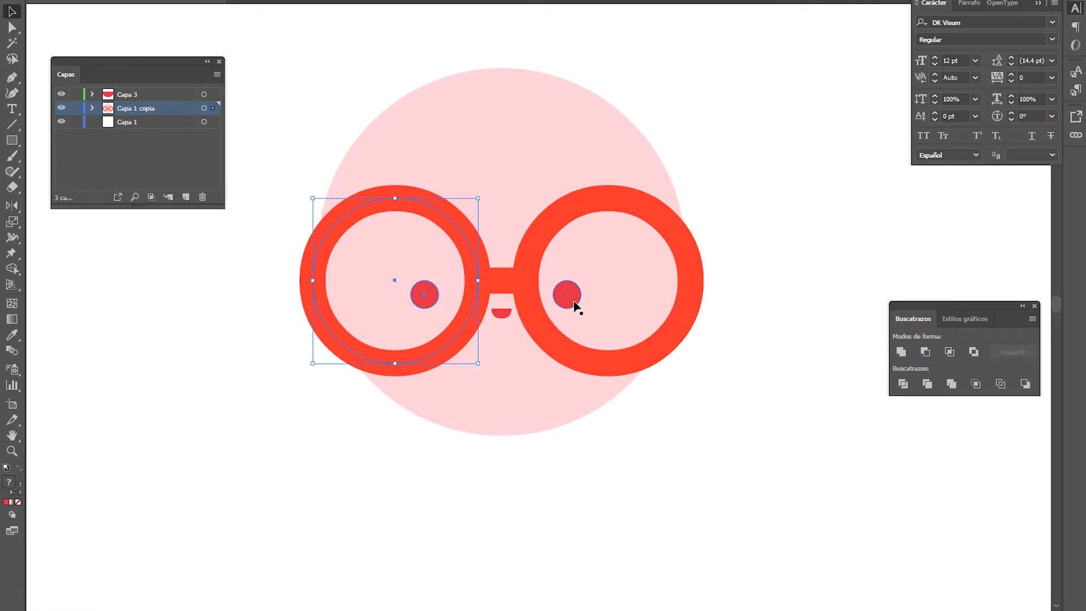
key(Down)
key(ctrl+z)
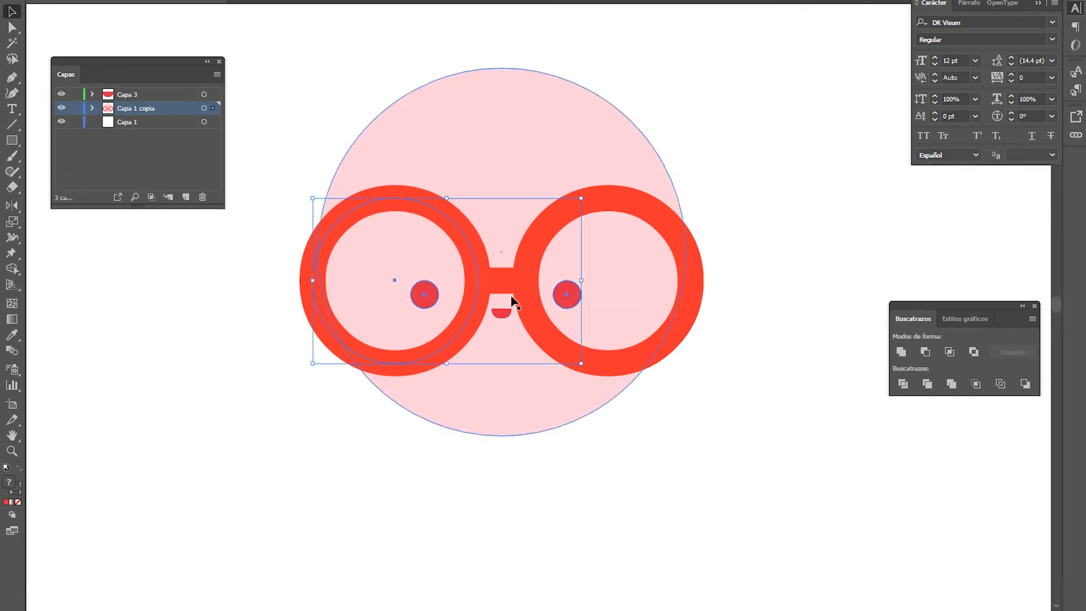
Step: Group the red glasses together with both eyes
click(688, 256)
shift+click(481, 262)
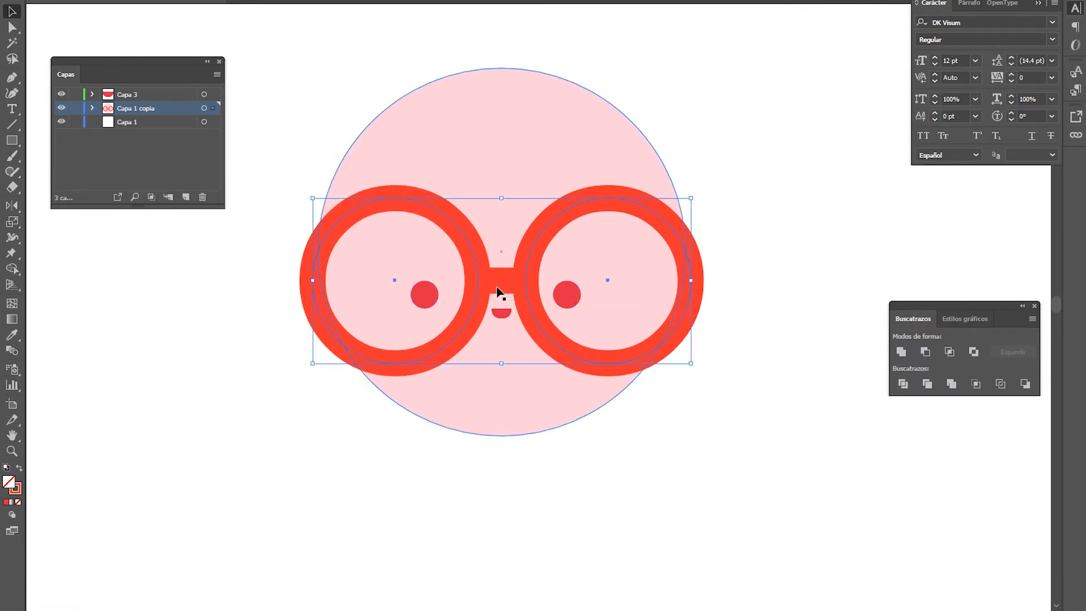
shift+click(436, 298)
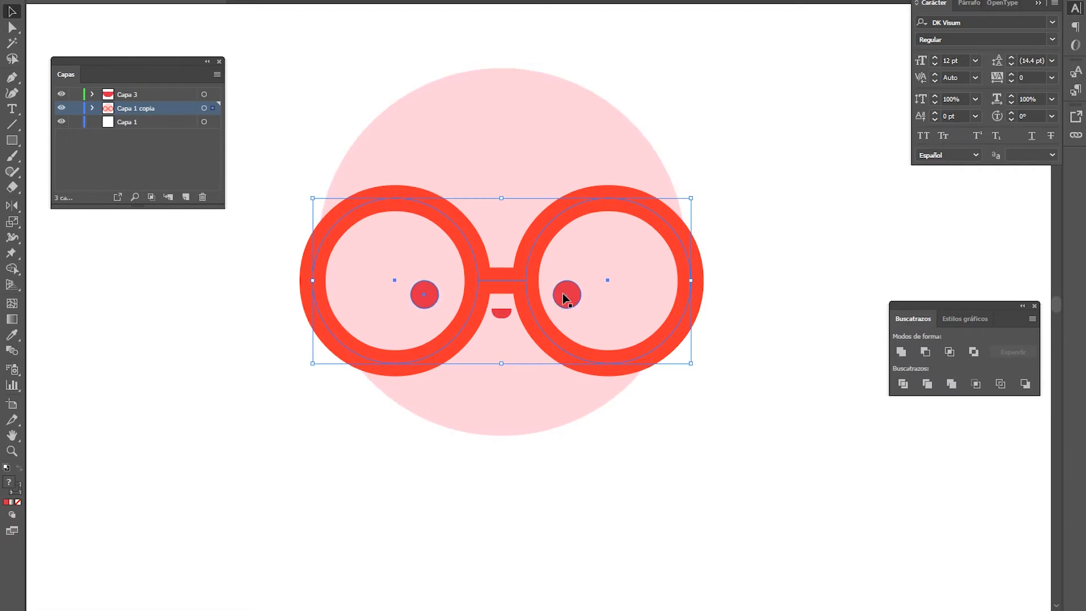
right_click(614, 197)
click(651, 277)
click(733, 261)
Step: Move the glasses, eyes and mouth together slightly lower on the face
click(589, 201)
key(Down)
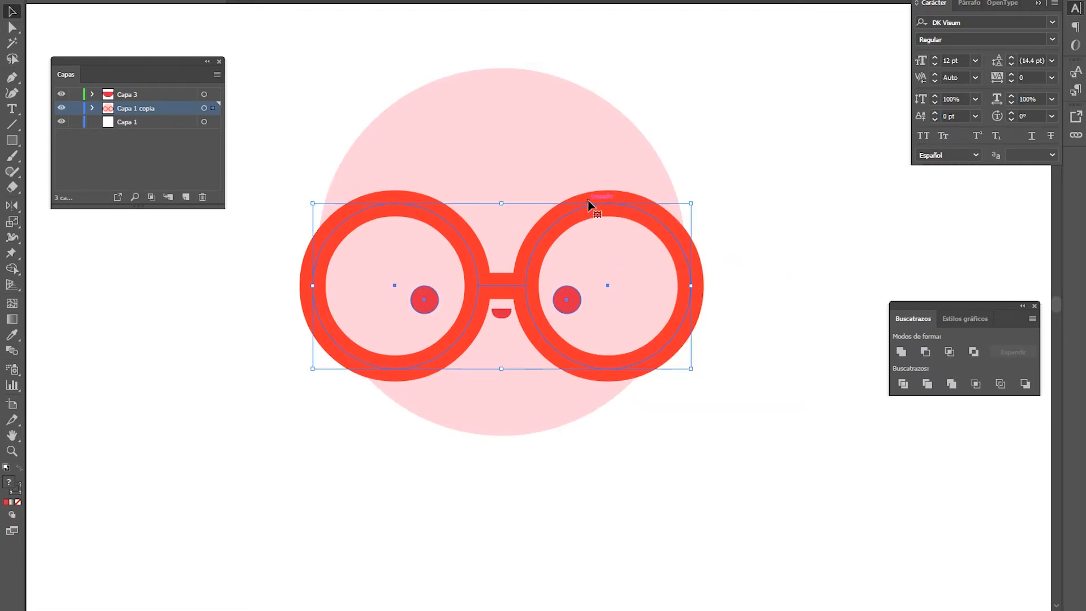
key(Down)
key(Up)
key(Up)
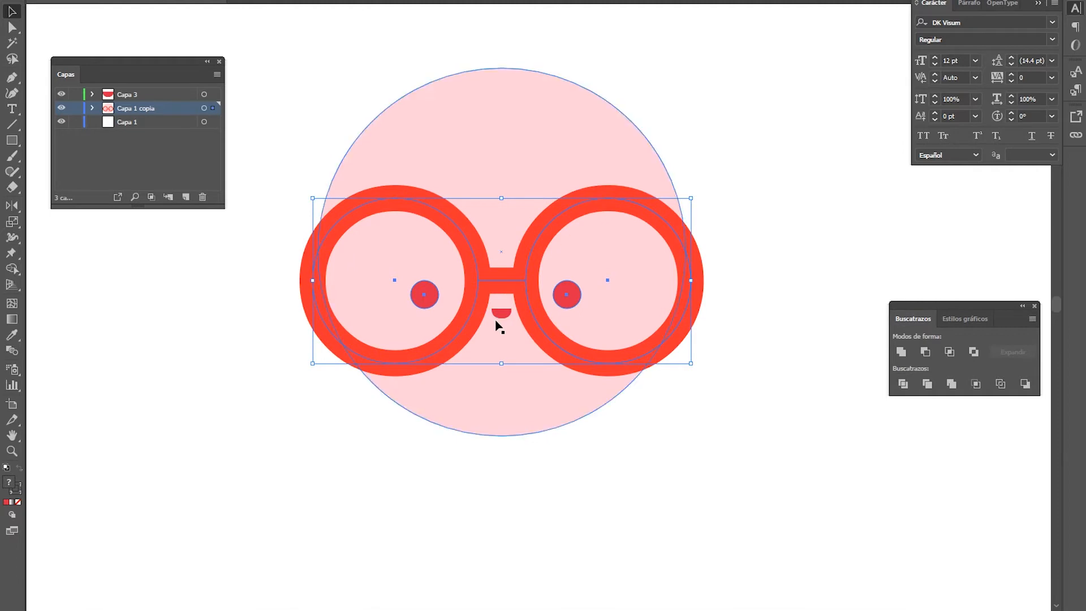
drag(496, 321, 497, 342)
Step: Flatten the pink head circle slightly by pulling in its top and bottom edges
click(520, 110)
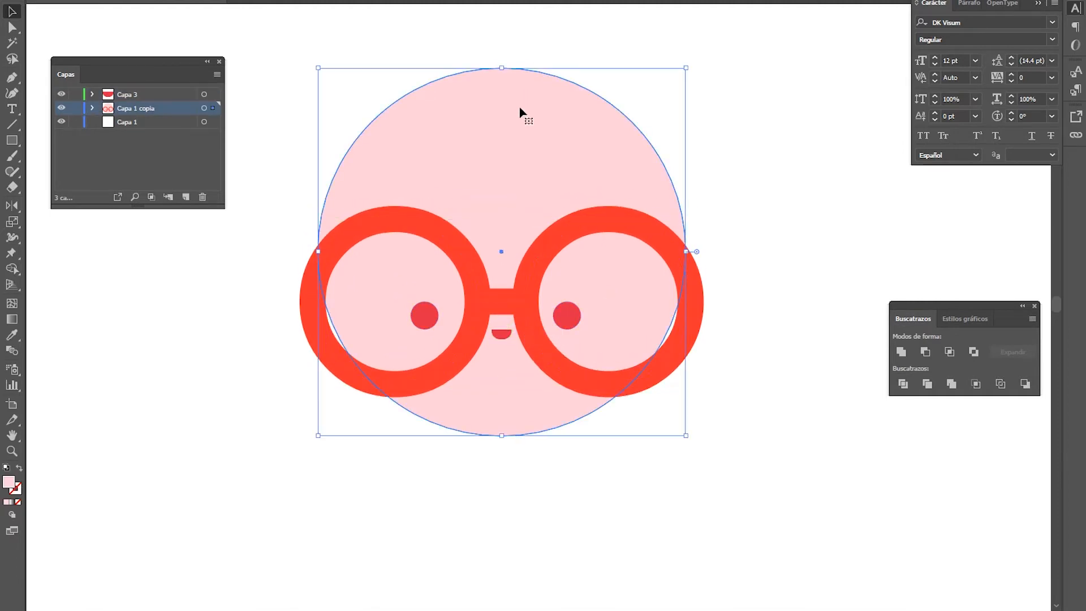
drag(506, 69, 505, 73)
drag(502, 435, 502, 431)
key(ctrl+shift+a)
scroll(561, 226, down, 1)
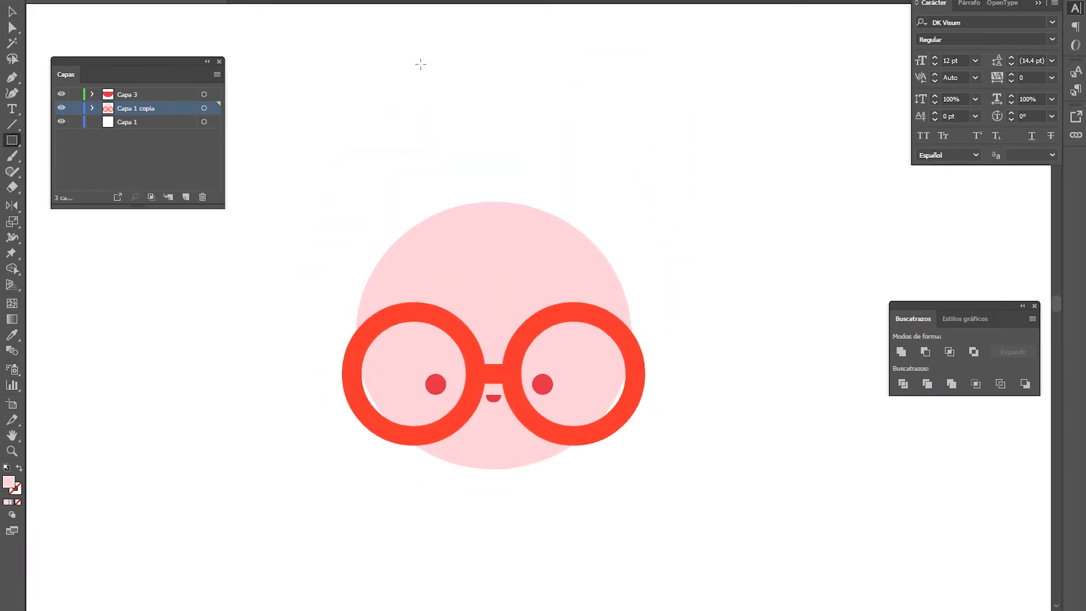
drag(380, 26, 441, 190)
drag(386, 68, 435, 115)
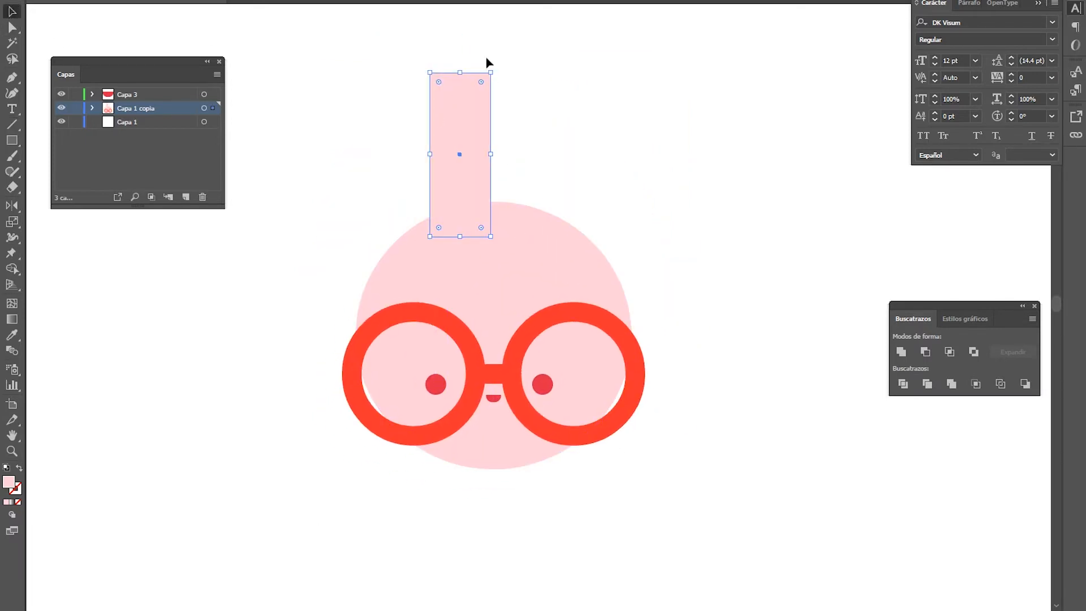
drag(497, 64, 439, 59)
drag(497, 154, 459, 171)
click(610, 122)
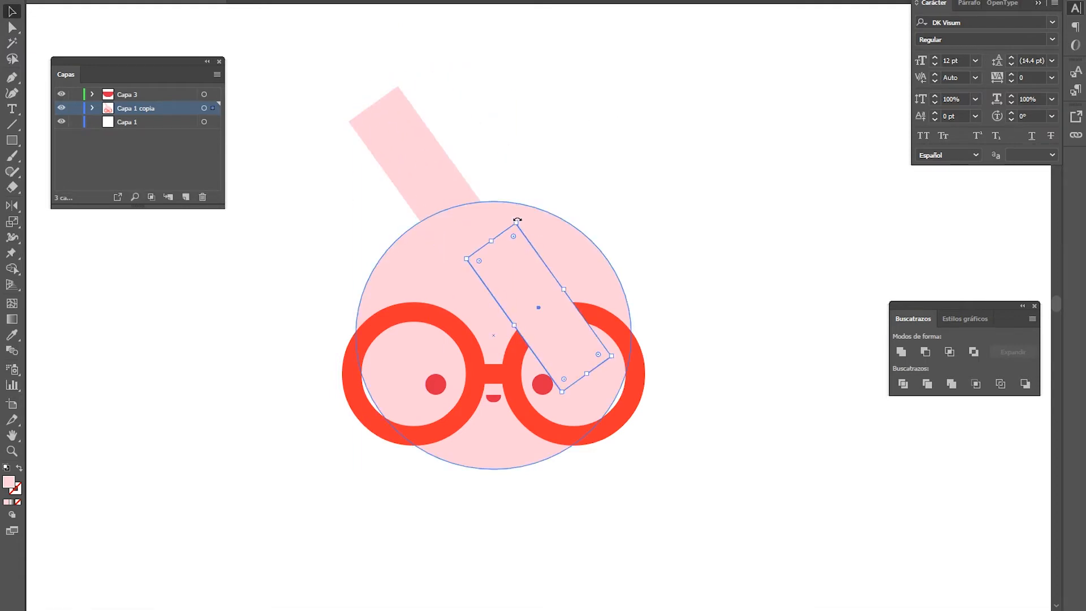
drag(550, 285, 566, 155)
click(730, 208)
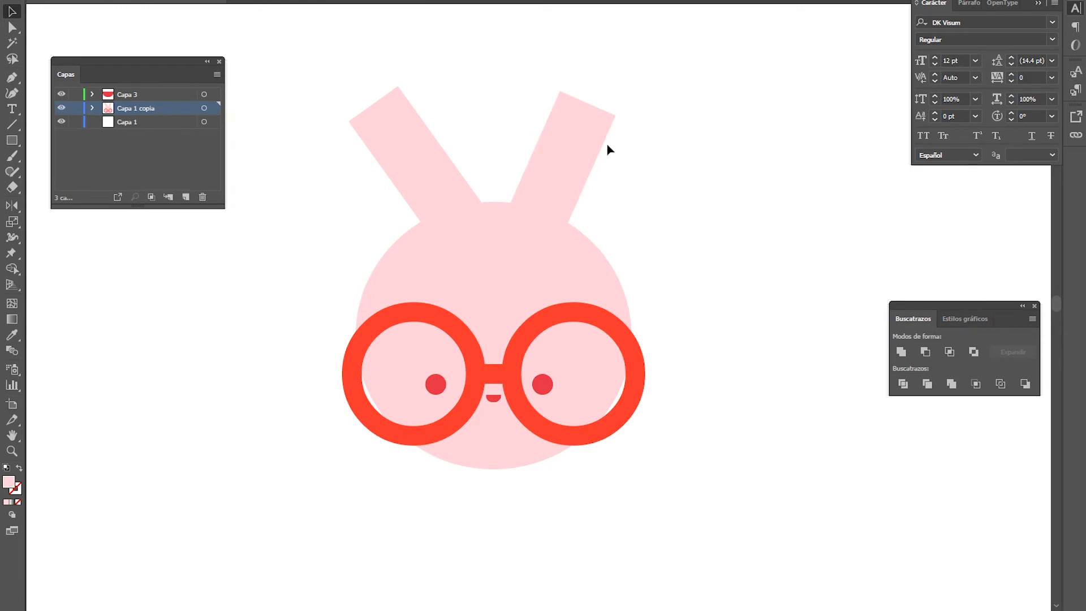
click(562, 159)
key(Delete)
click(427, 175)
key(Delete)
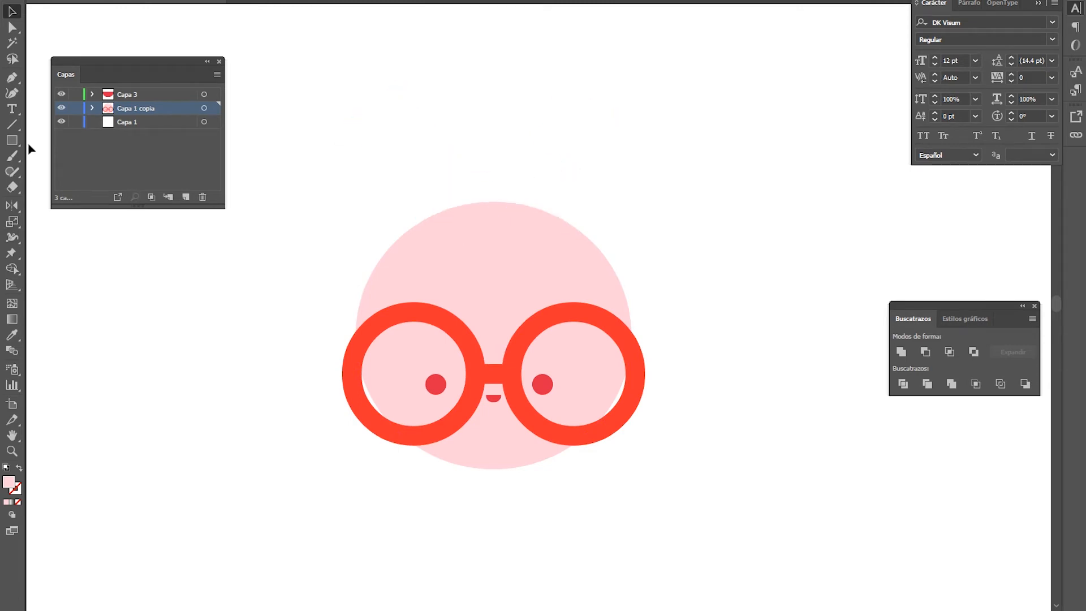
Step: Shape a tall pink rectangle above the head into an ear with a narrowed base and a fully rounded top
mouse_move(373, 17)
mouse_down()
mouse_move(510, 153)
mouse_move(451, 191)
mouse_up()
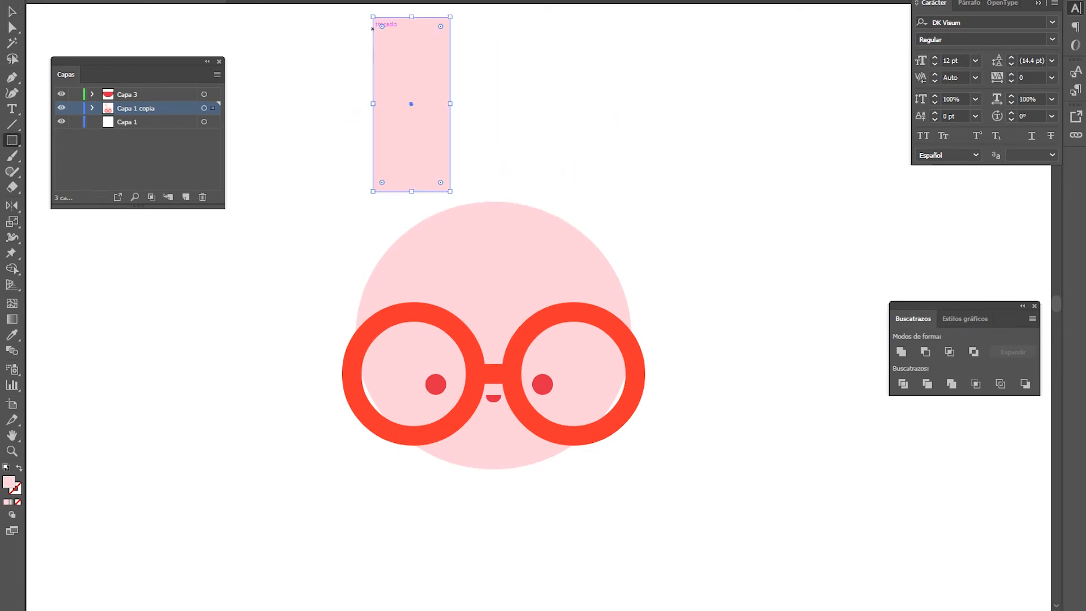
click(13, 26)
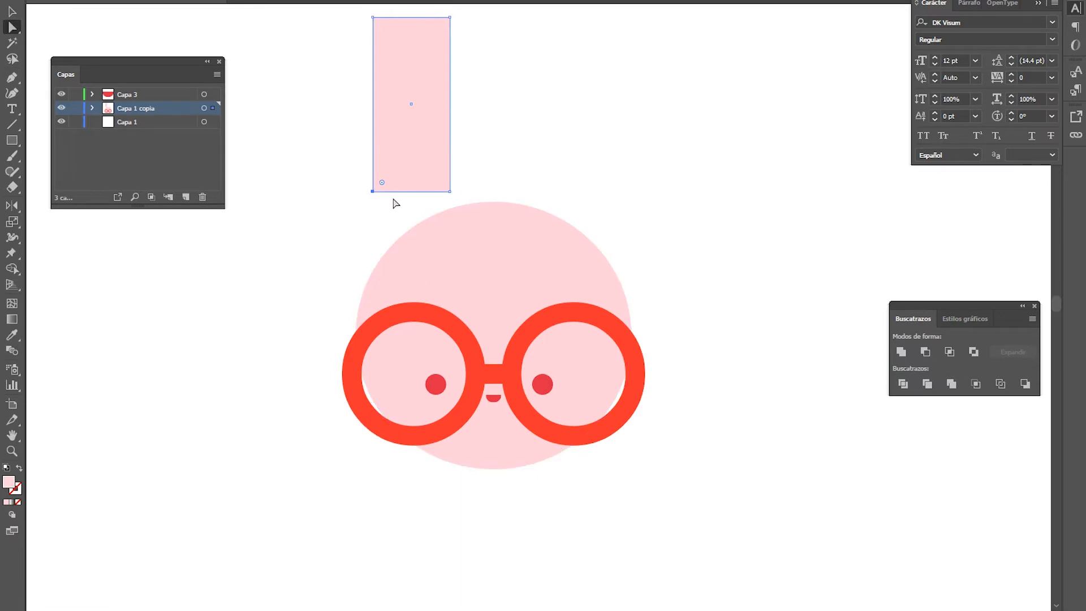
drag(373, 191, 430, 192)
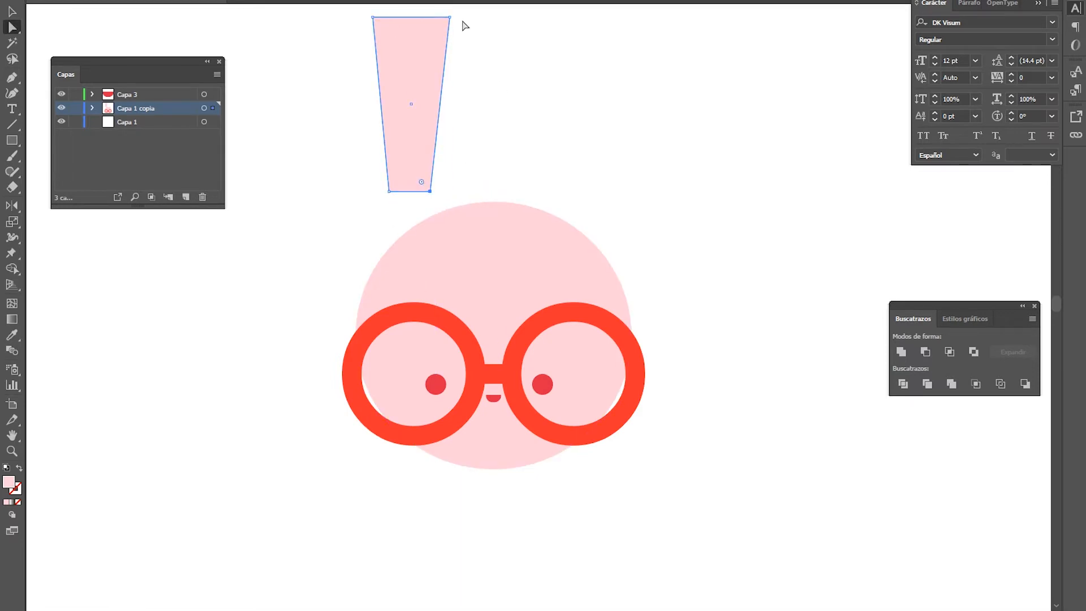
drag(388, 31, 402, 61)
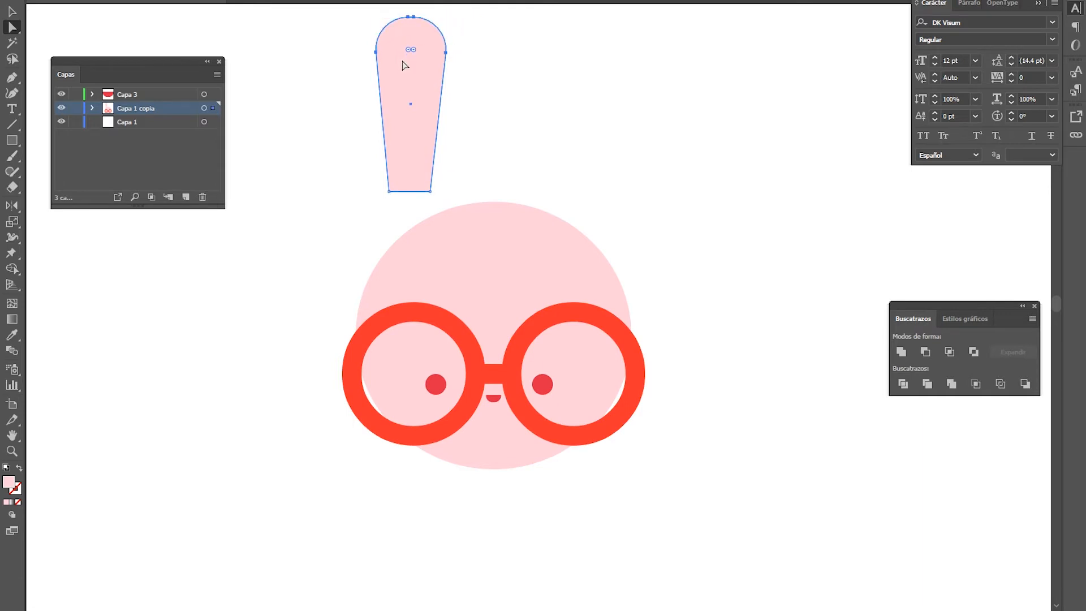
drag(389, 192, 429, 191)
Step: Place the ear on top of the head and tilt it outward to the left with its base overlapping the head
drag(434, 115, 476, 144)
key(v)
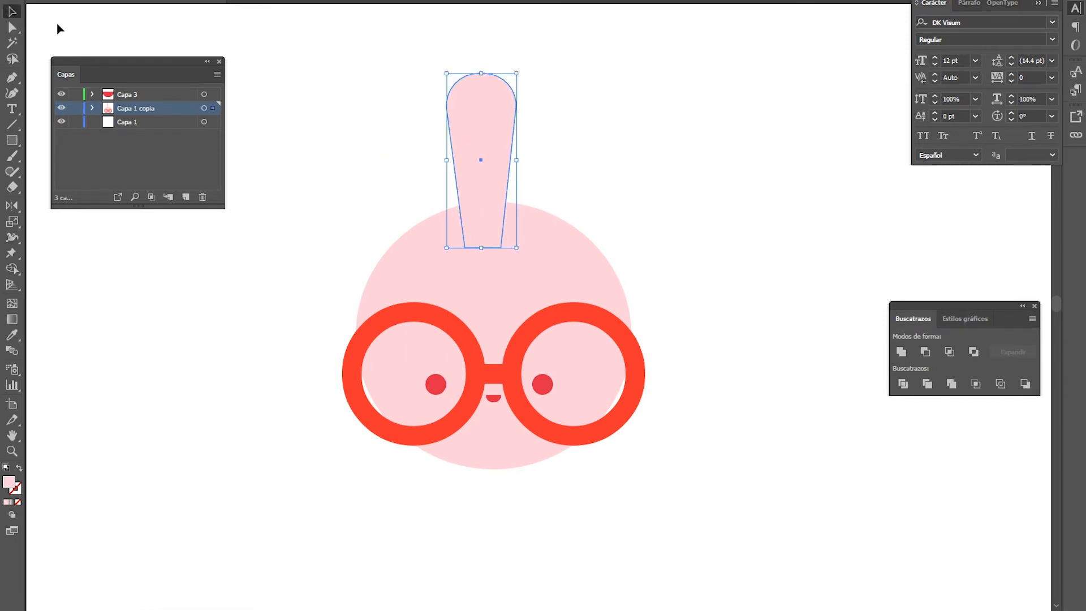
drag(520, 73, 478, 72)
scroll(538, 194, down, 3)
scroll(574, 186, up, 1)
scroll(529, 140, up, 1)
drag(428, 136, 404, 141)
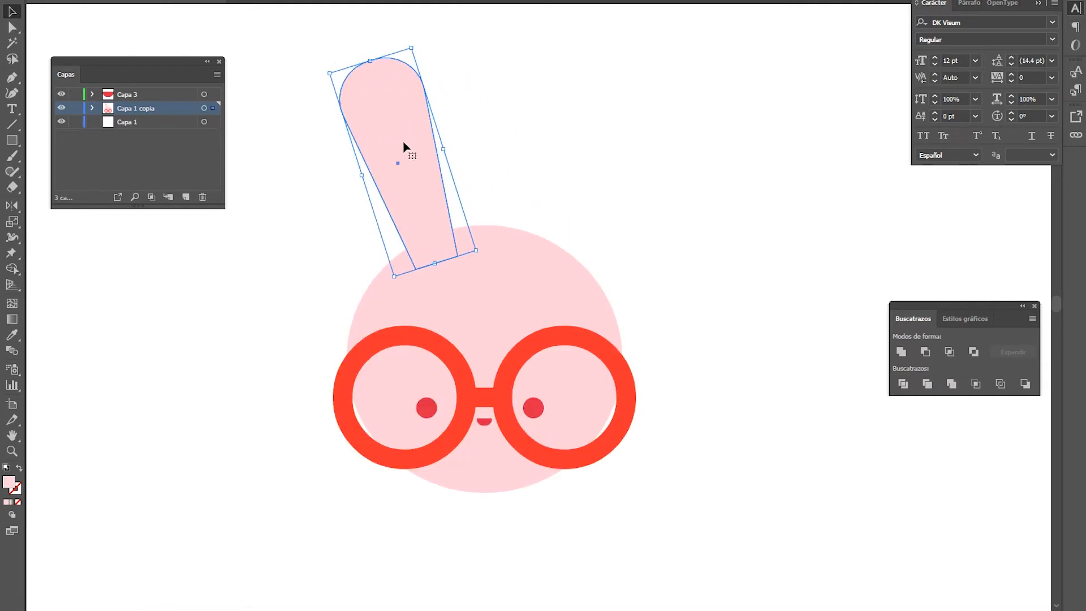
click(649, 156)
Step: Duplicate the ear, mirror the copy horizontally and place it on the right side of the head's top
scroll(648, 259, down, 1)
scroll(651, 256, up, 1)
drag(485, 216, 510, 216)
key(ctrl+v)
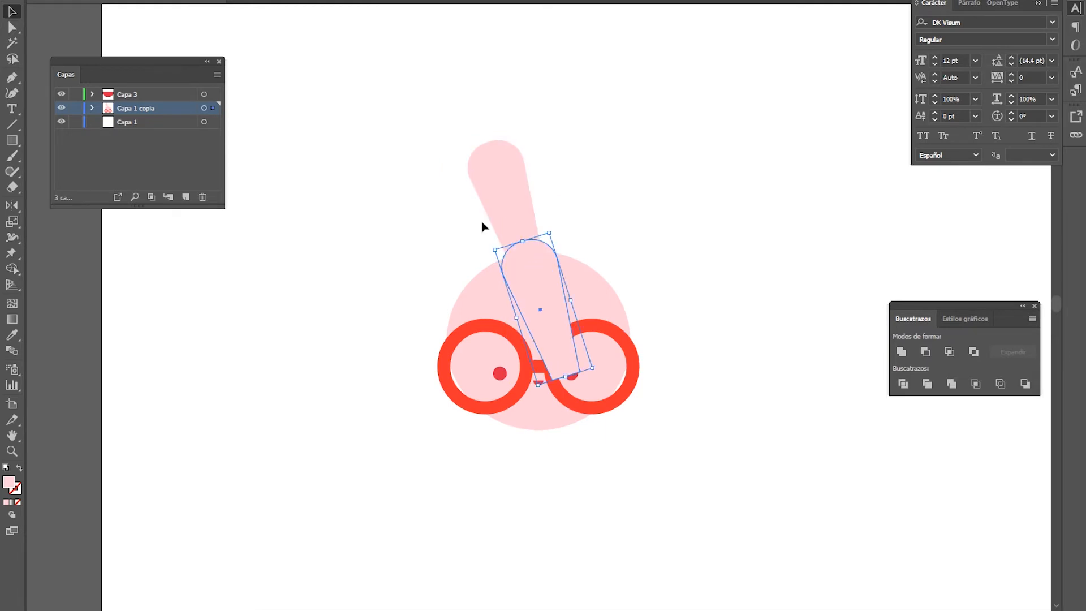
click(10, 209)
drag(631, 315, 595, 174)
key(v)
click(753, 282)
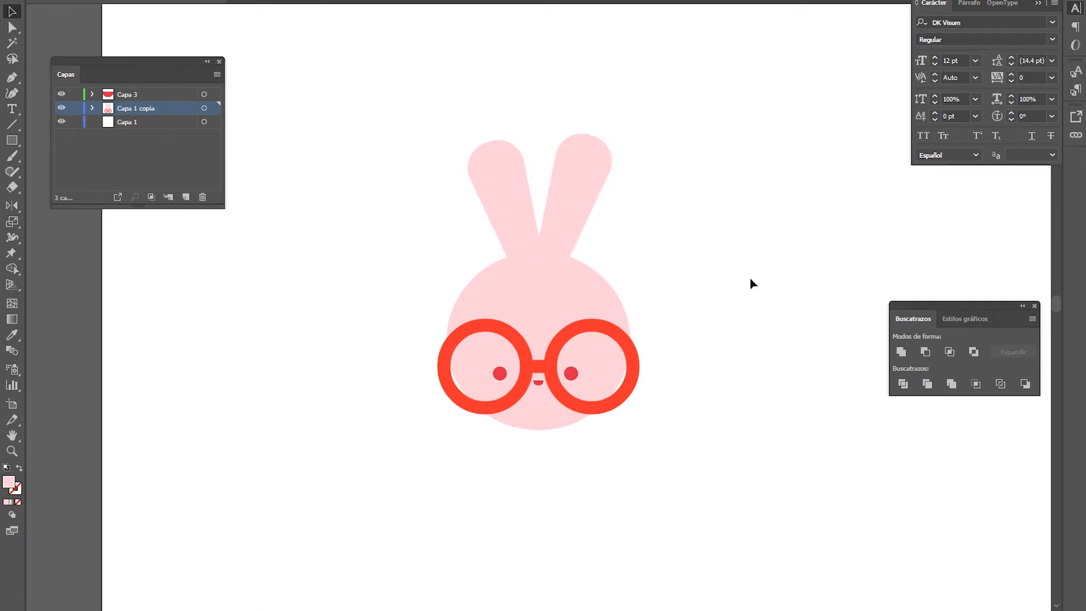
Step: Level the right ear with the left one and centre the pair of ears over the head
scroll(675, 311, up, 1)
click(430, 156)
drag(517, 128, 512, 137)
shift+click(428, 143)
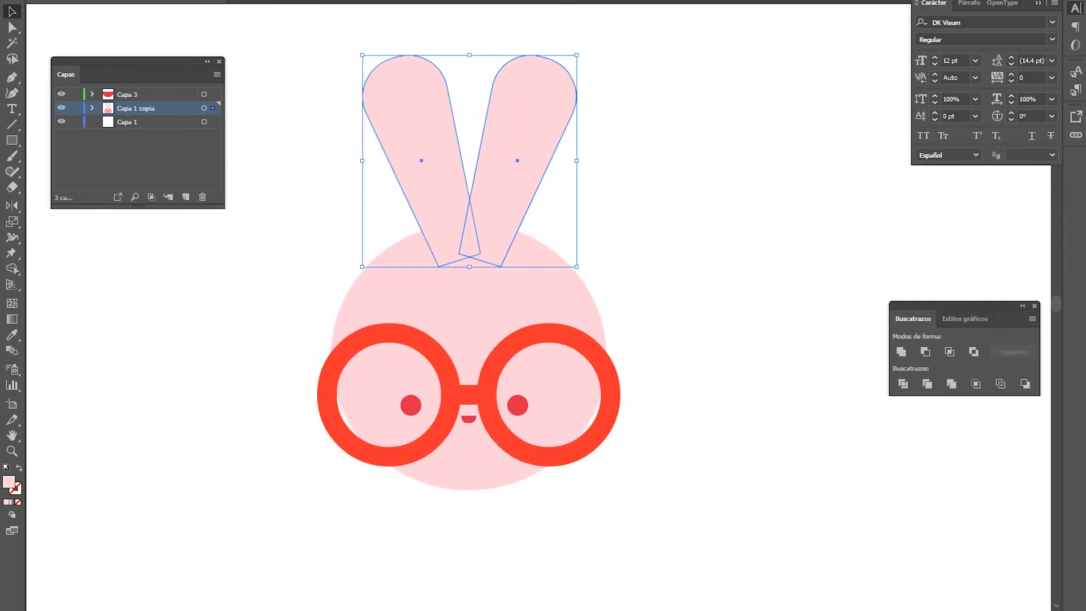
click(644, 134)
scroll(519, 297, up, 1)
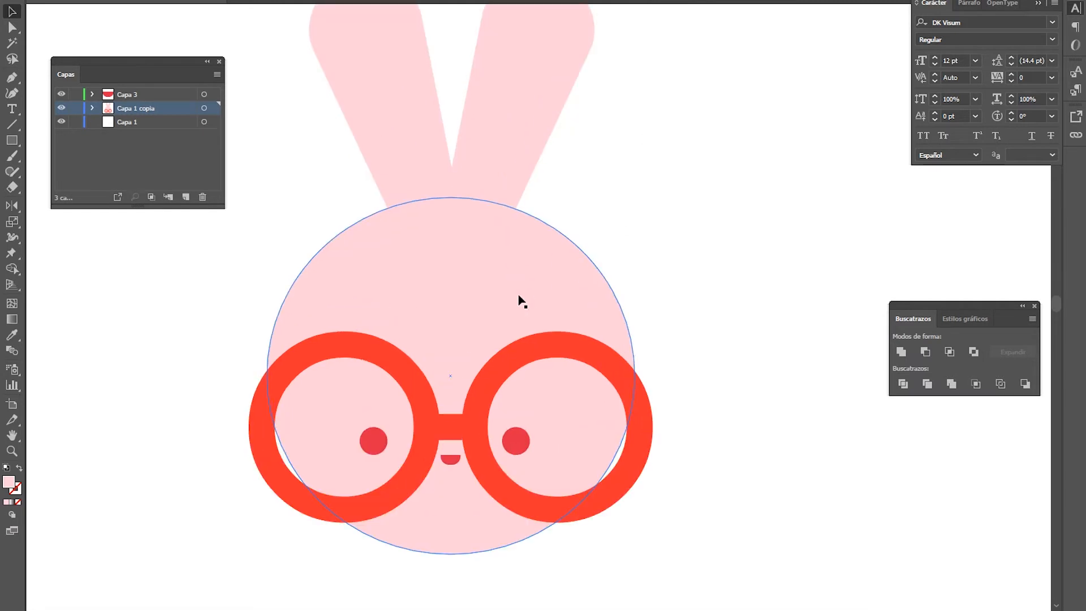
drag(519, 297, 533, 256)
click(480, 132)
shift+click(420, 117)
key(Left)
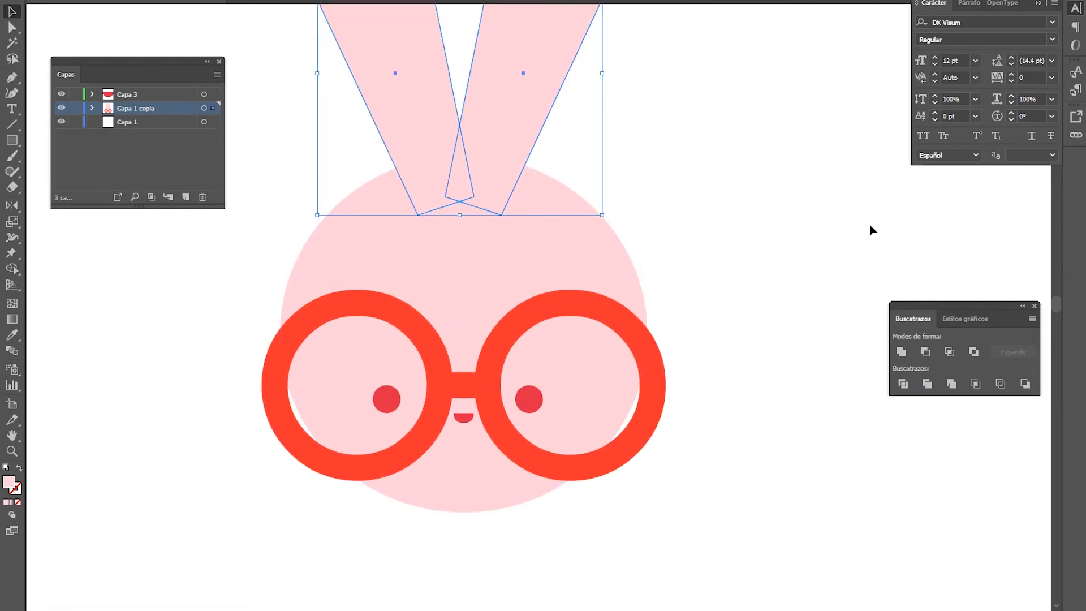
shift+drag(632, 150, 308, 215)
drag(678, 83, 257, 178)
click(560, 99)
scroll(477, 155, up, 1)
Step: Draw a horizontal band with fully rounded ends across the base of the ears and fill it with pale yellow
click(10, 143)
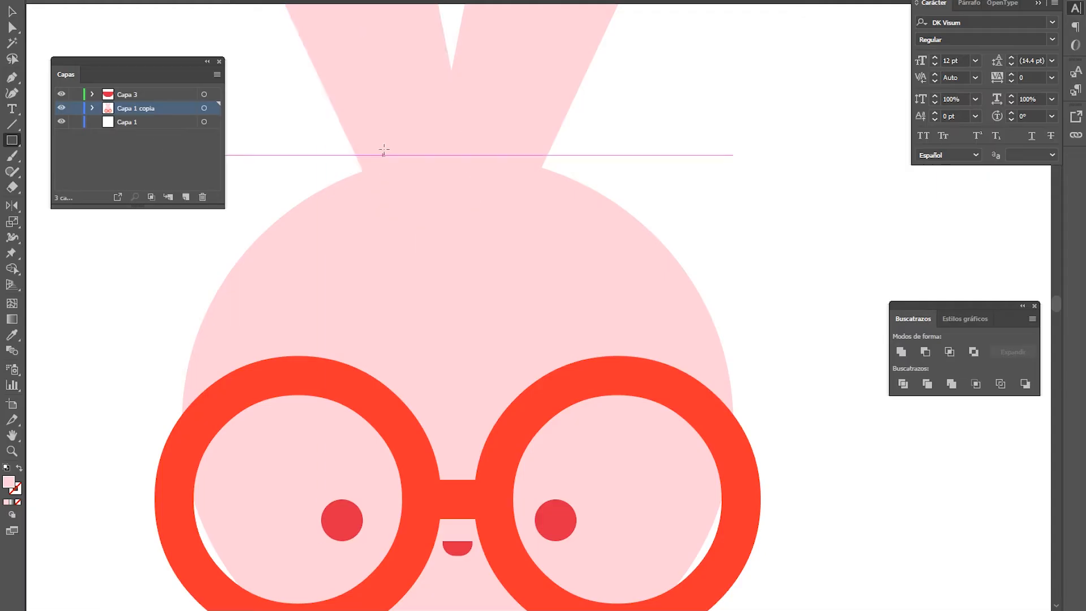
drag(348, 148, 512, 187)
double_click(9, 482)
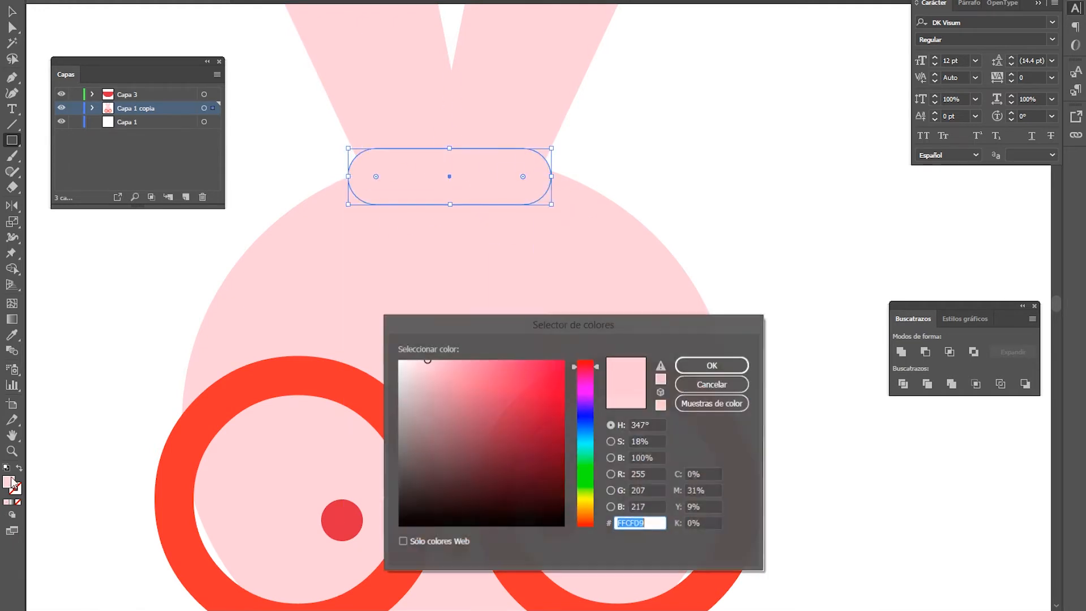
click(585, 505)
click(479, 359)
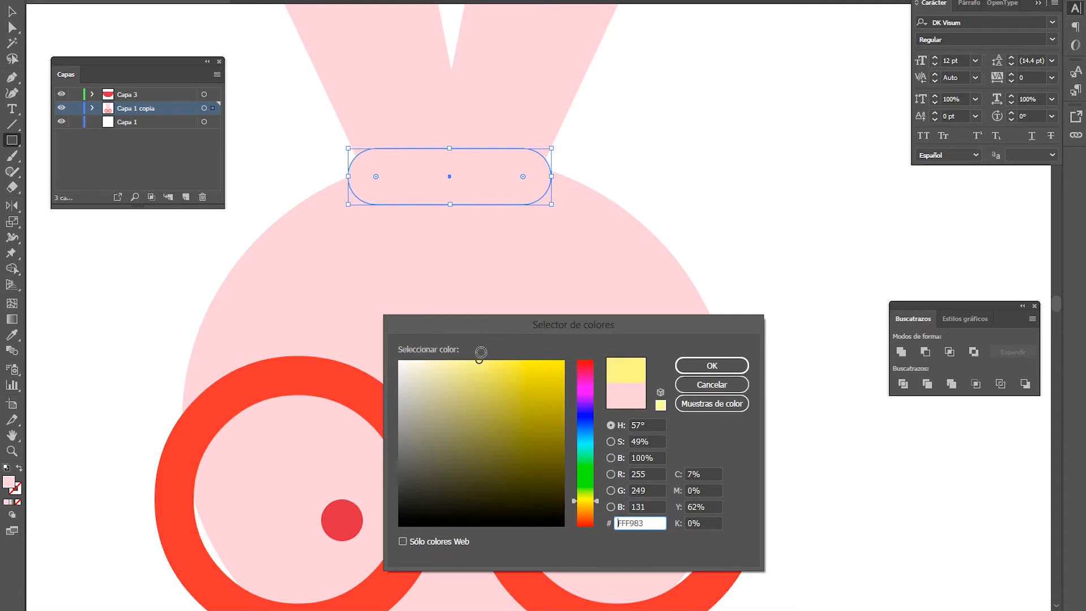
click(711, 365)
double_click(9, 482)
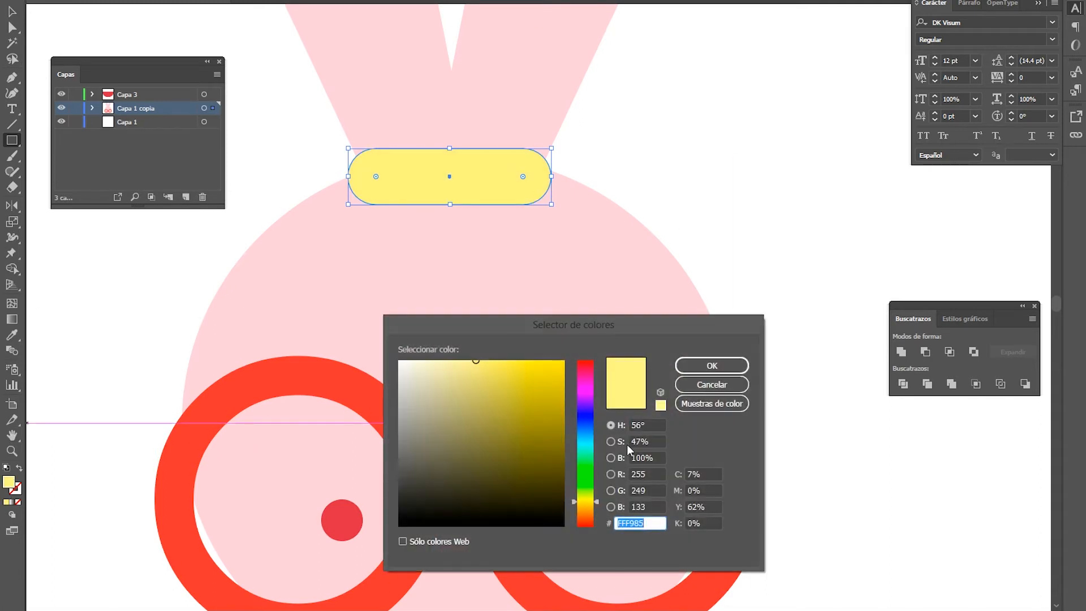
click(716, 369)
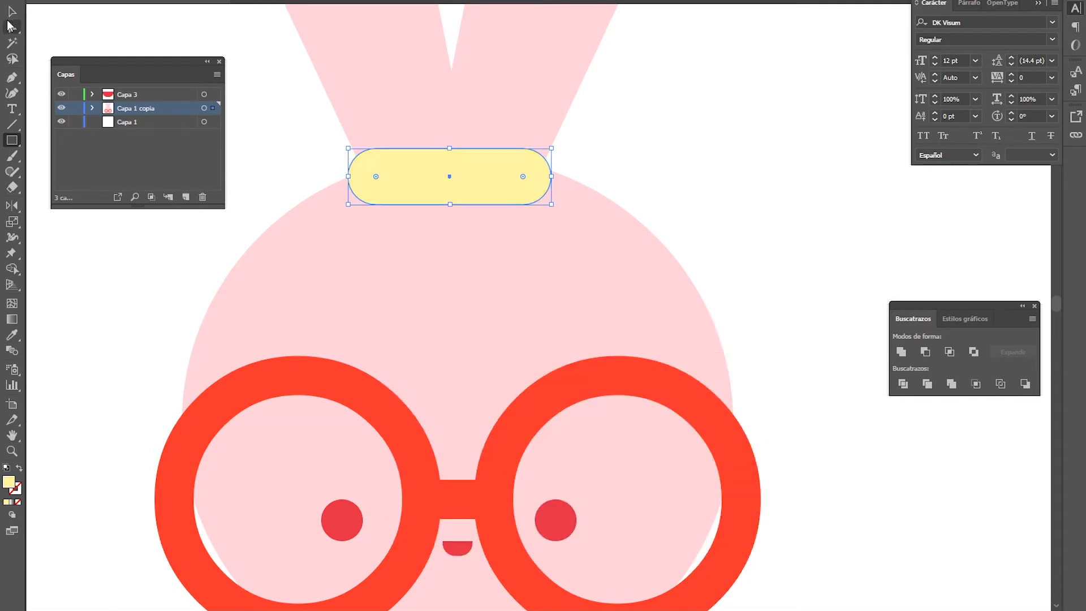
Step: Rotate the left ear slightly more upright and shift both ears closer together above the yellow band
click(12, 13)
scroll(606, 306, down, 2)
click(722, 242)
scroll(621, 266, up, 3)
drag(453, 195, 490, 325)
scroll(464, 196, down, 1)
click(399, 214)
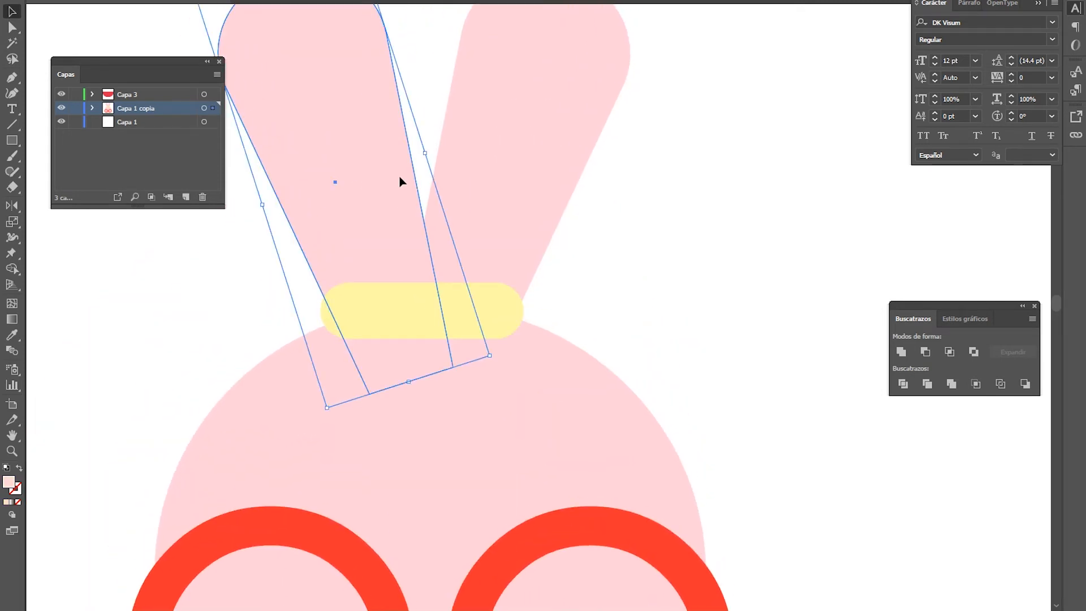
drag(400, 177, 438, 307)
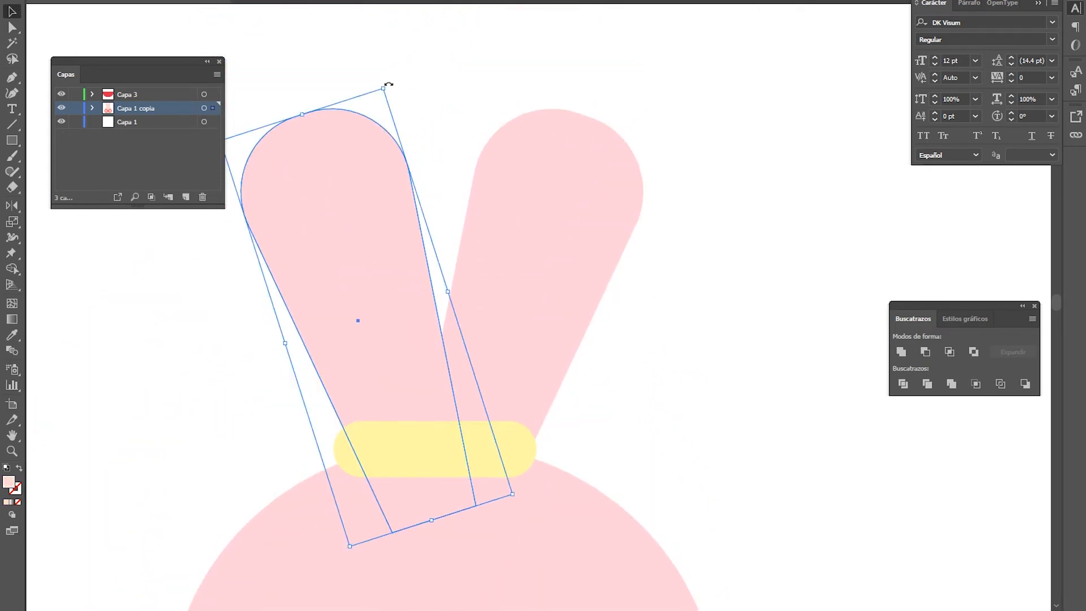
drag(389, 84, 409, 84)
drag(327, 228, 346, 222)
drag(550, 238, 529, 233)
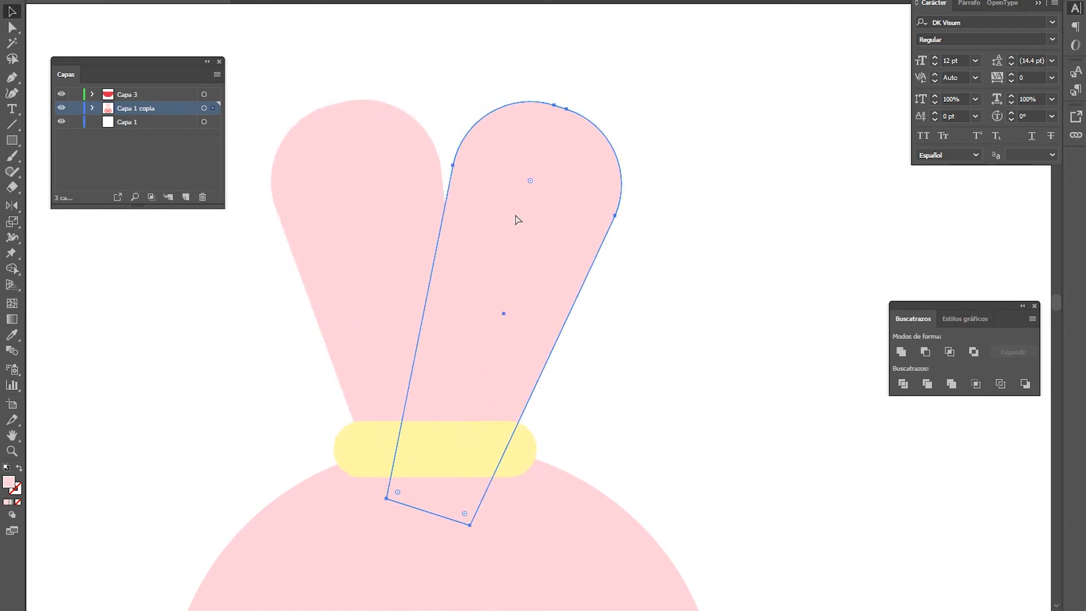
Step: Fill the right ear with a slightly darker pink than the left ear
double_click(9, 481)
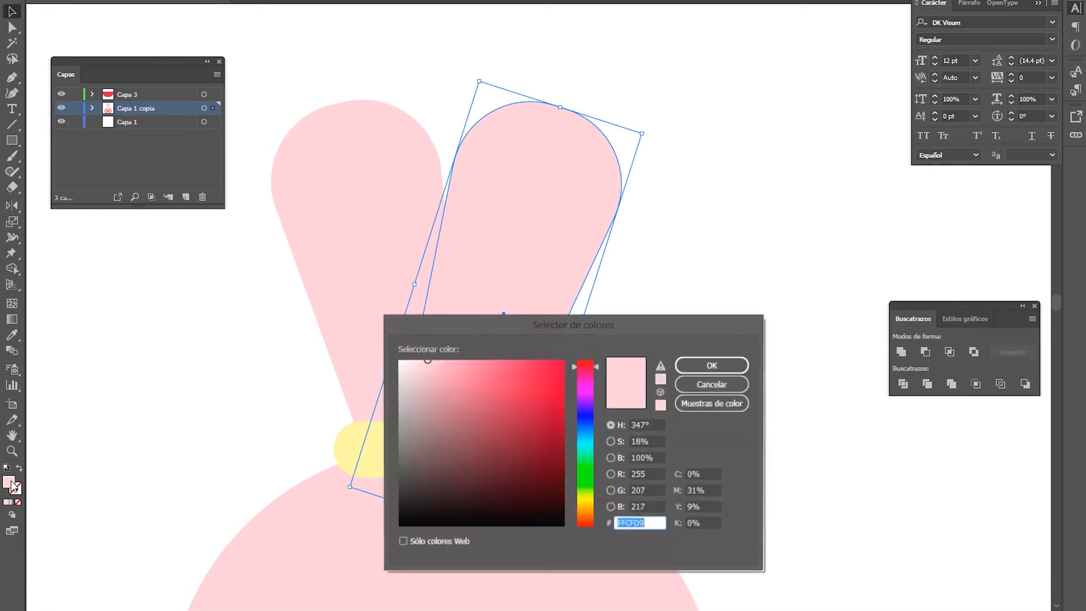
click(712, 366)
scroll(666, 366, down, 4)
scroll(717, 387, up, 2)
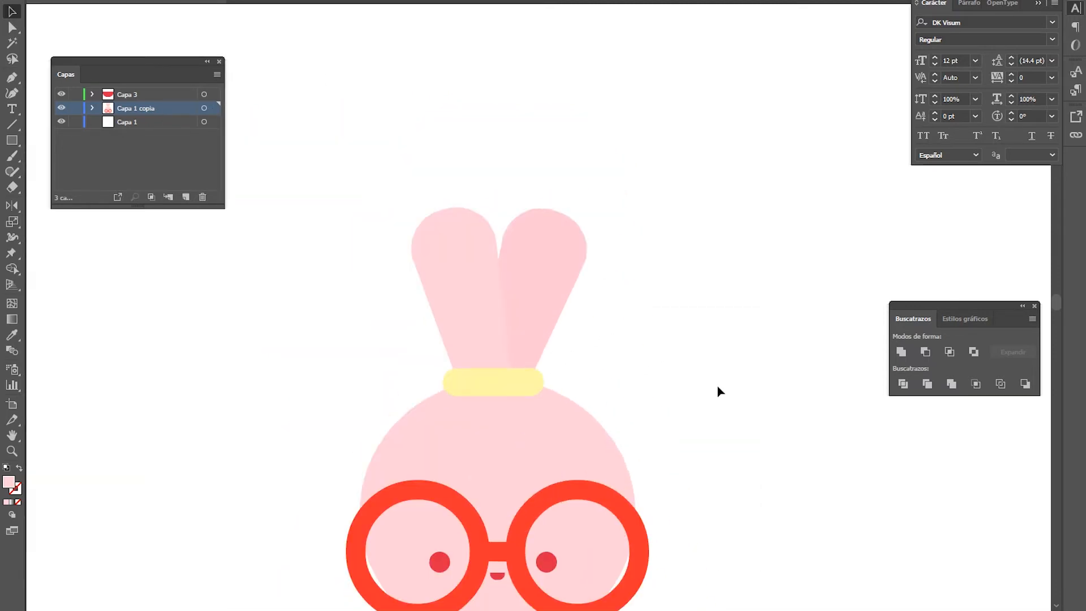
Step: Draw a wide horizontal ellipse across the lower part of the head and send it behind the face and glasses
drag(718, 387, 652, 147)
scroll(558, 305, up, 2)
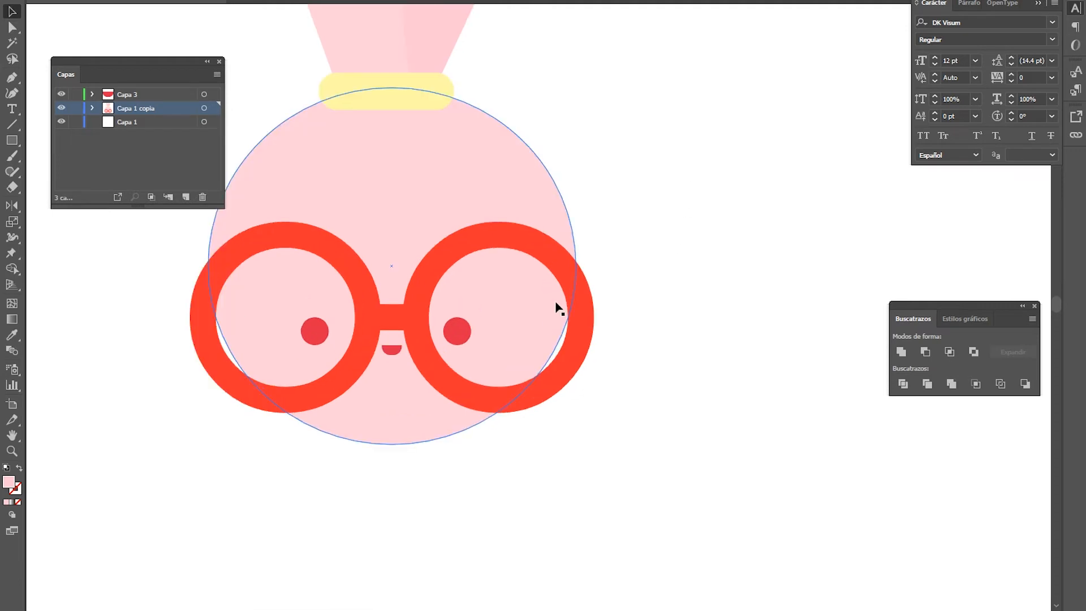
click(85, 171)
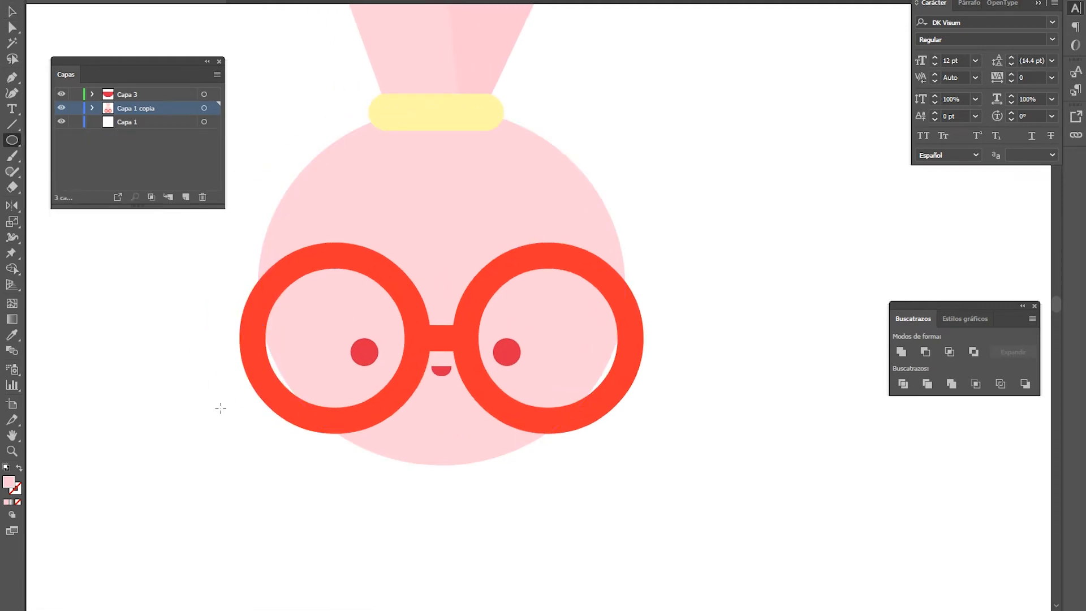
drag(230, 323, 650, 465)
click(679, 472)
click(658, 311)
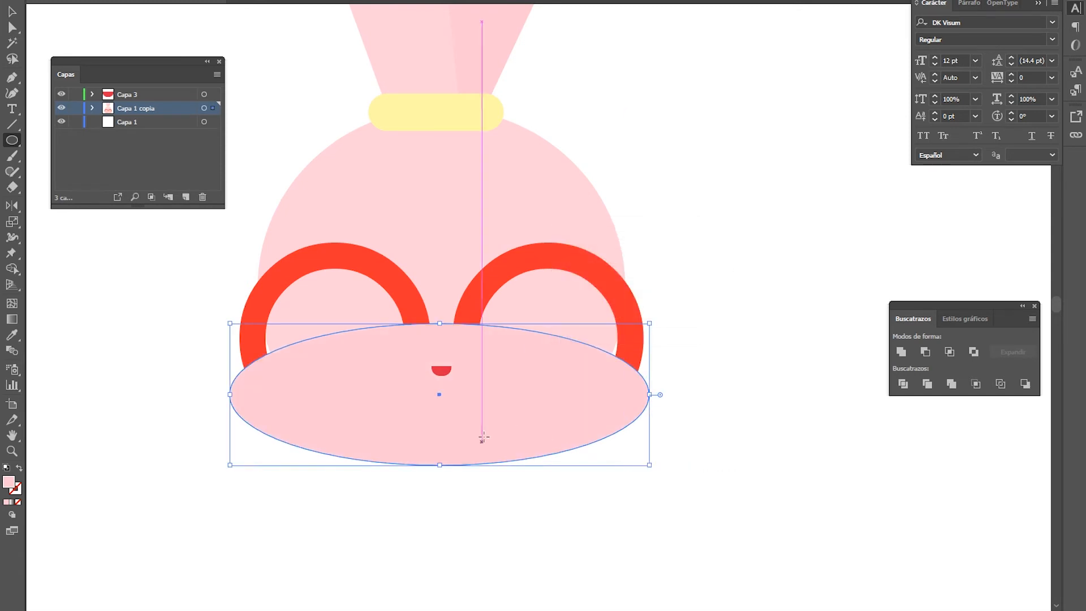
key(ctrl+shift+bracketleft)
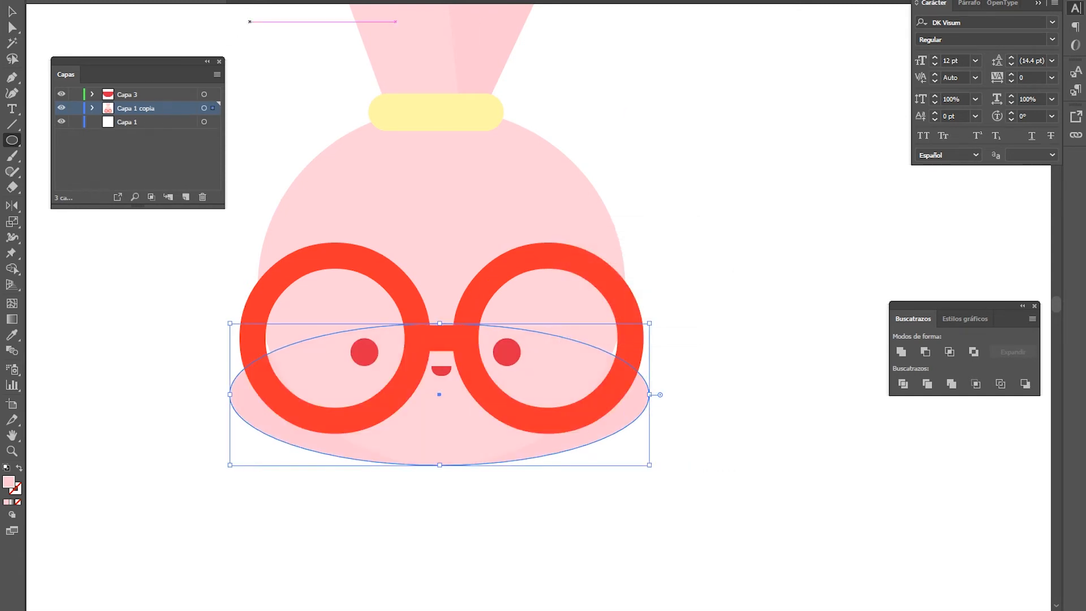
Step: Shorten the head circle slightly at its bottom and give the wide cheek ellipse the head's lighter pink fill
key(v)
click(492, 226)
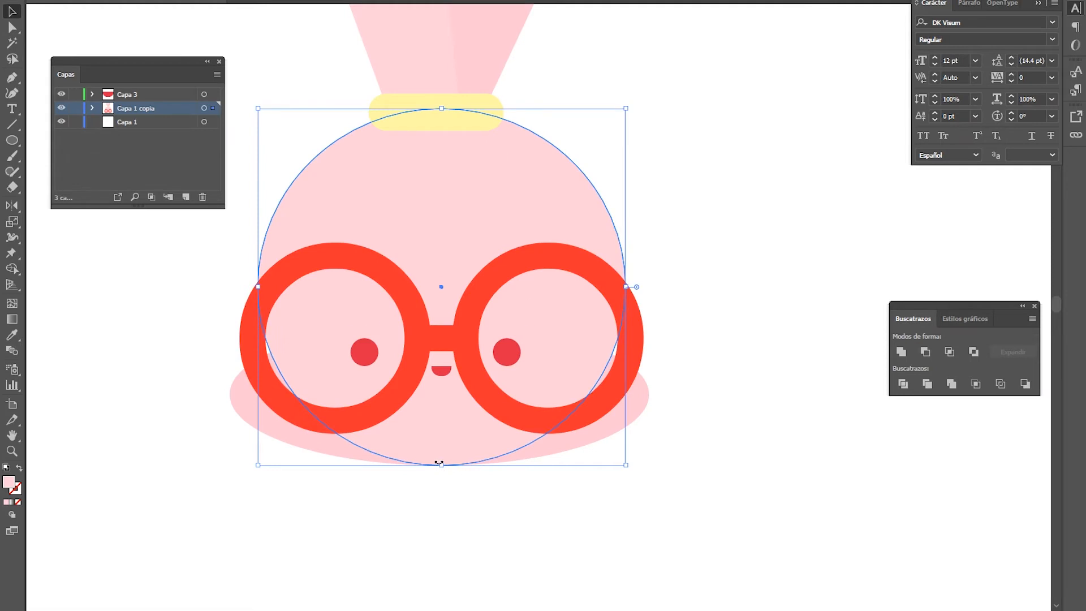
click(497, 461)
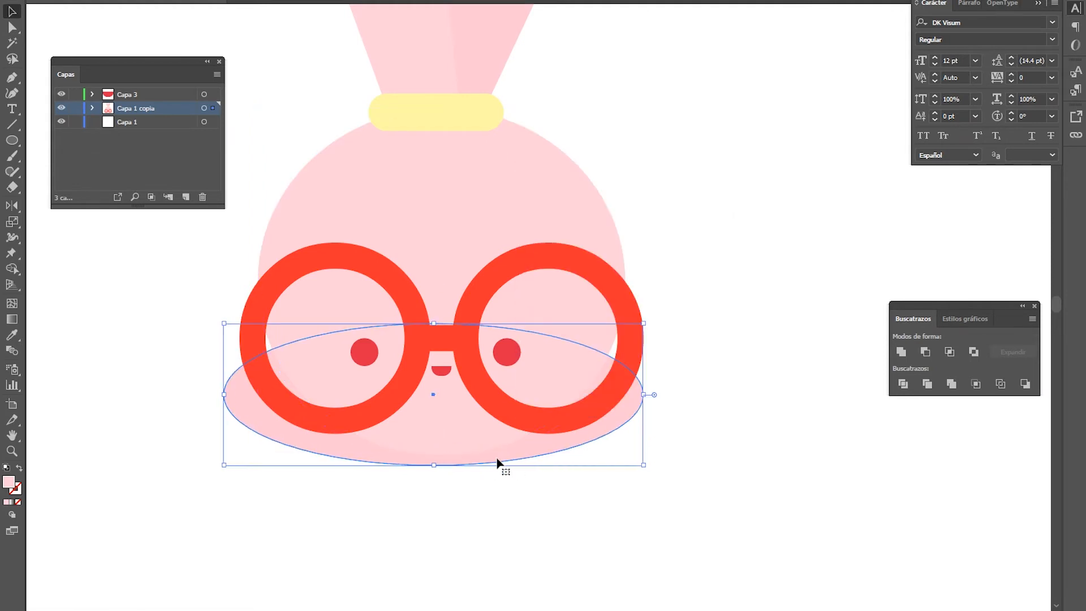
key(i)
click(450, 225)
click(11, 11)
click(696, 255)
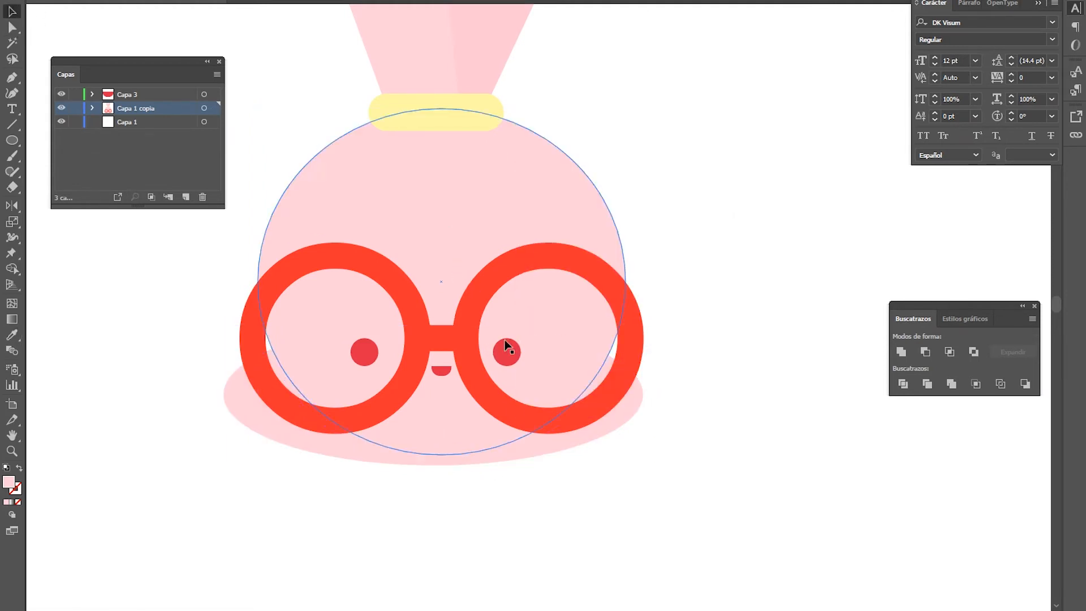
Step: Raise the cheek ellipse and align it with the head circle on a common vertical axis
drag(549, 452, 548, 424)
click(780, 470)
click(443, 221)
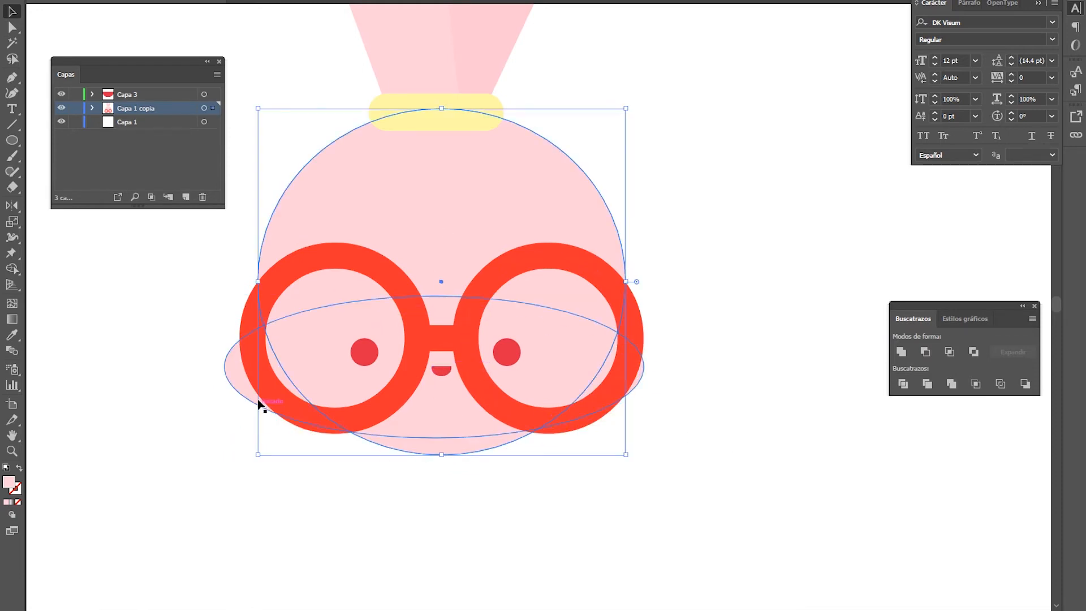
shift+click(238, 386)
click(628, 2)
click(709, 163)
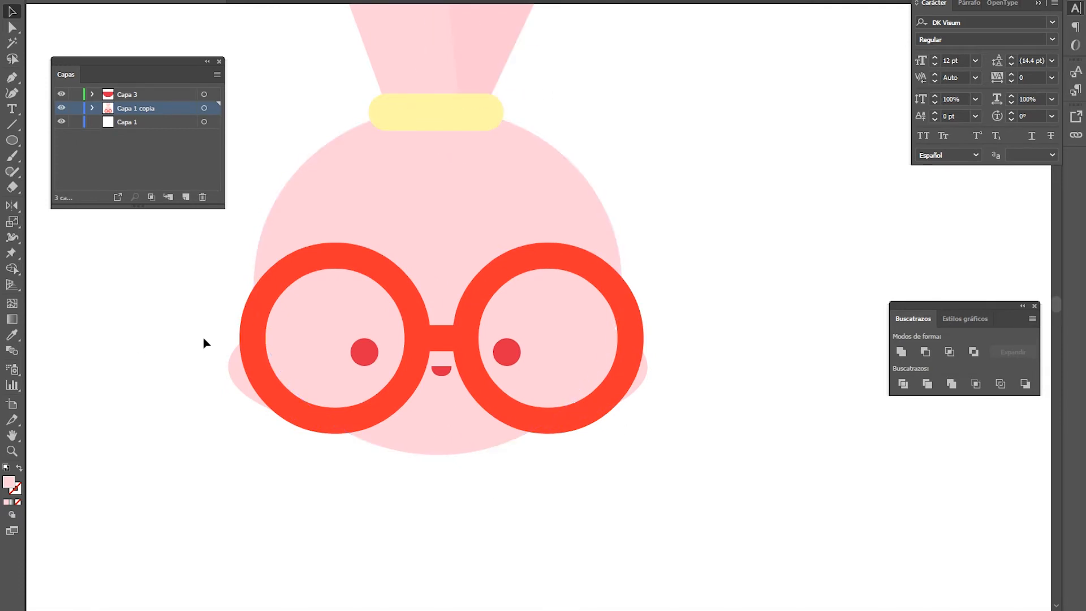
Step: Lower the cheek ellipse so its bottom edge sits slightly below the head circle
click(239, 401)
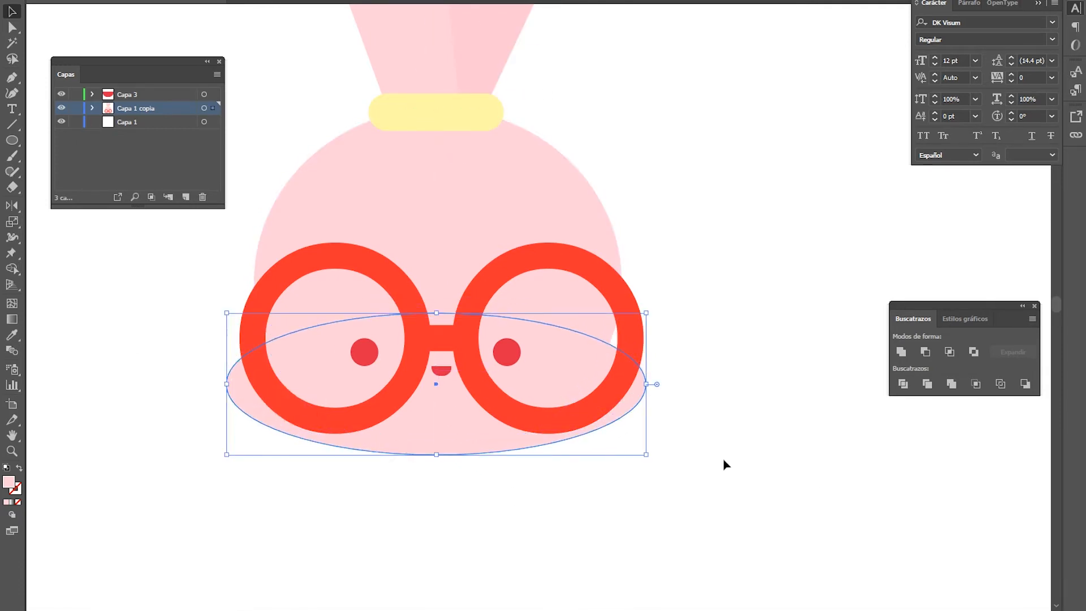
click(538, 318)
drag(437, 453, 487, 432)
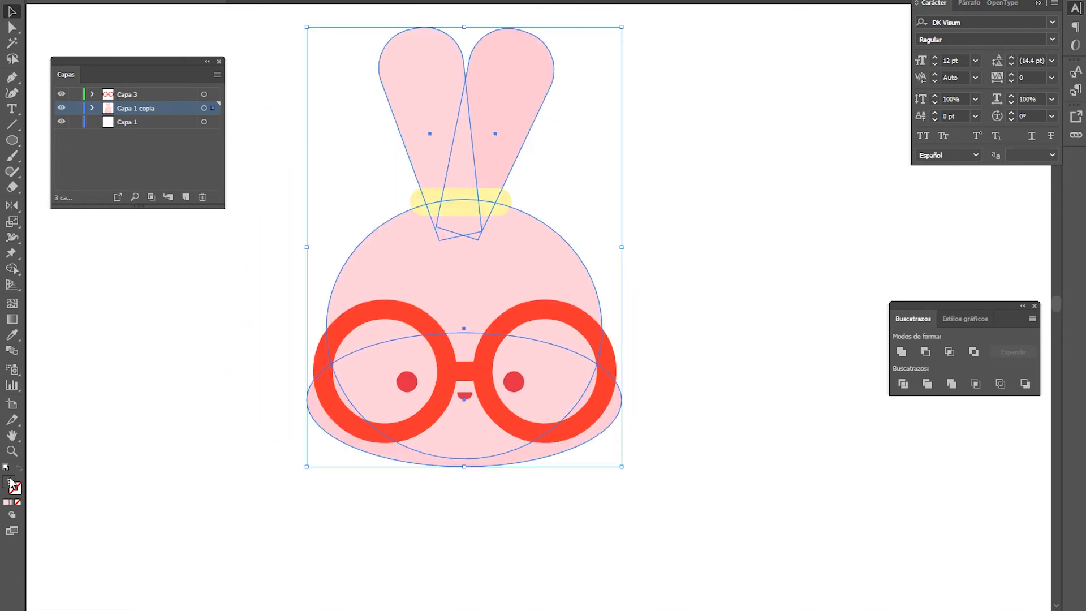
Step: Recolour the head, cheek ellipse and both ears together with the pale cream yellow FFE49F
double_click(12, 484)
click(585, 507)
click(455, 360)
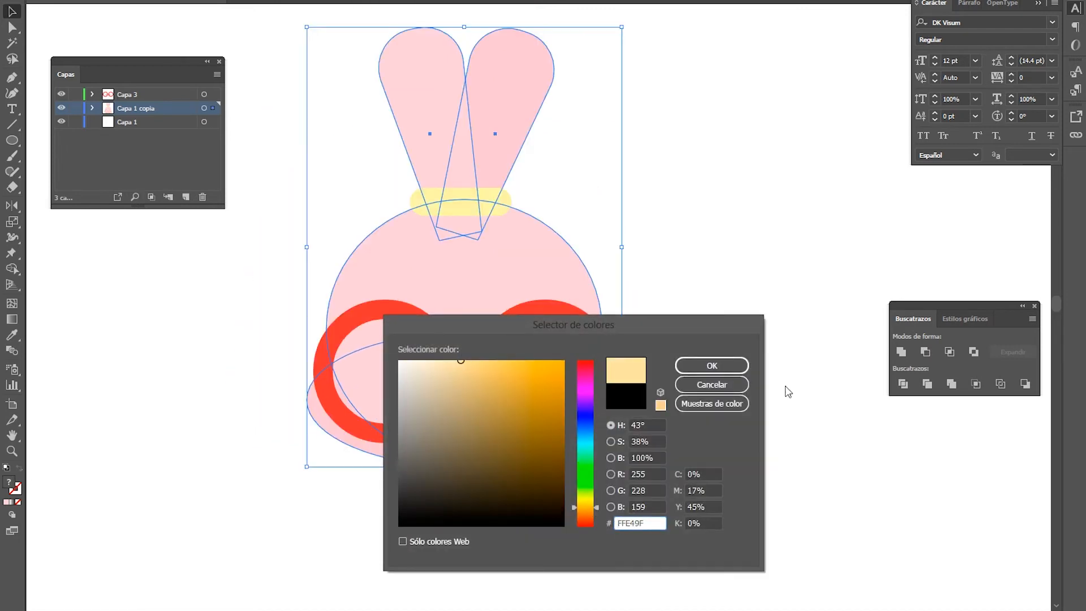
key(Return)
Step: Fill the rounded band at the base of the ears with the green B5C969
click(381, 155)
click(447, 201)
double_click(10, 485)
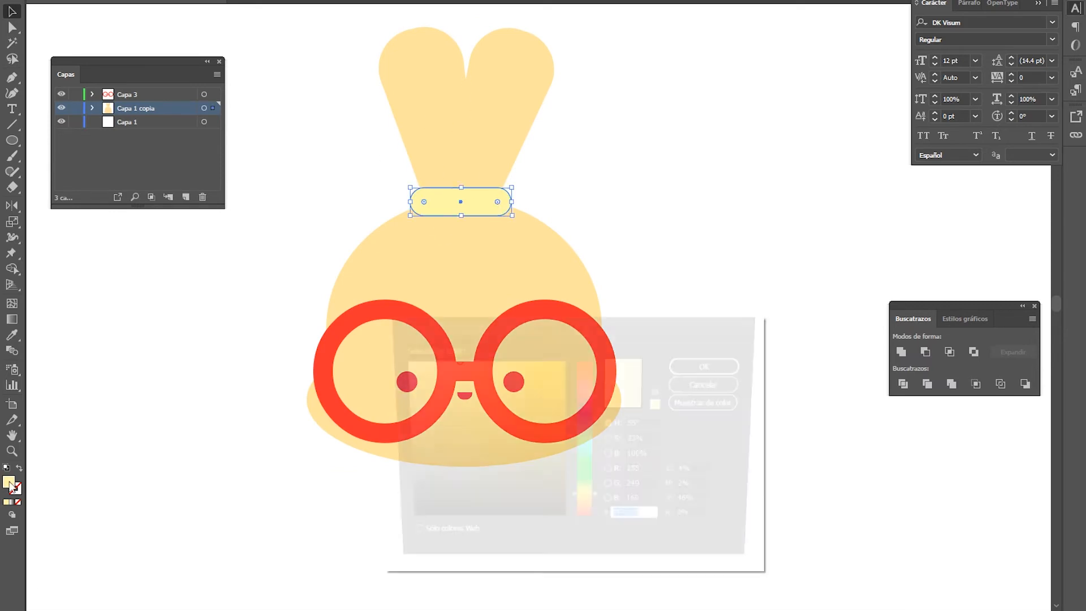
click(479, 394)
drag(597, 500, 596, 494)
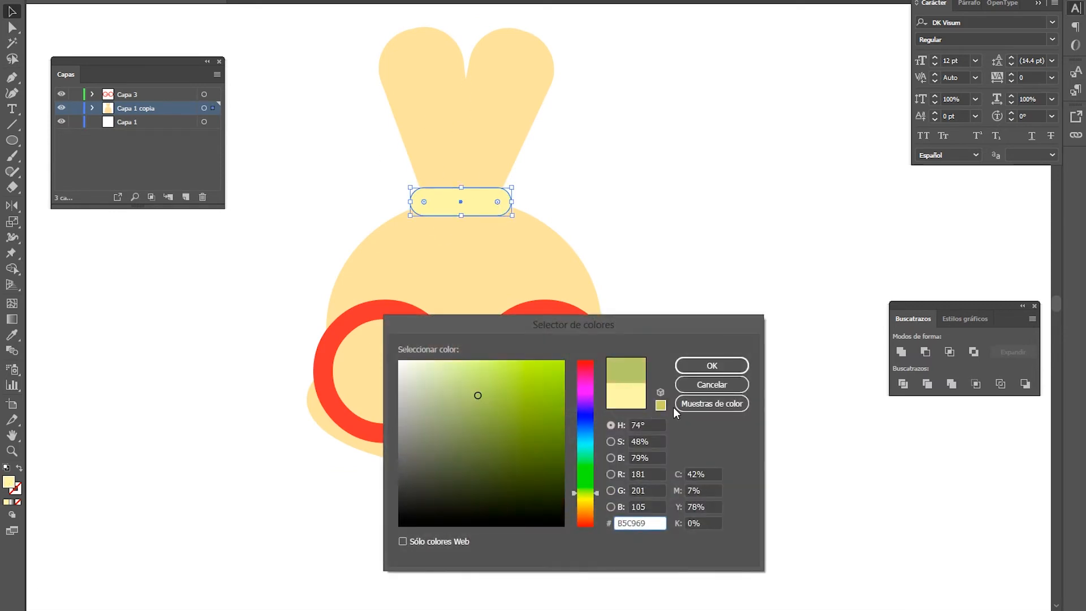
click(712, 365)
Step: Try to recolour the whole group of glasses, eyes and mouth with a softer red
scroll(534, 447, up, 3)
click(430, 358)
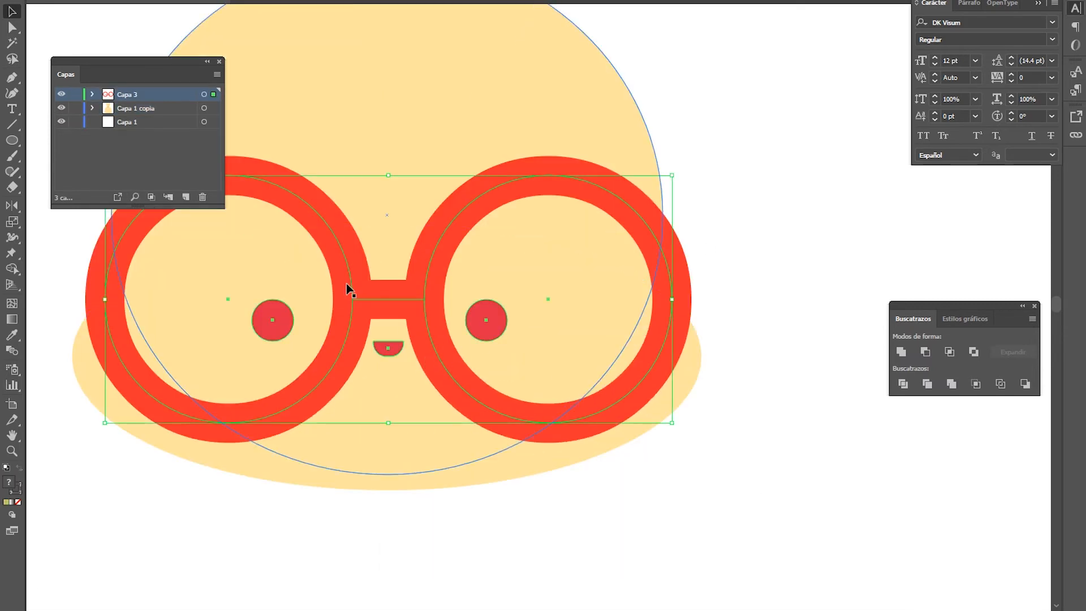
double_click(20, 490)
click(584, 367)
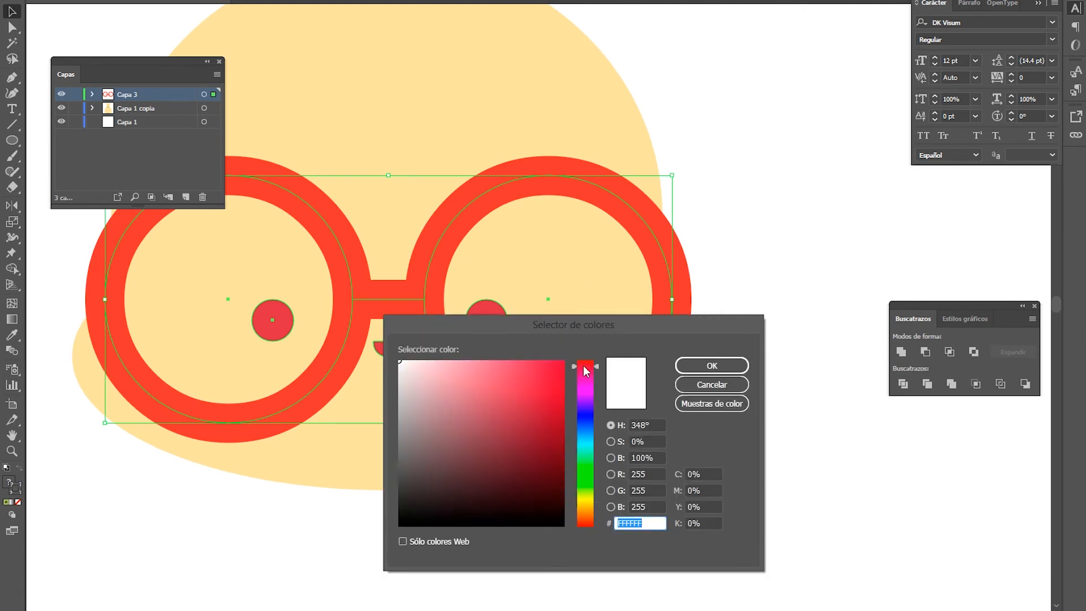
mouse_move(464, 417)
mouse_down()
mouse_move(478, 379)
mouse_move(505, 401)
mouse_move(497, 381)
mouse_up()
click(478, 381)
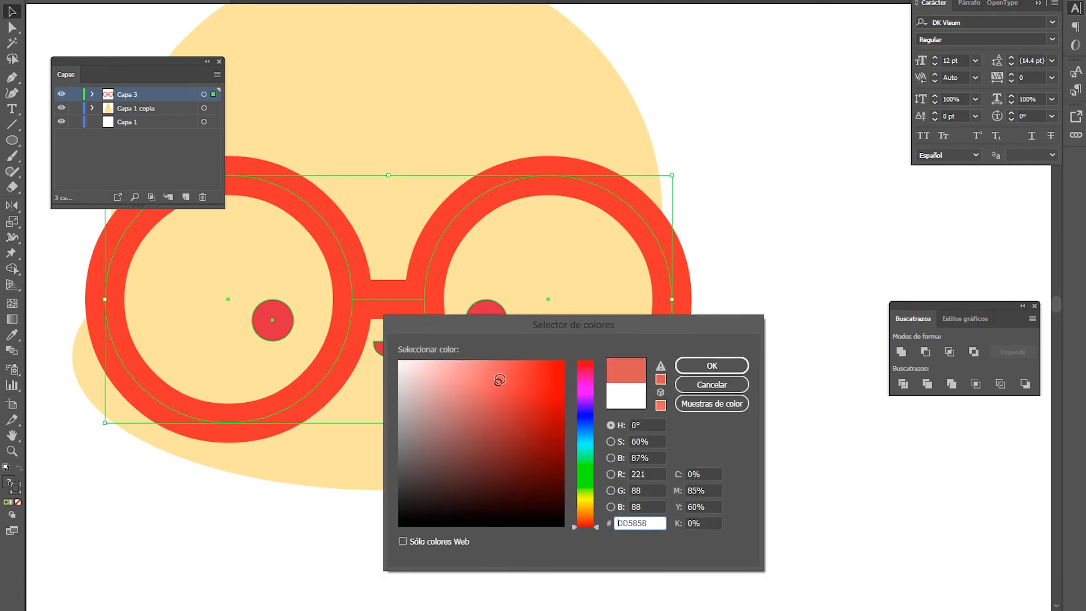
click(712, 366)
Step: Ungroup the glasses, eyes and mouth completely so each part can be selected separately
right_click(424, 239)
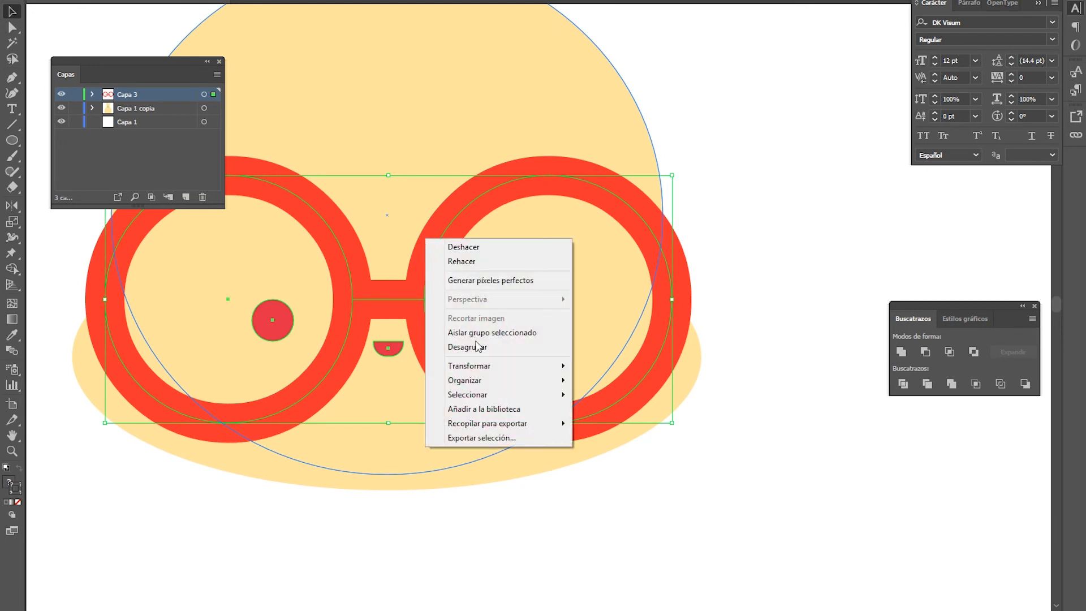
click(483, 347)
click(623, 213)
click(388, 298)
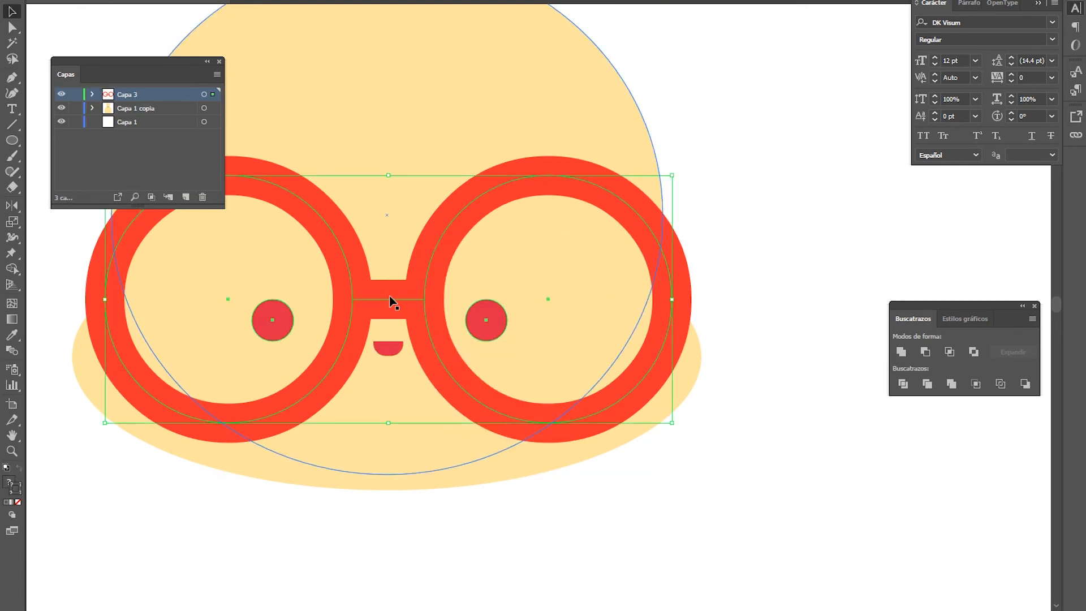
right_click(130, 374)
click(189, 480)
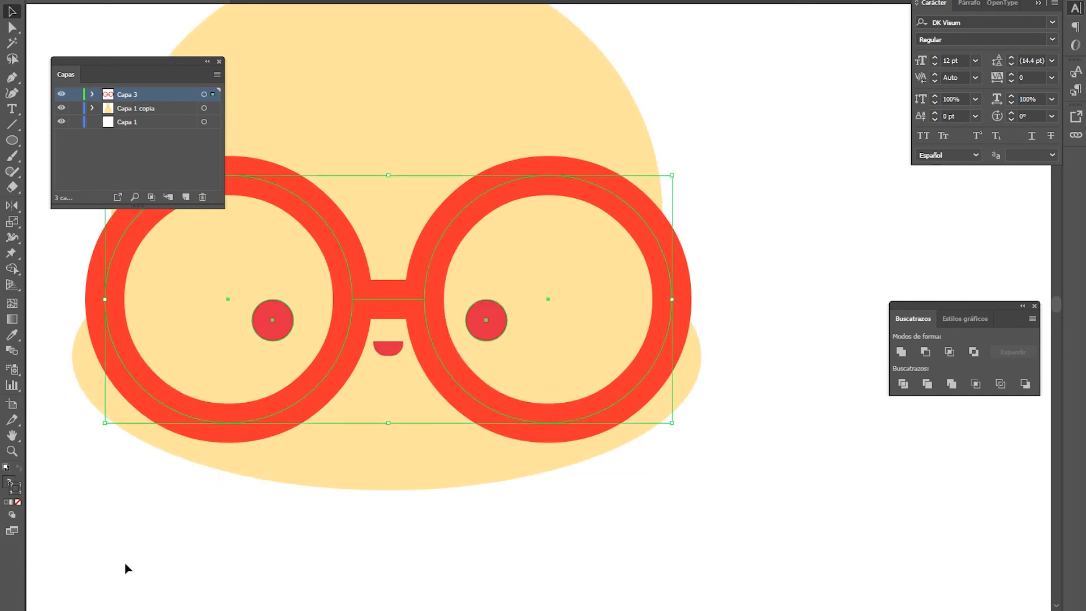
click(126, 567)
Step: Change the stroke of both glasses rims and the bridge to a lighter coral red
click(158, 403)
shift+click(387, 300)
shift+click(434, 254)
double_click(15, 490)
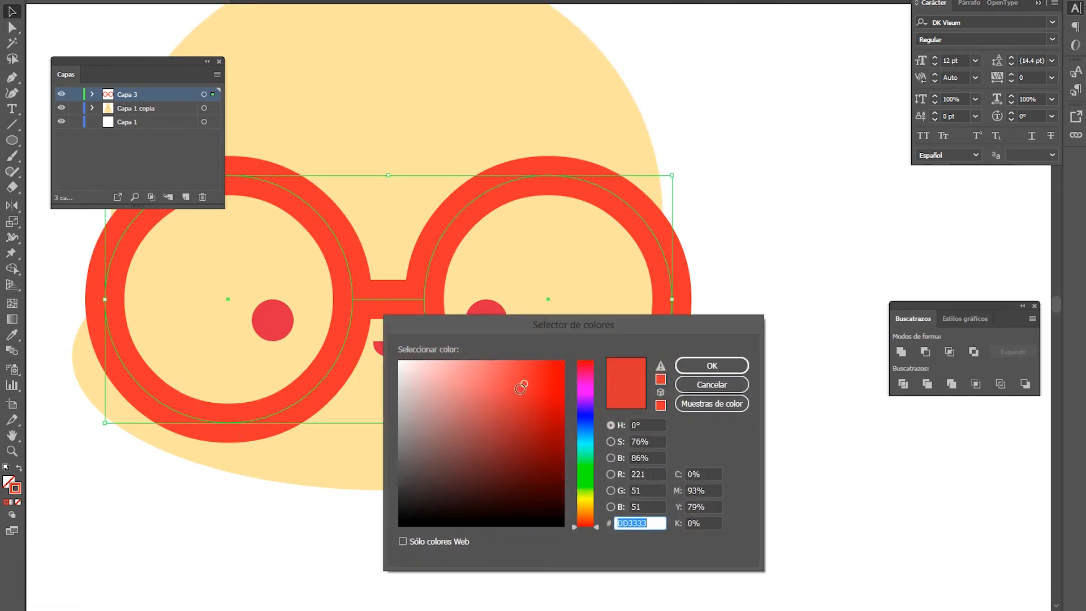
drag(521, 381, 511, 375)
click(735, 364)
click(786, 260)
Step: Fill the mouth with a darker, more saturated tone of the head's cream colour
scroll(686, 321, down, 5)
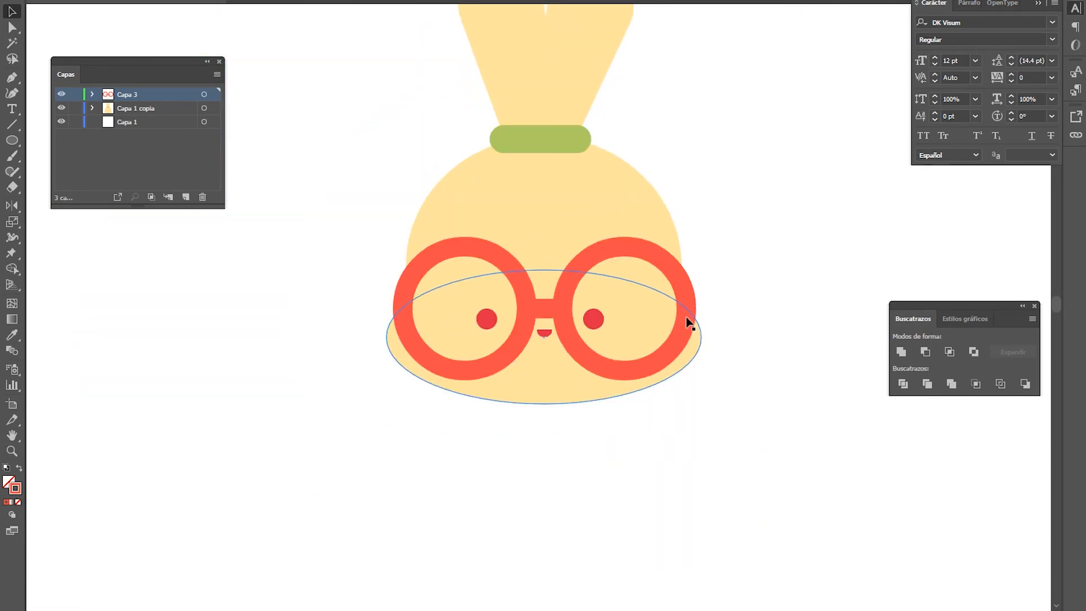
scroll(621, 315, up, 5)
scroll(619, 322, down, 4)
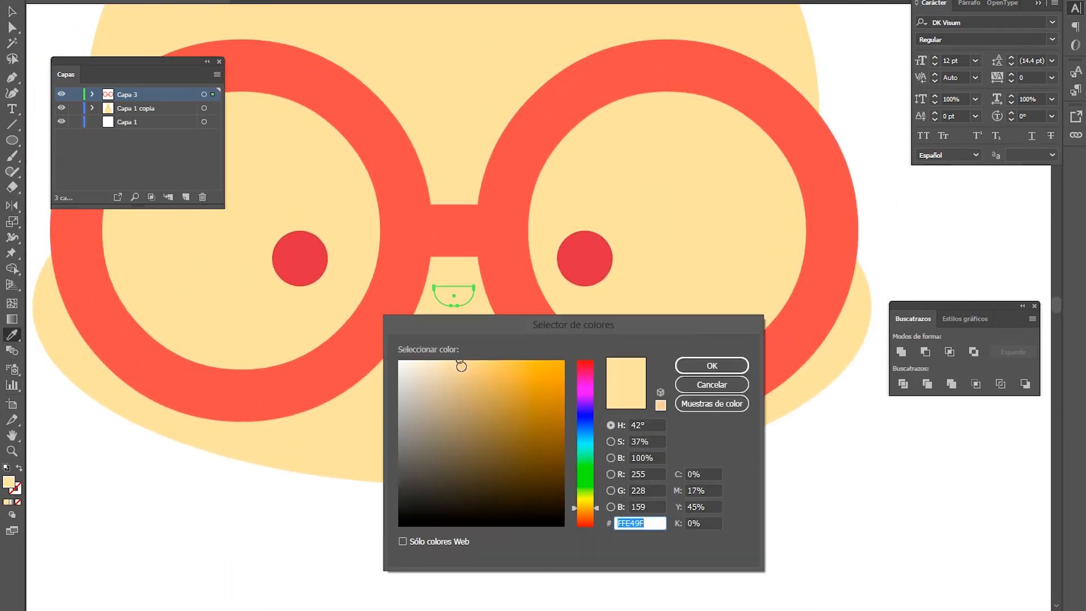
drag(461, 364, 477, 371)
click(707, 365)
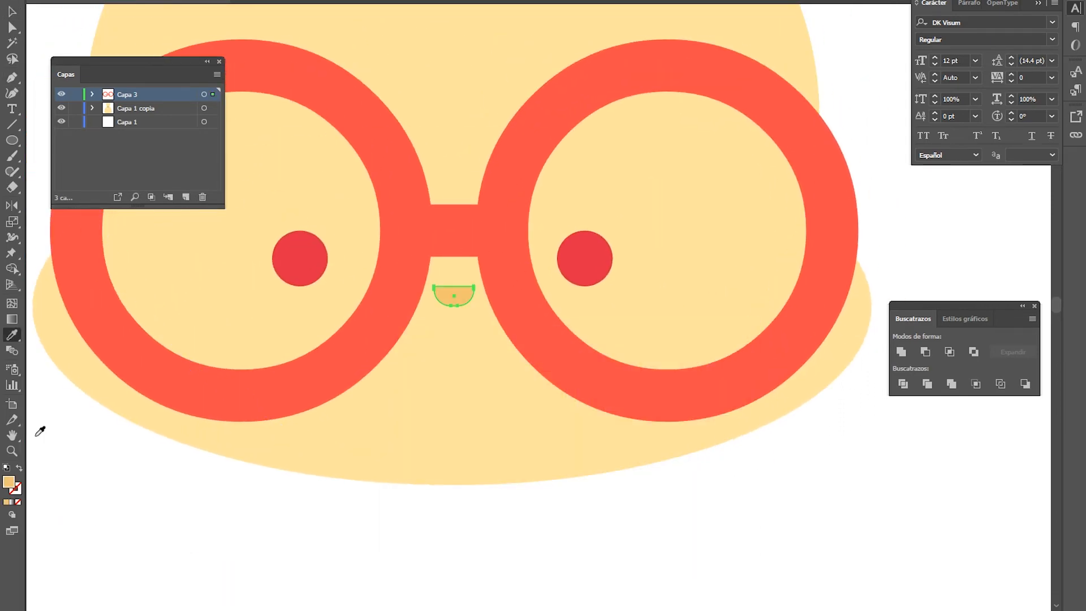
Step: Fill the mouth with a soft pink slightly stronger than FFA4B5
double_click(9, 482)
click(584, 376)
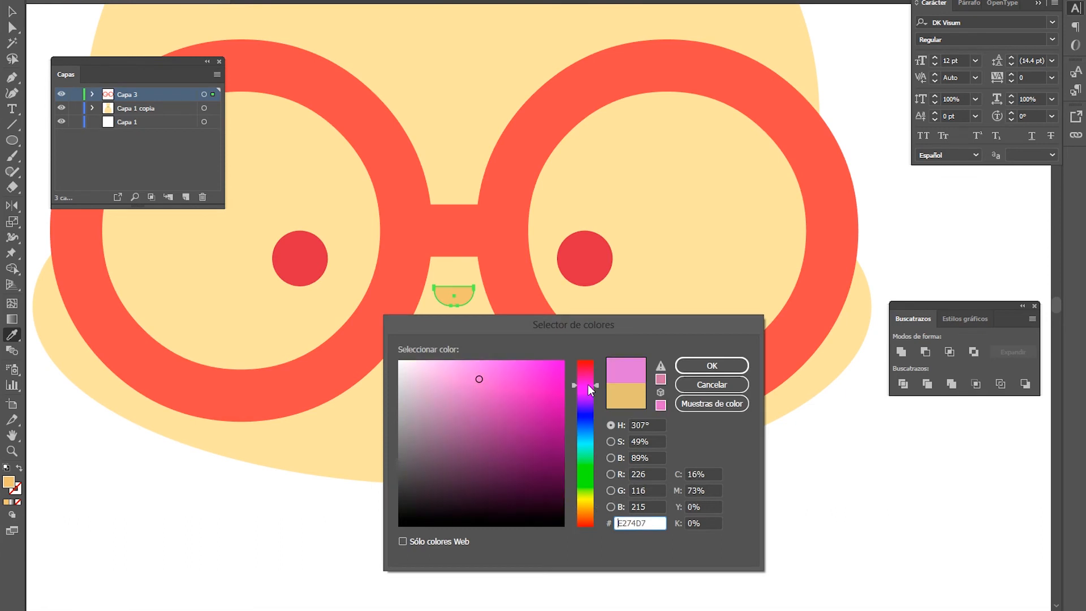
click(464, 361)
click(583, 366)
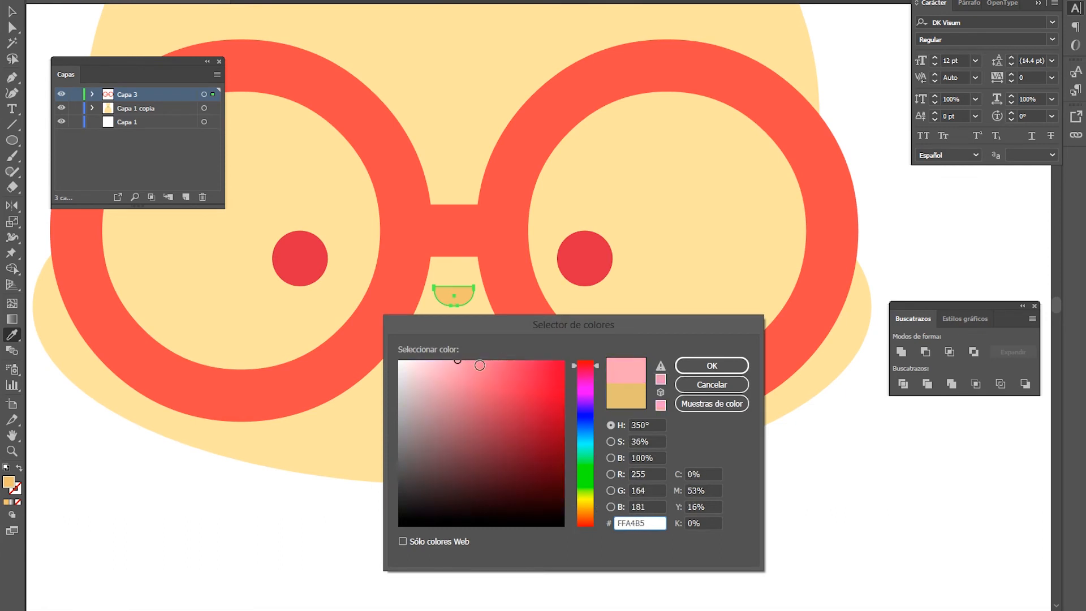
click(480, 365)
click(712, 365)
key(v)
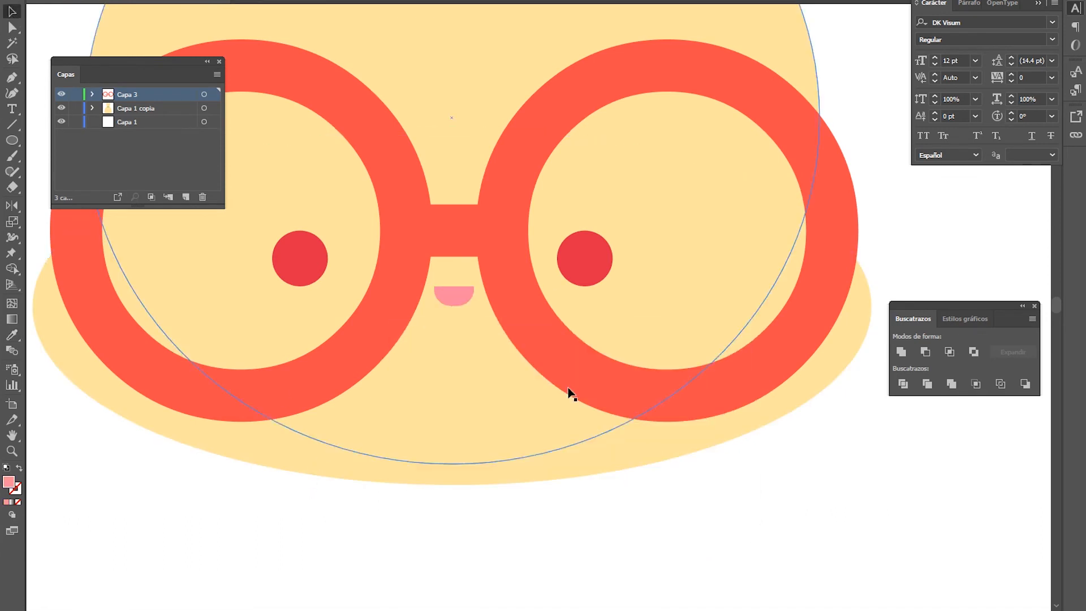
Step: Fill both eyes with the dark reddish brown 4C3137
click(307, 260)
shift+click(605, 260)
double_click(9, 482)
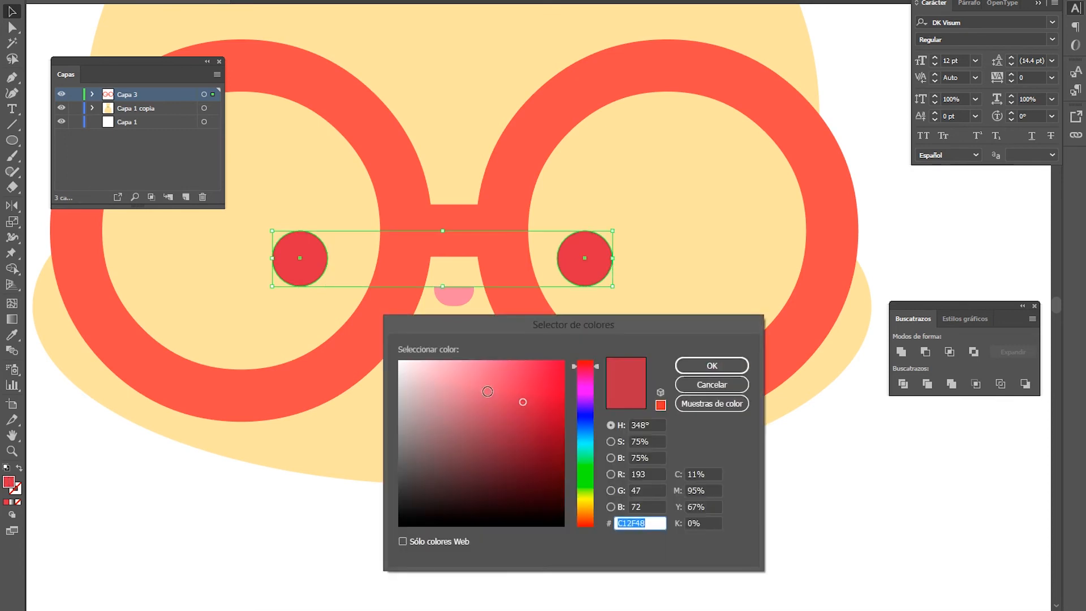
drag(461, 453, 459, 476)
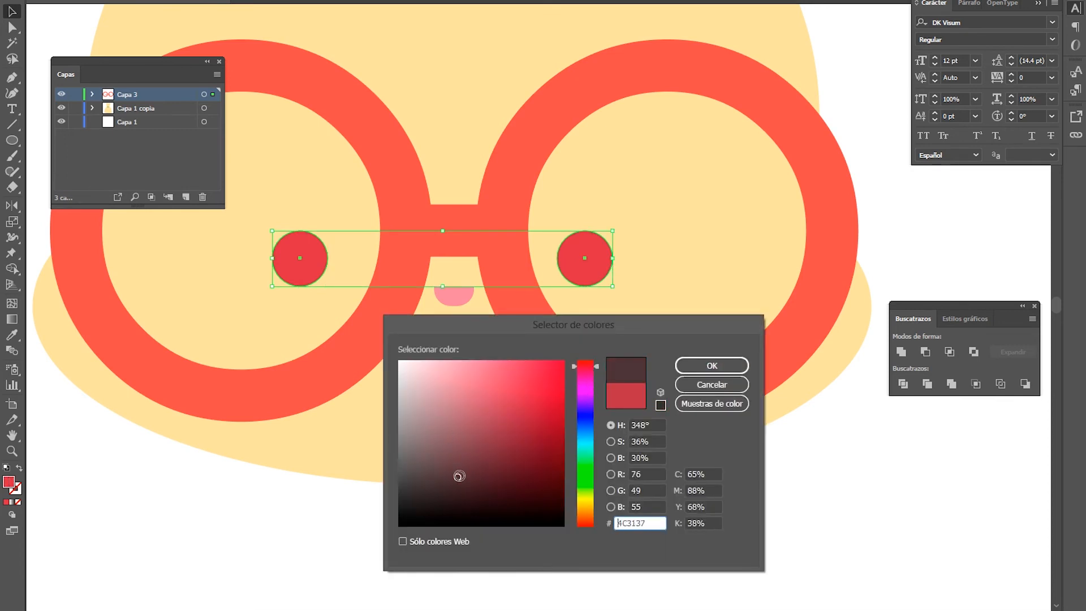
click(712, 365)
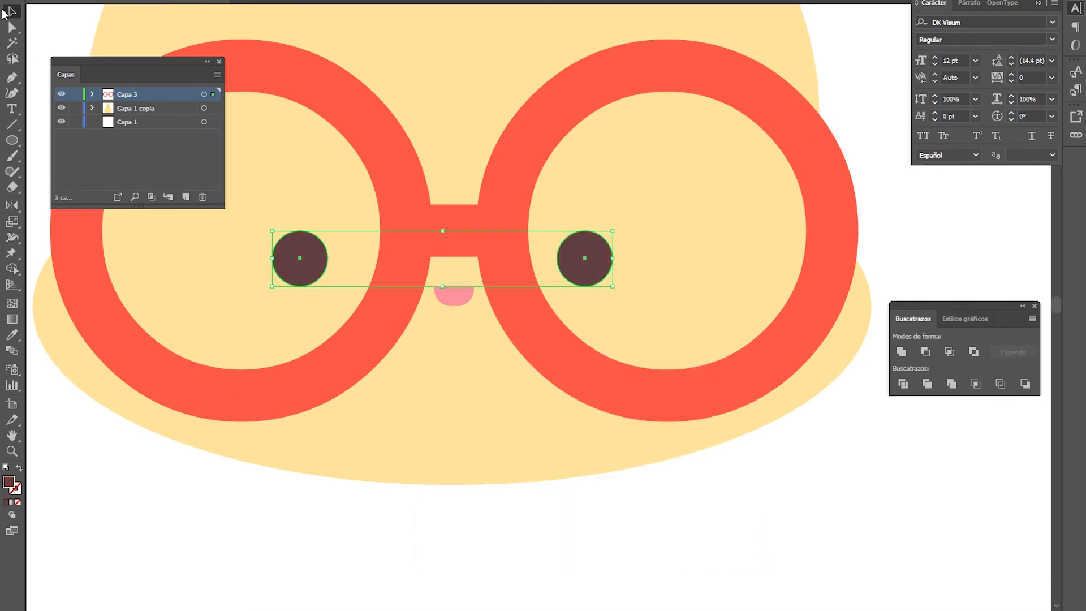
click(224, 539)
Step: Fill the right ear with a slightly darker orange-tan than the left ear
drag(350, 290, 411, 359)
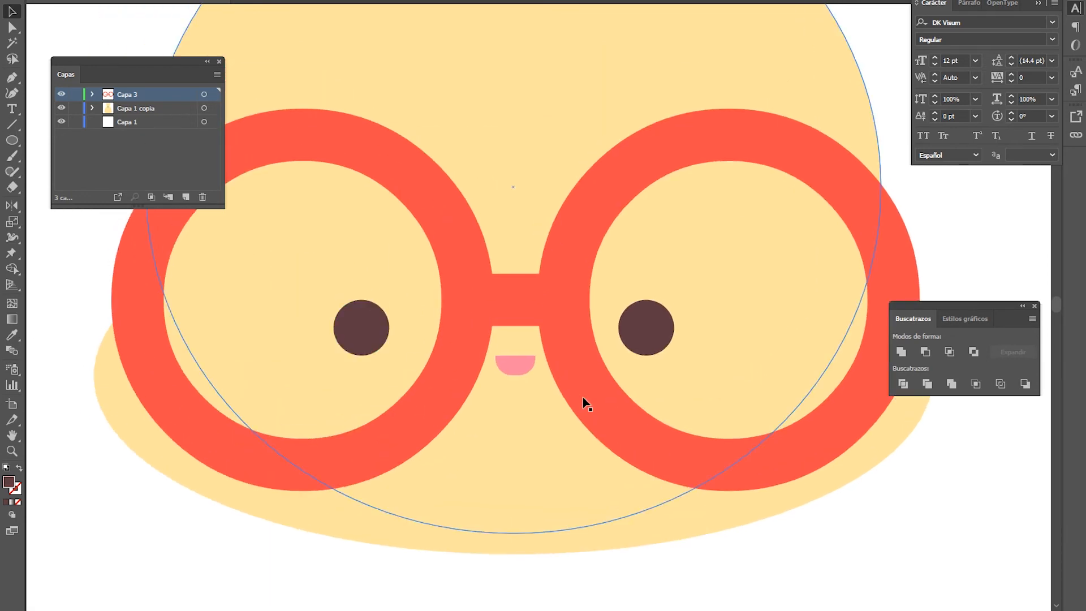
scroll(583, 397, down, 5)
scroll(587, 286, up, 2)
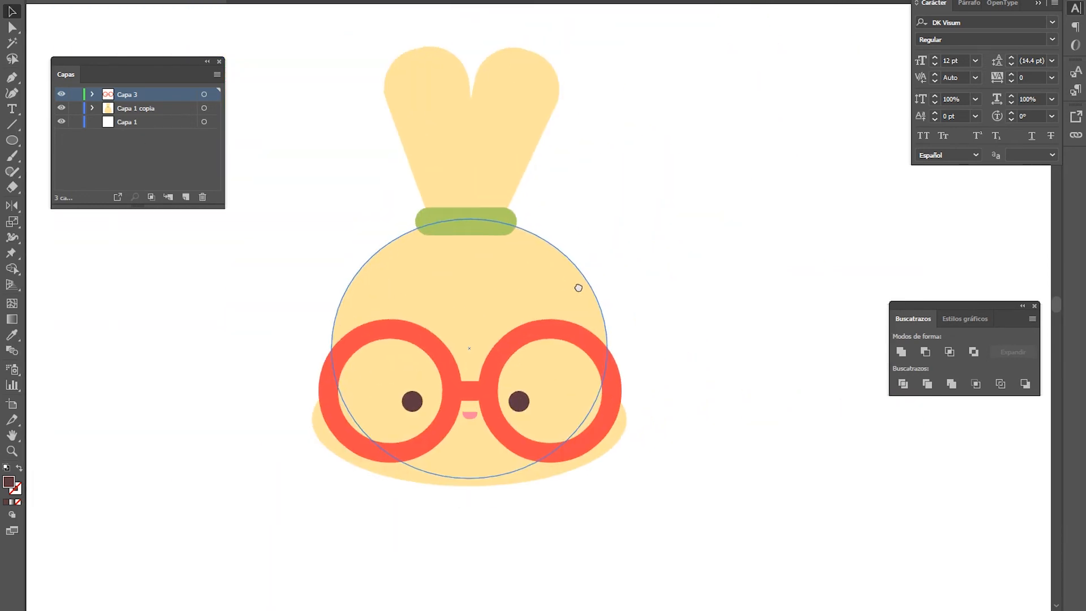
click(530, 120)
double_click(7, 484)
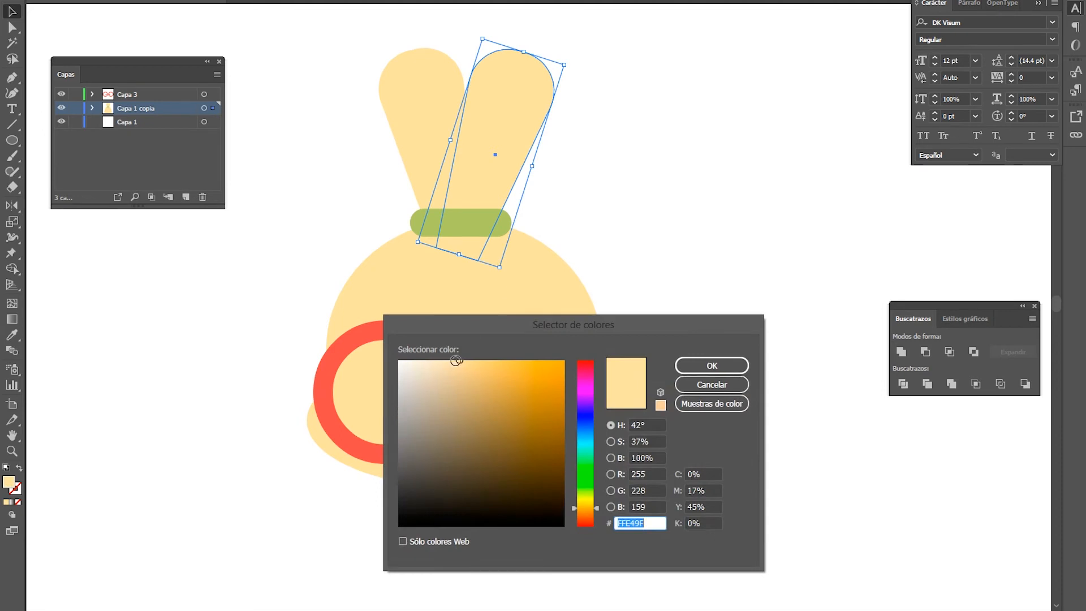
drag(456, 361, 460, 373)
click(712, 366)
double_click(9, 487)
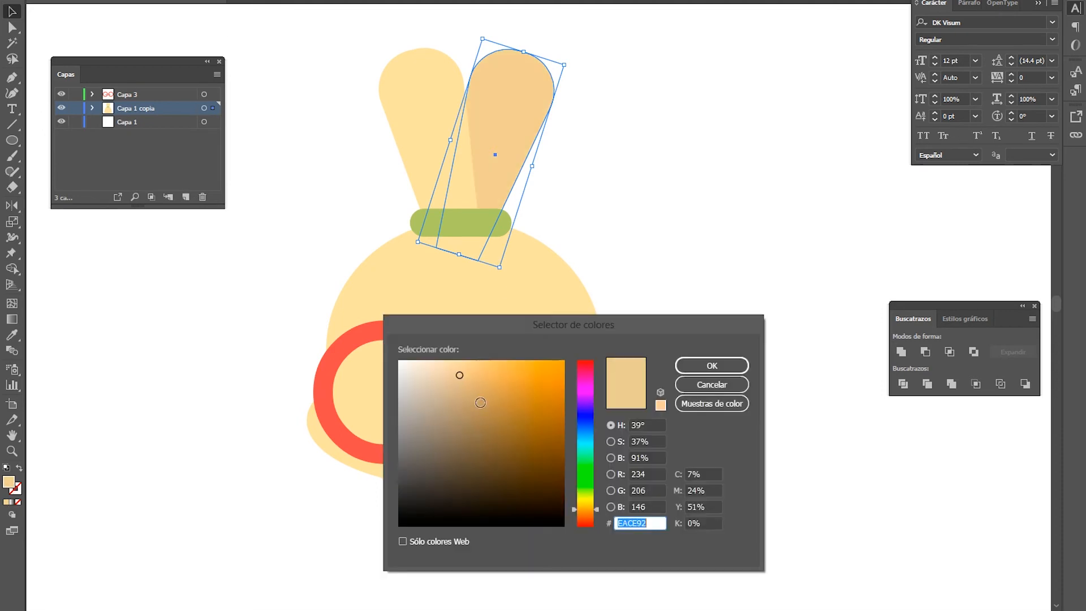
click(712, 367)
click(575, 359)
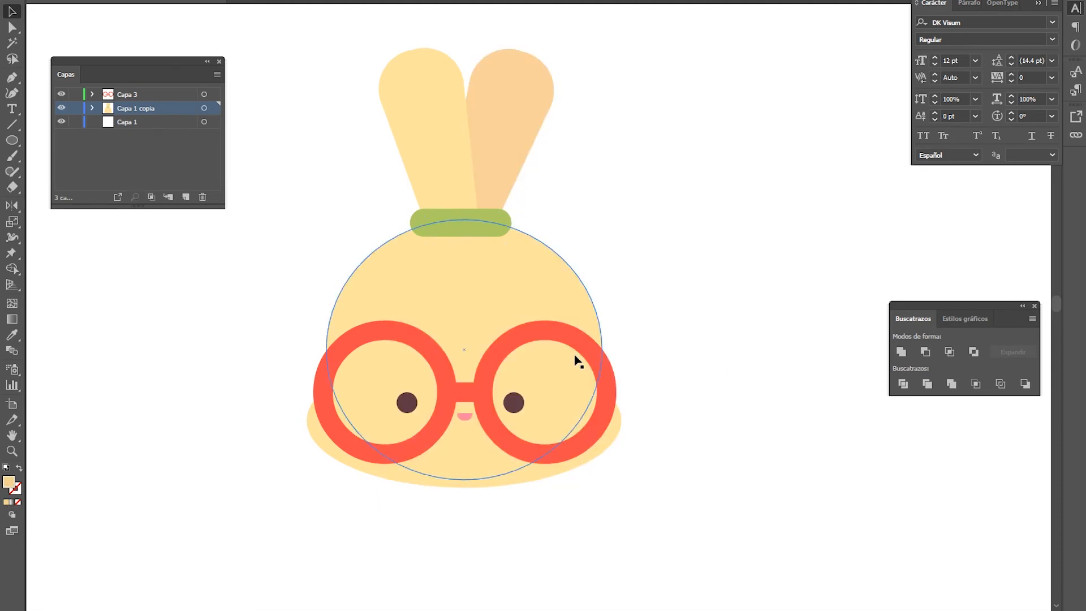
Step: Place three Puppet Warp pins along the left ear, from its base under the green band up to its upper part
scroll(576, 360, up, 1)
scroll(577, 360, down, 1)
click(434, 102)
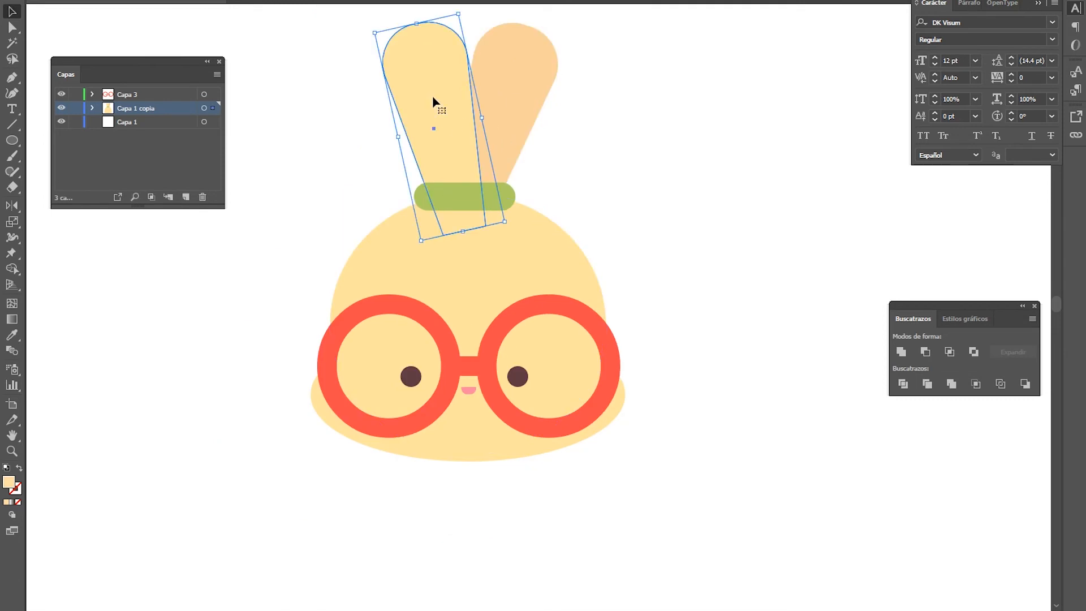
click(19, 258)
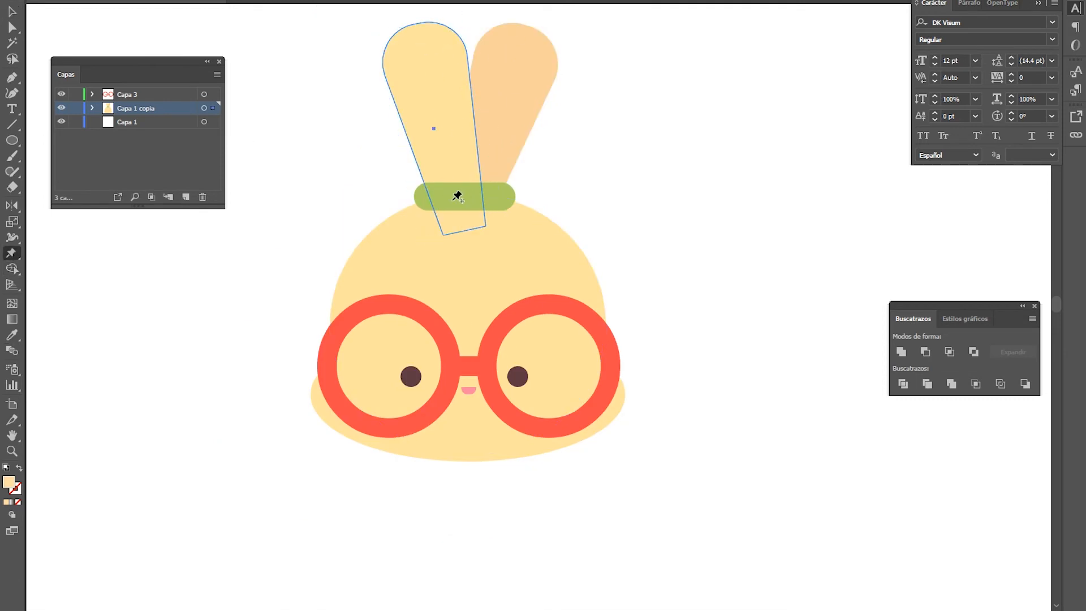
click(453, 200)
click(439, 151)
click(429, 102)
click(421, 62)
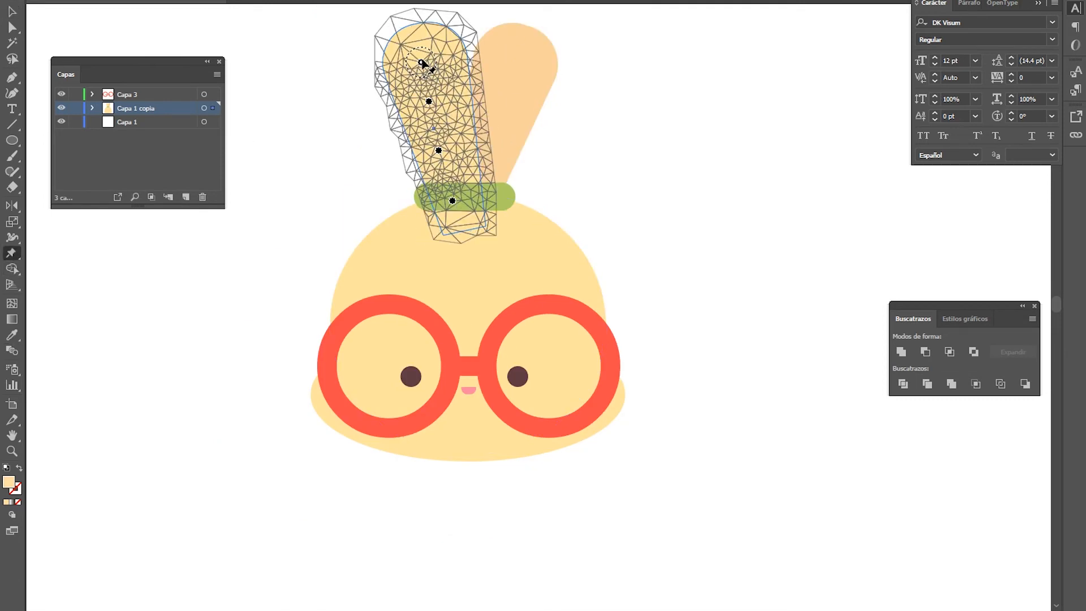
drag(422, 62, 387, 68)
key(ctrl+z)
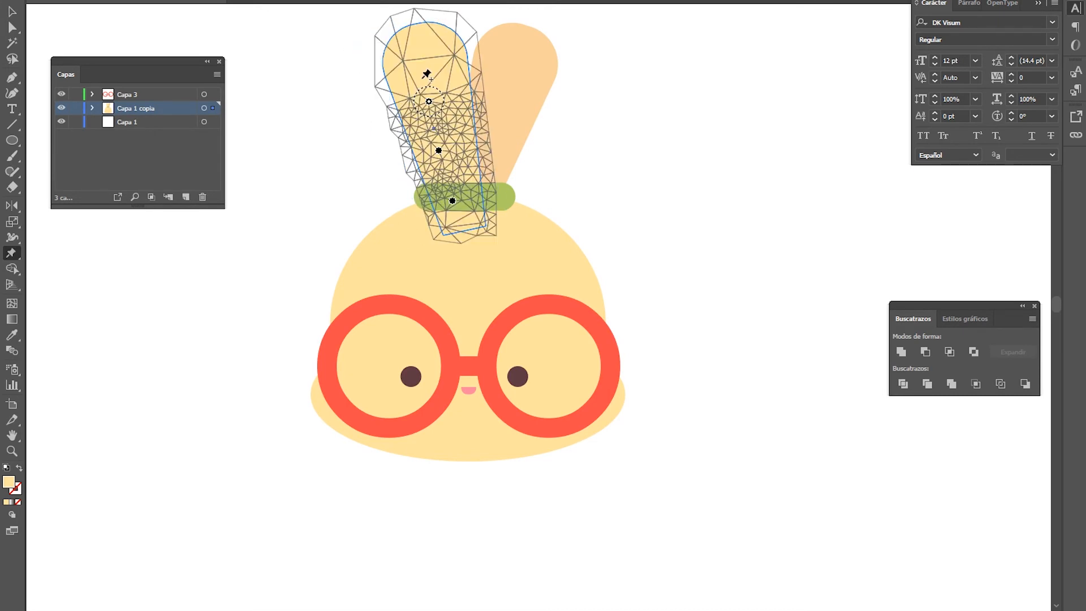
drag(429, 103, 409, 105)
key(ctrl+z)
Step: Pin the left ear's tip with Puppet Warp and bend the ear outward, nudging its upper pin to shape the curve
click(422, 25)
drag(422, 26, 365, 60)
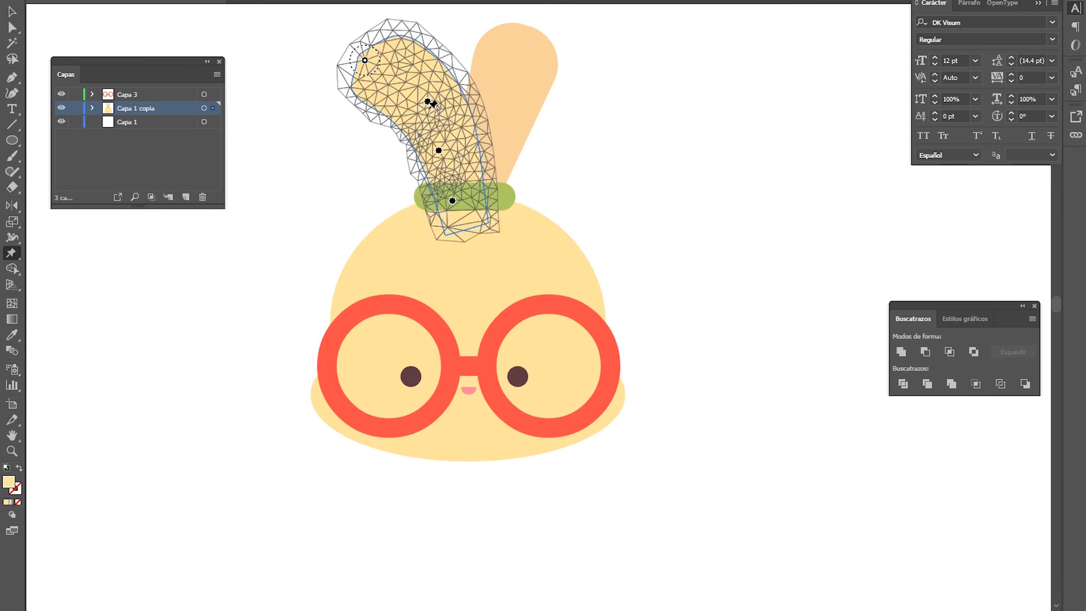
drag(428, 103, 421, 105)
drag(368, 51, 369, 50)
click(11, 11)
Step: Smooth the pinched corner at the left ear's tip by adjusting the direction handles of its anchor points
key(a)
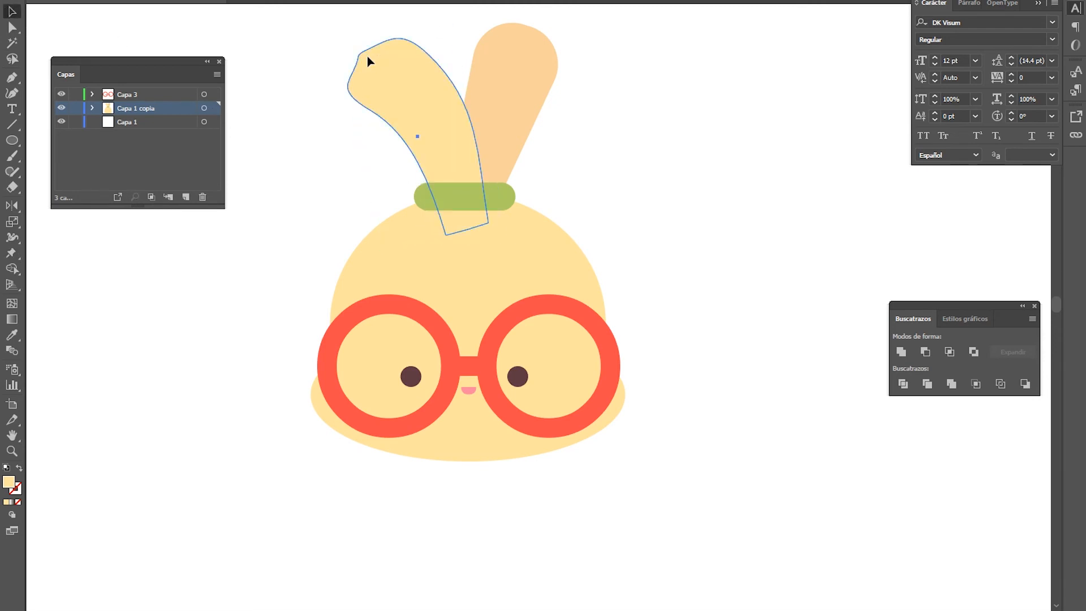
scroll(368, 62, up, 3)
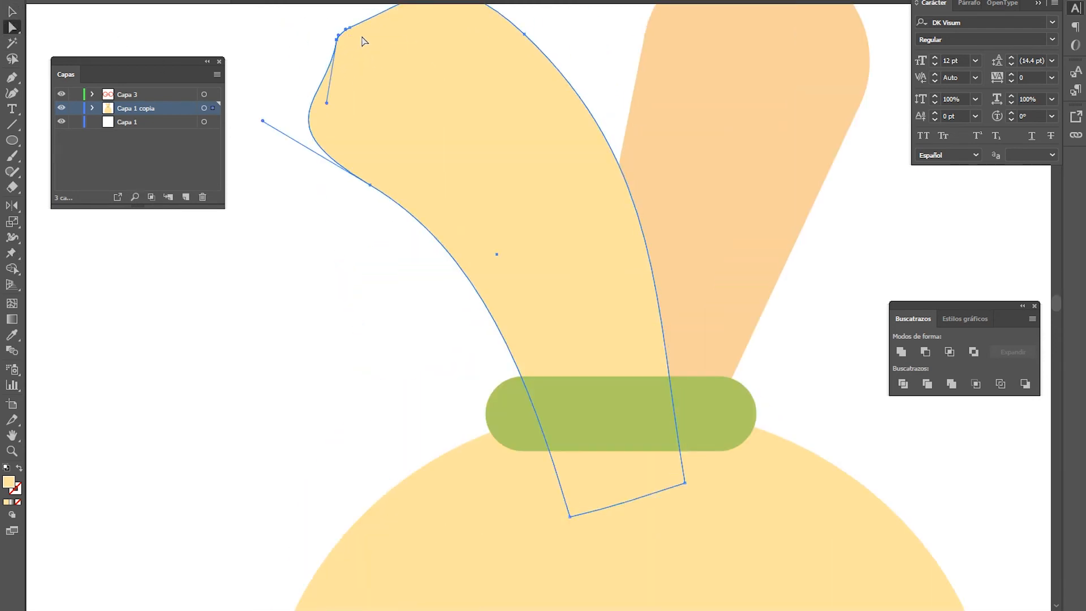
key(Delete)
key(ctrl+z)
drag(327, 103, 299, 85)
scroll(369, 134, up, 3)
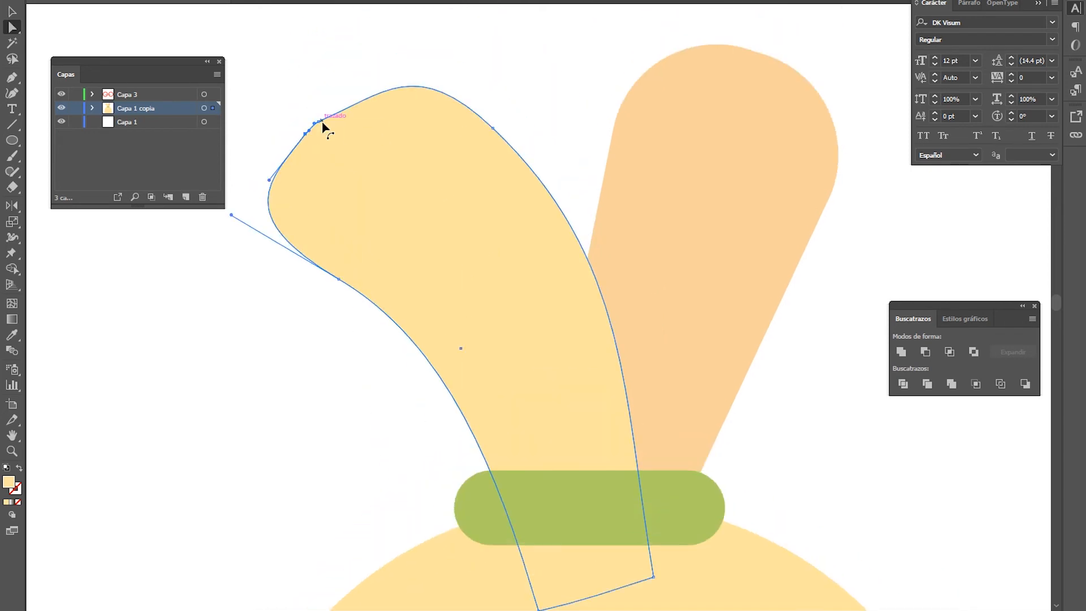
drag(323, 125, 382, 79)
Step: Remove a redundant anchor point from the cluster at the left ear's tip
click(660, 233)
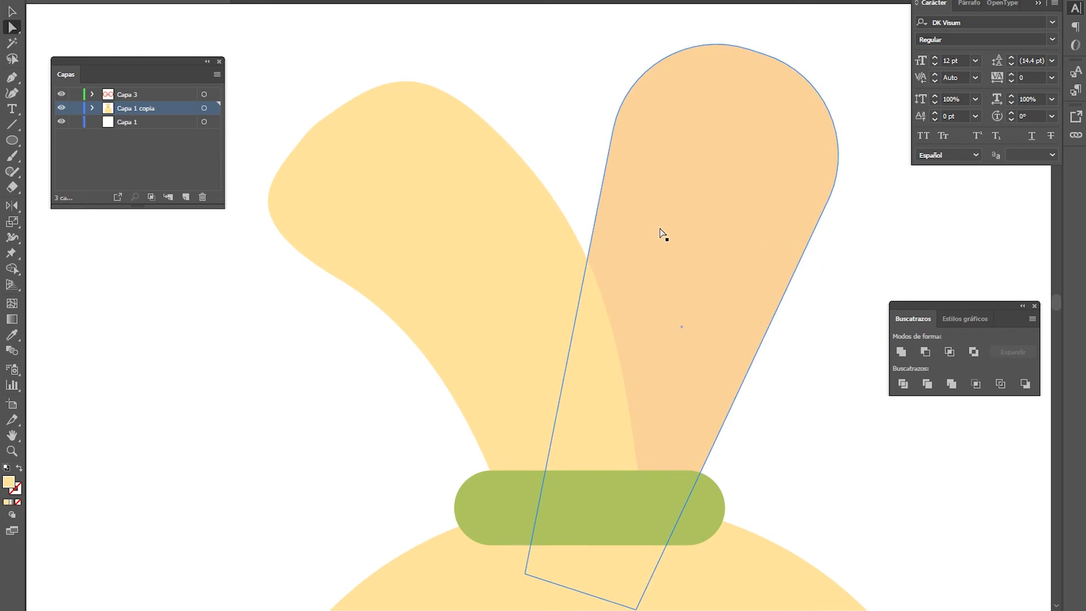
scroll(721, 259, down, 4)
scroll(795, 295, up, 2)
drag(757, 305, 653, 195)
click(409, 70)
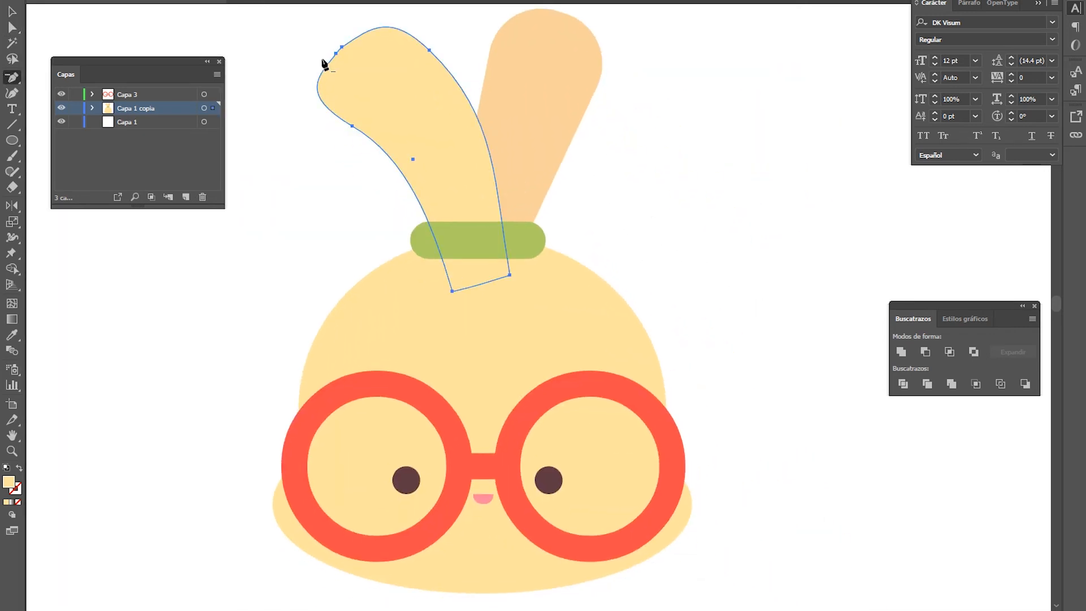
click(337, 53)
Step: Lengthen and realign the direction handles of the remaining tip anchor so the left ear ends in a smooth curve
scroll(347, 54, up, 5)
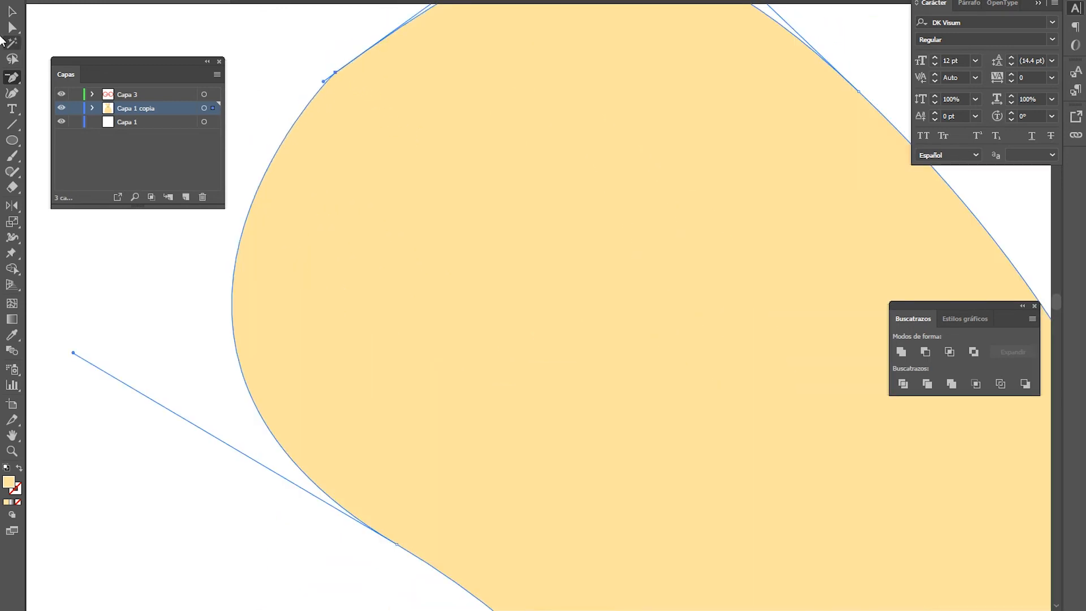
drag(321, 84, 317, 98)
scroll(413, 129, down, 4)
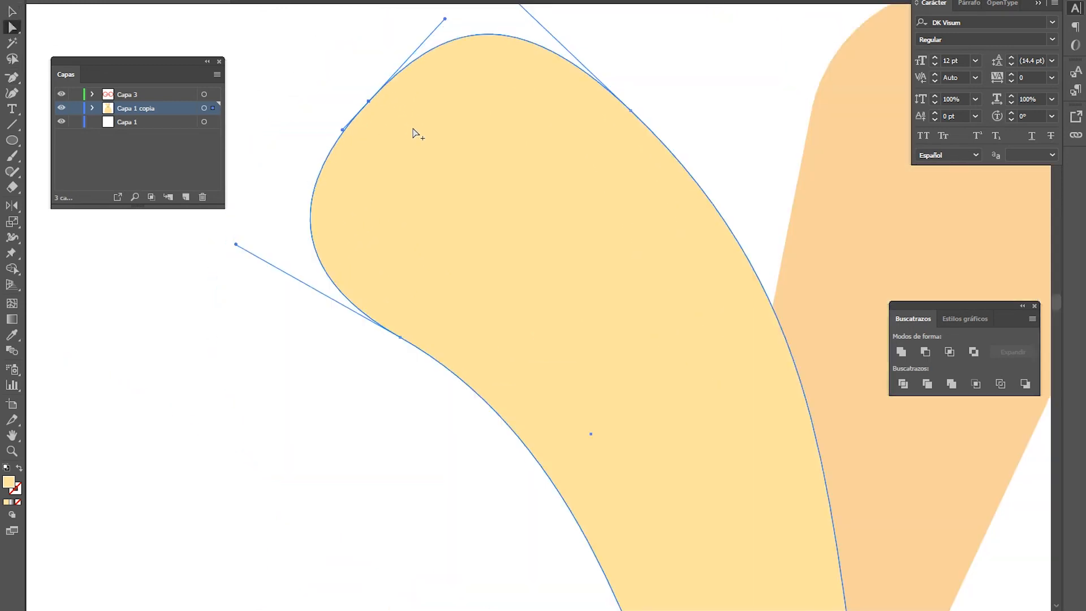
click(578, 115)
scroll(638, 199, down, 4)
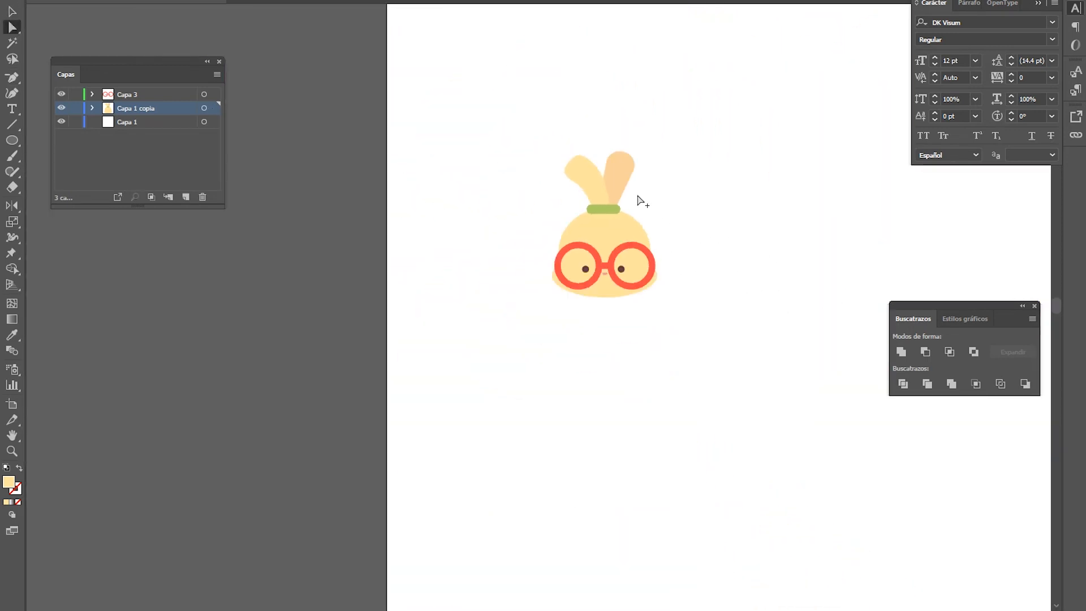
Step: Set up the Pen tool with no fill and a golden brown stroke for drawing below the pink nose
scroll(637, 199, up, 6)
scroll(523, 213, up, 5)
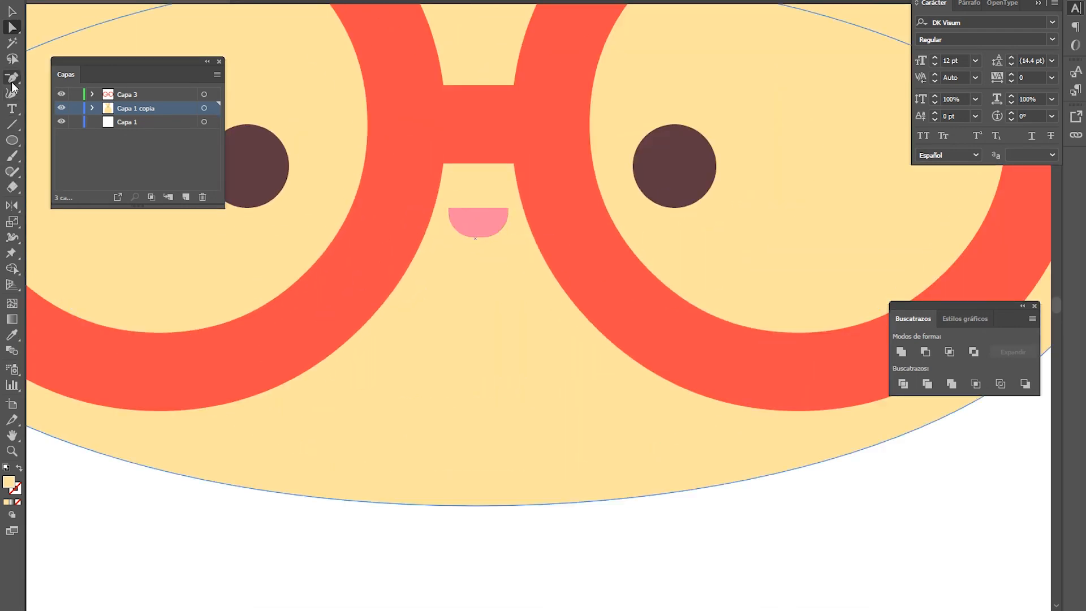
click(12, 81)
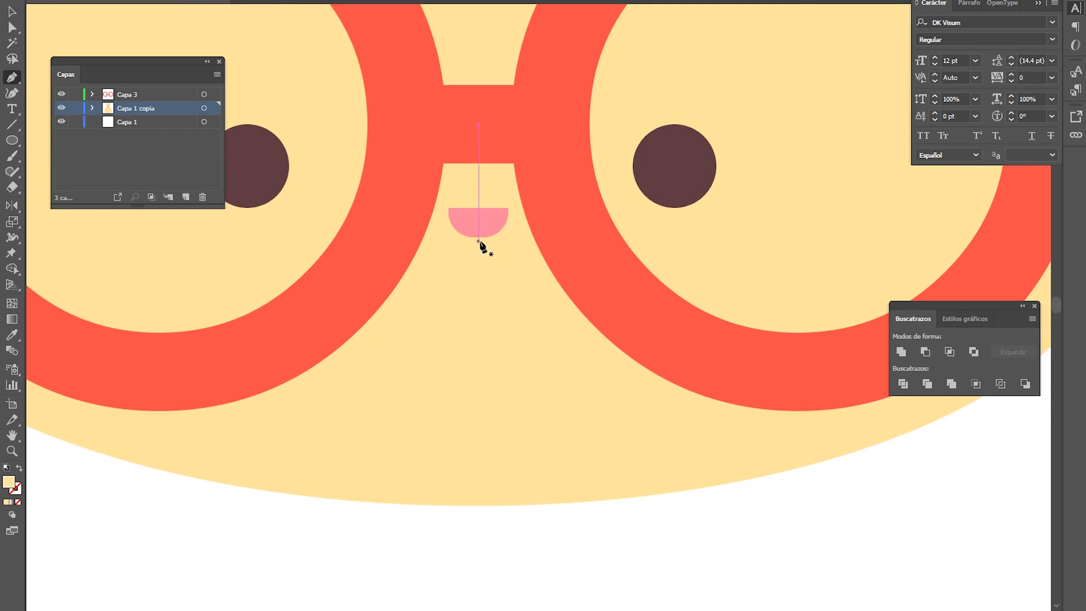
double_click(16, 489)
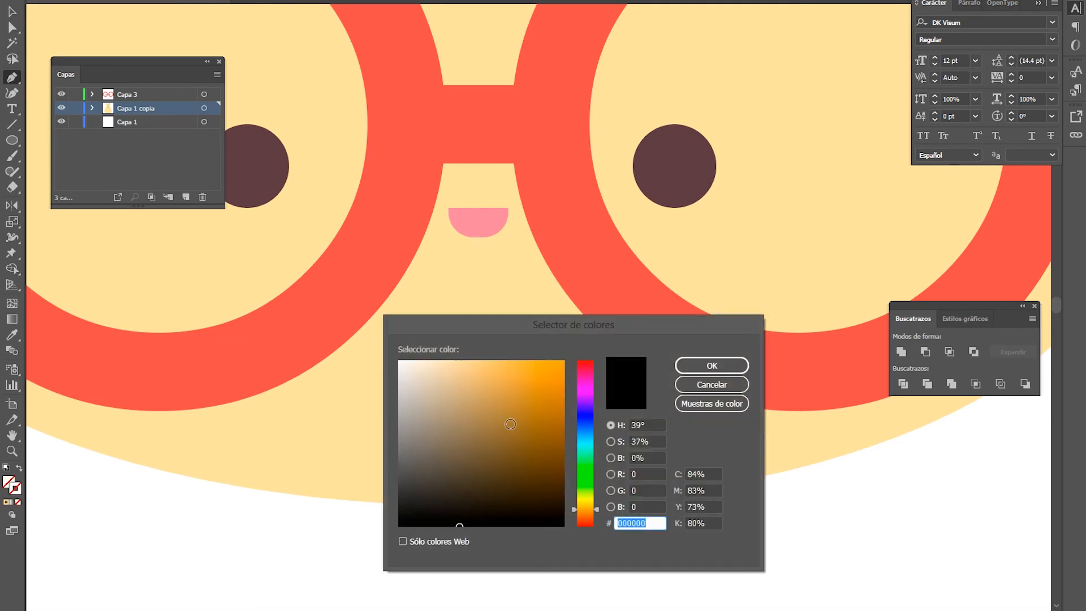
click(514, 414)
click(712, 366)
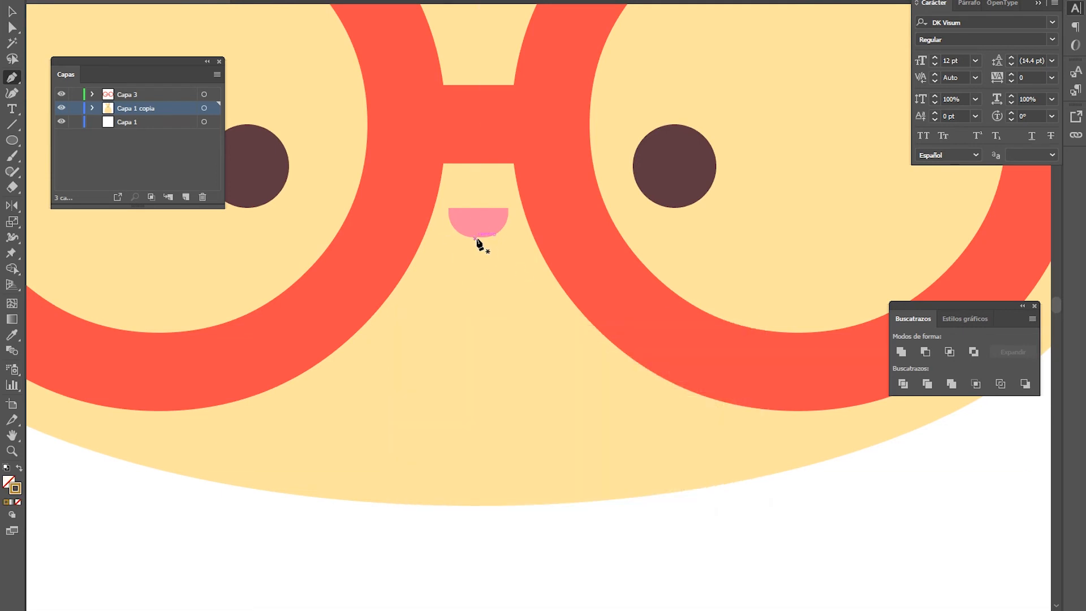
Step: Draw an inverted Y-shaped mouth from straight strokes running down from the centre of the pink nose
drag(478, 293, 476, 274)
click(448, 308)
click(506, 309)
click(479, 273)
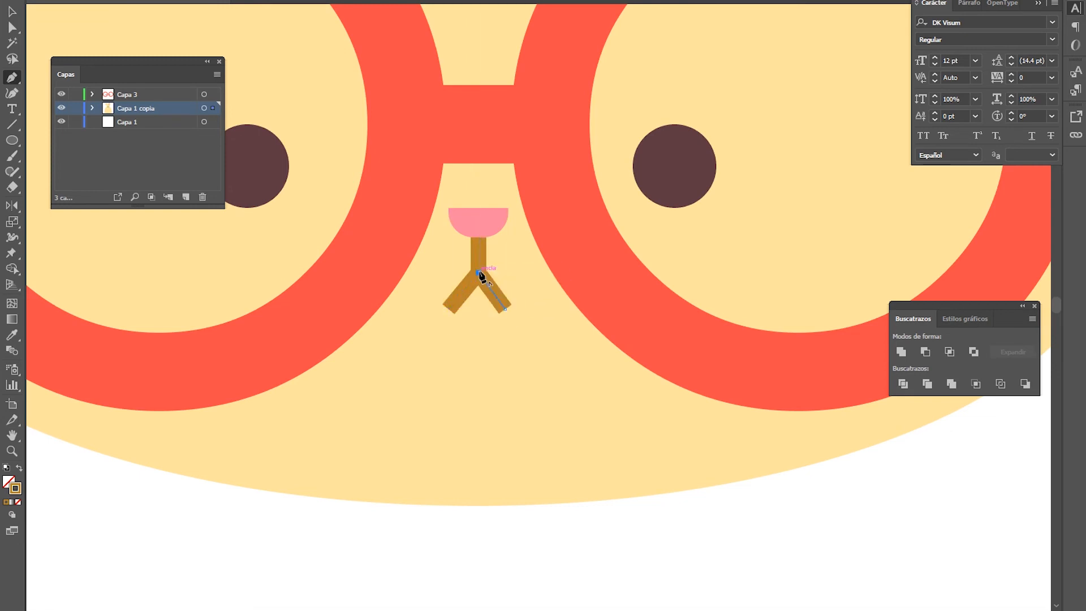
Step: Give the inverted Y-shaped mouth strokes rounded ends
click(11, 12)
click(11, 27)
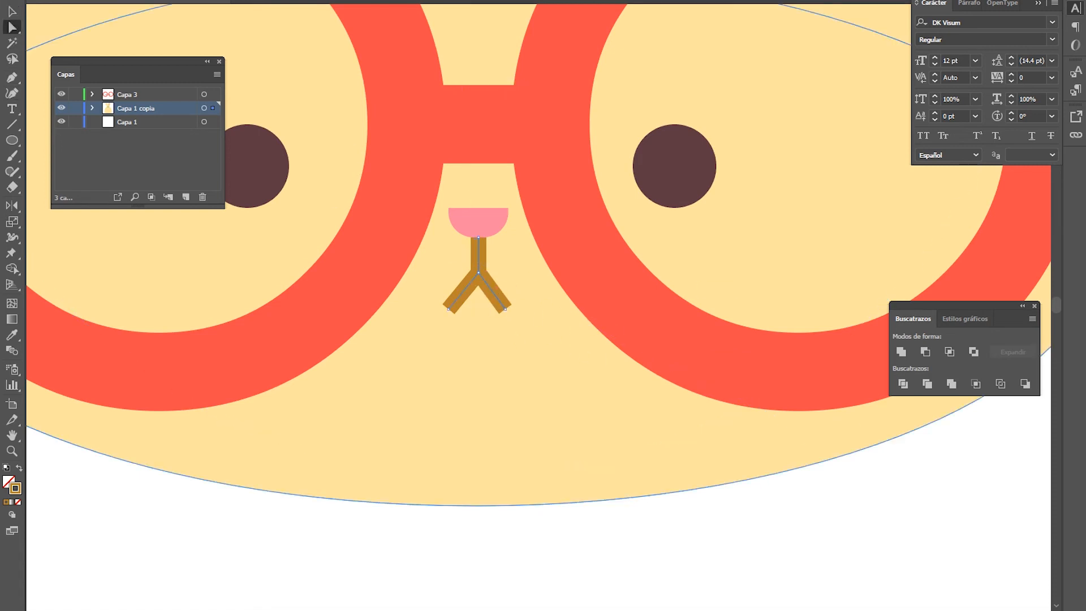
click(526, 532)
scroll(558, 264, down, 3)
scroll(556, 324, up, 2)
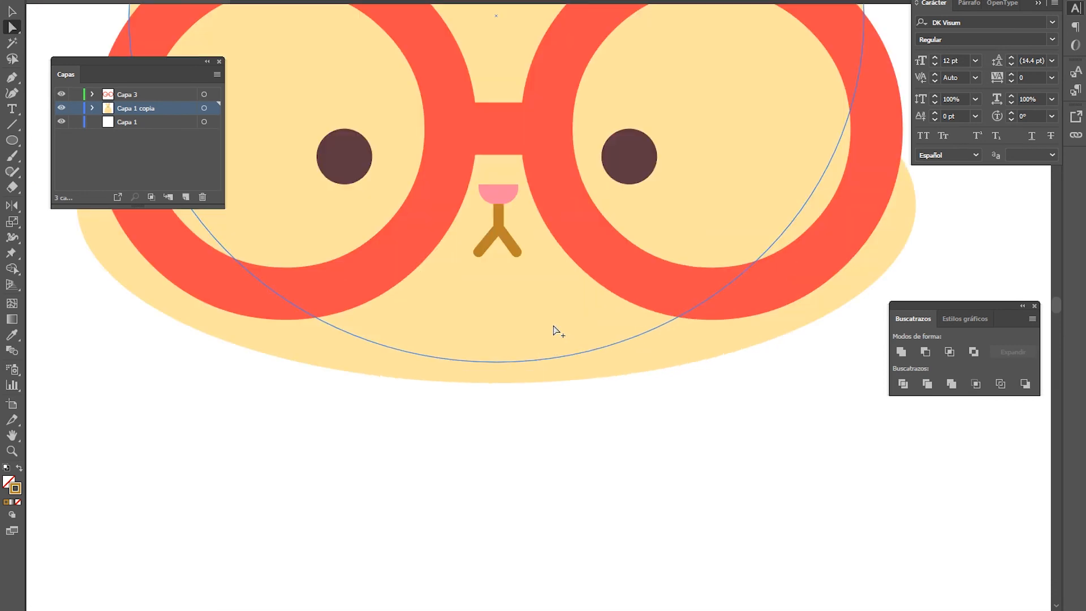
scroll(518, 297, up, 2)
Step: Copy the head's fill colour FFE49F and apply it to the stroke of the Y-shaped mouth
click(516, 291)
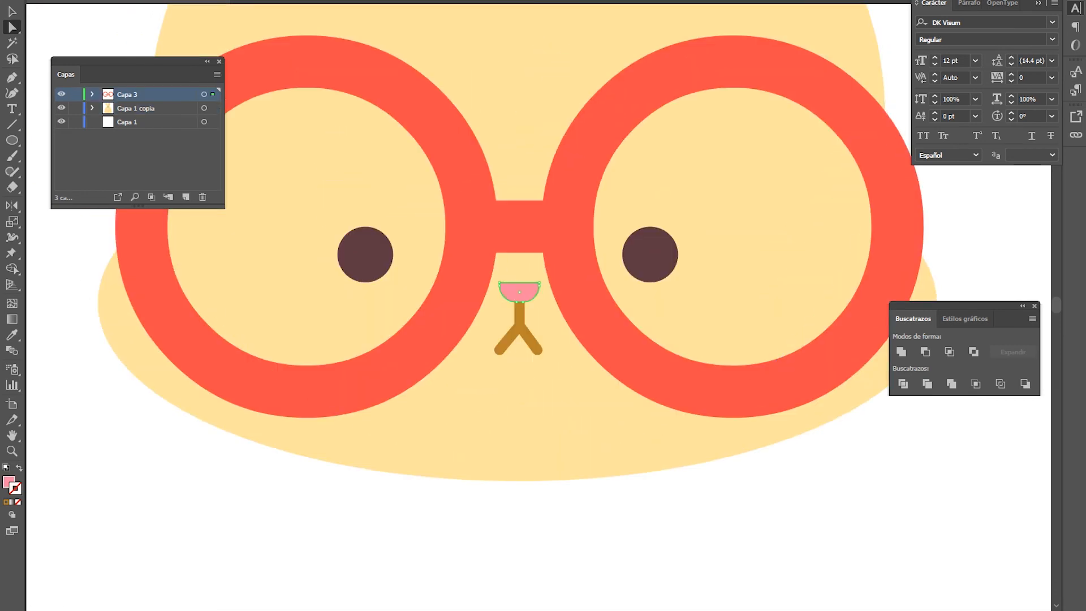
click(523, 334)
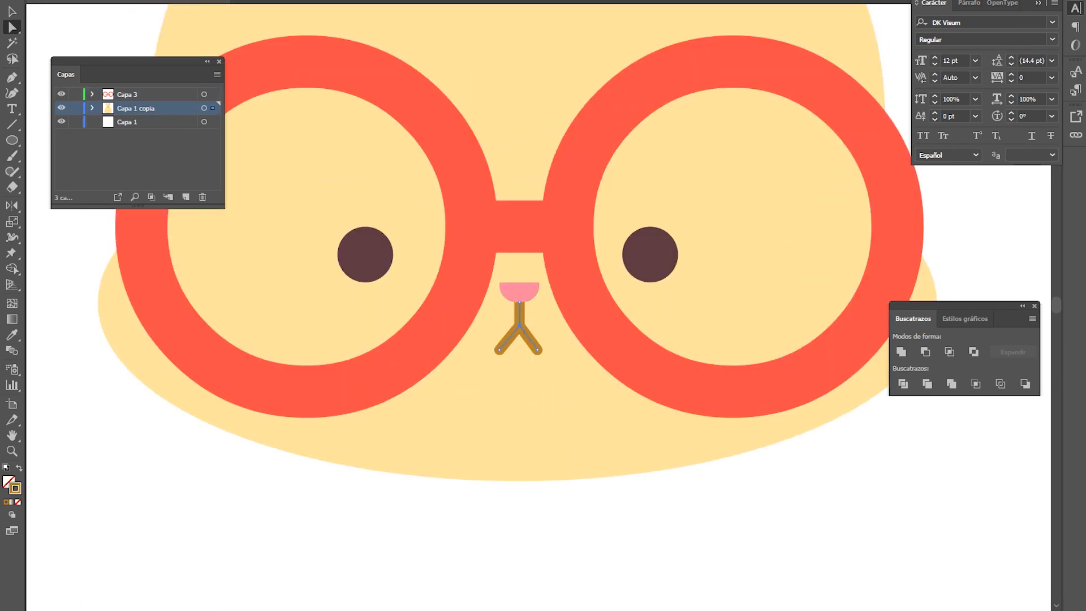
click(510, 351)
double_click(12, 485)
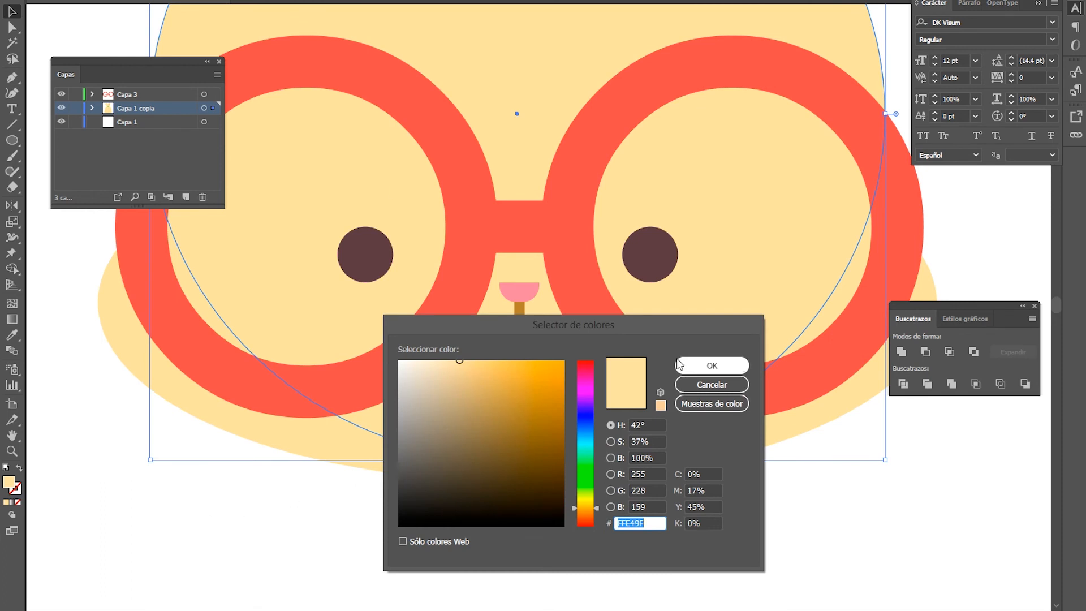
click(712, 365)
click(532, 342)
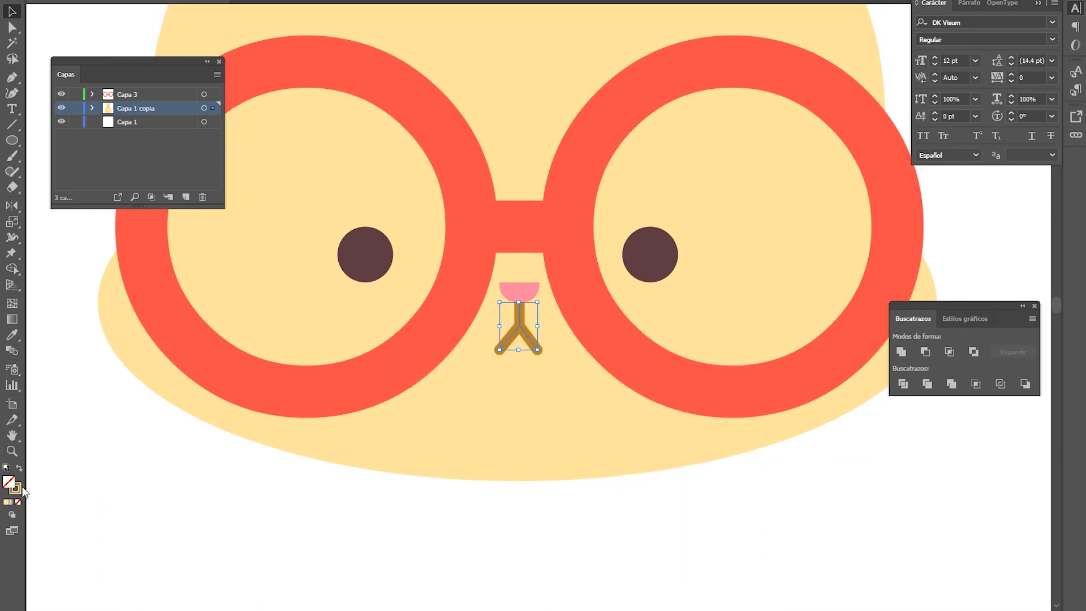
double_click(16, 490)
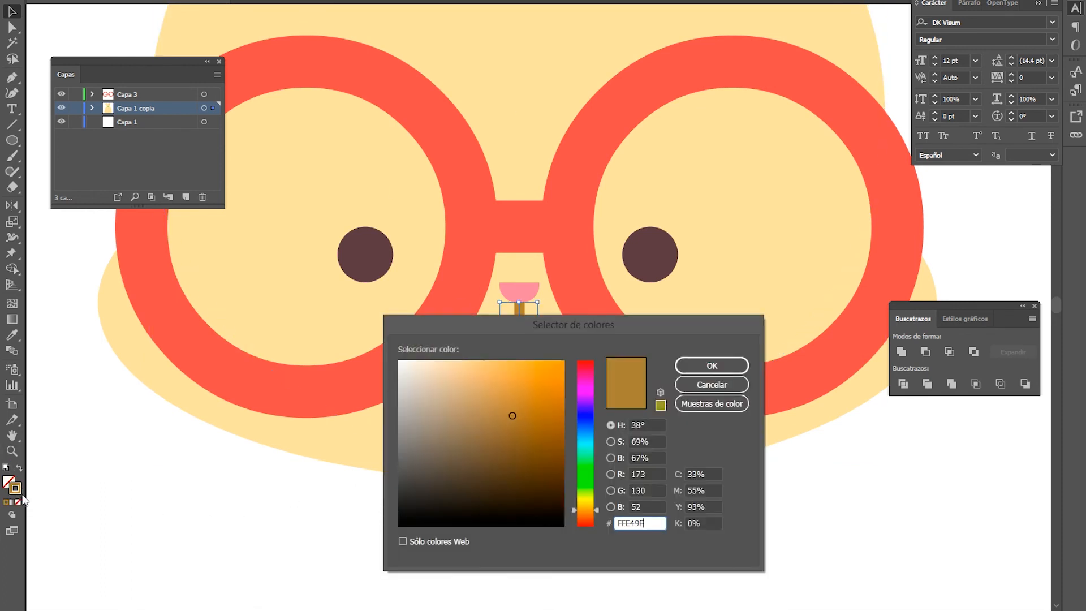
key(Return)
Step: Change the mouth's stroke to a darker, more saturated golden tan than the head colour
double_click(17, 490)
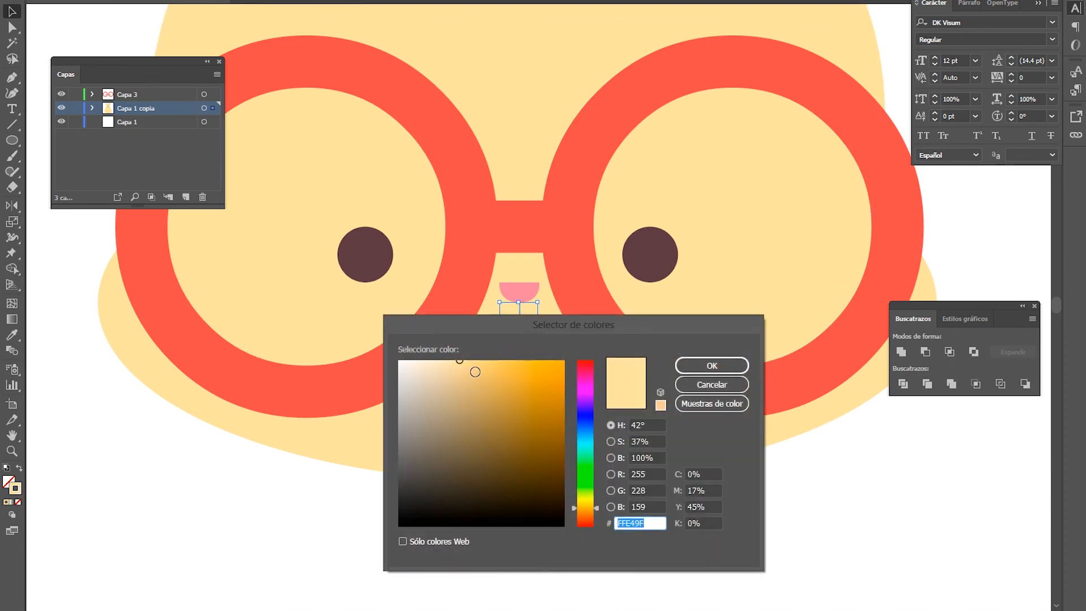
drag(475, 372, 480, 384)
click(711, 367)
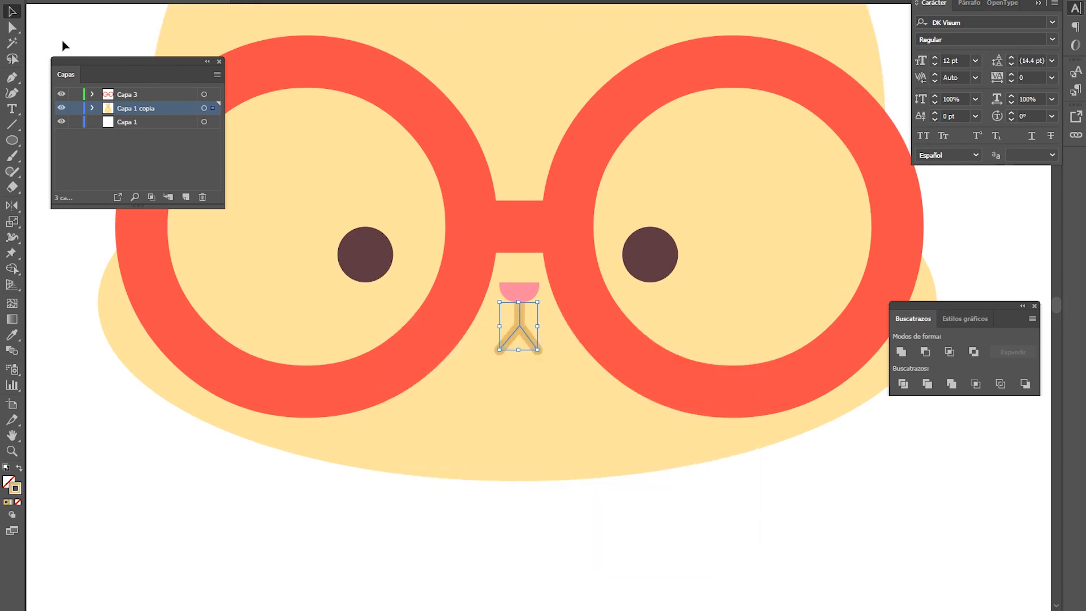
click(89, 41)
Step: Shorten the wide cheek ellipse from below so its lower edge lines up with the bottom of the head circle
scroll(416, 344, down, 2)
scroll(415, 344, up, 1)
drag(424, 302, 432, 376)
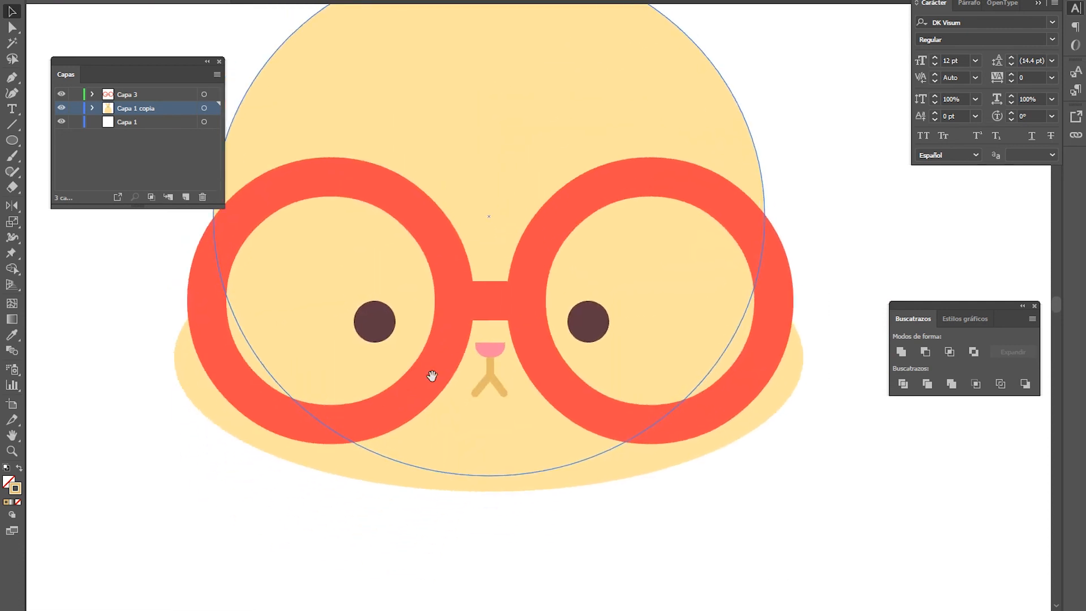
scroll(432, 376, down, 3)
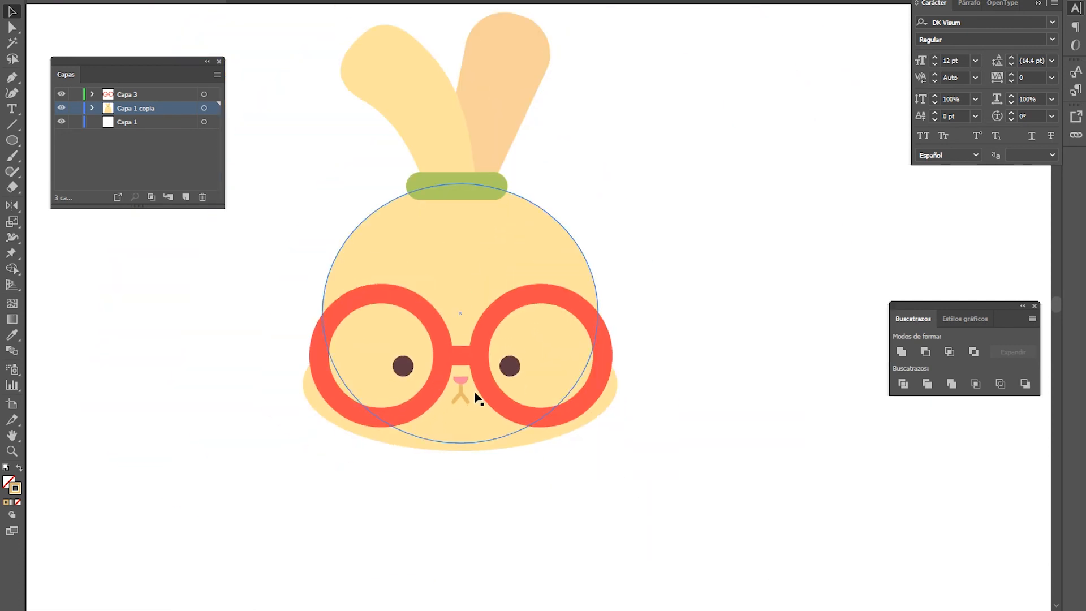
click(526, 438)
drag(463, 451, 463, 442)
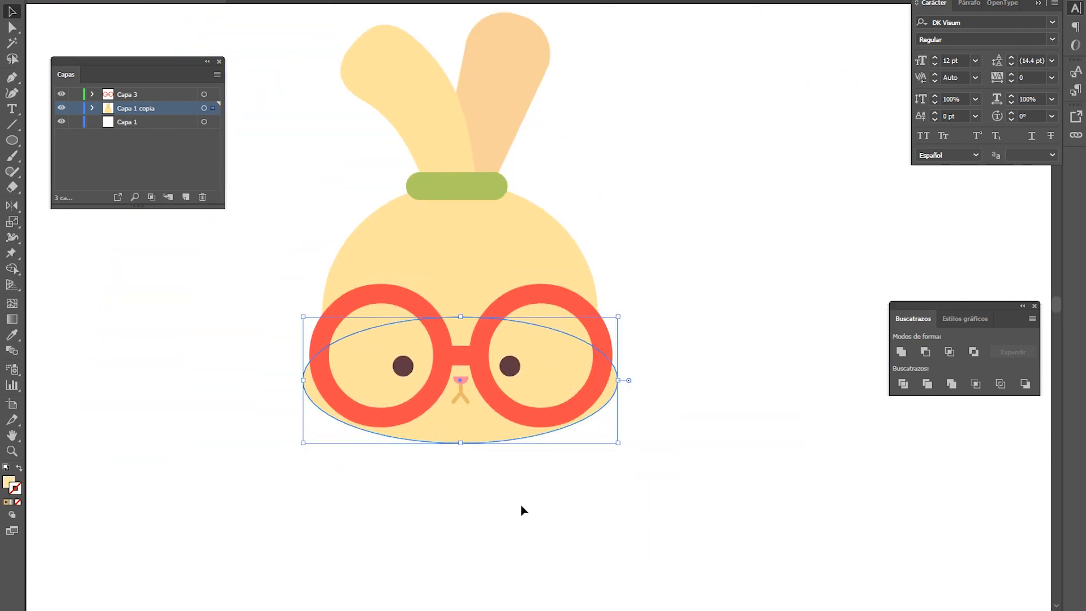
click(521, 509)
Step: Draw a short slanted eyebrow line above the left eye and match its stroke to the golden tan mouth
scroll(418, 452, up, 1)
scroll(417, 453, up, 1)
drag(472, 327, 488, 374)
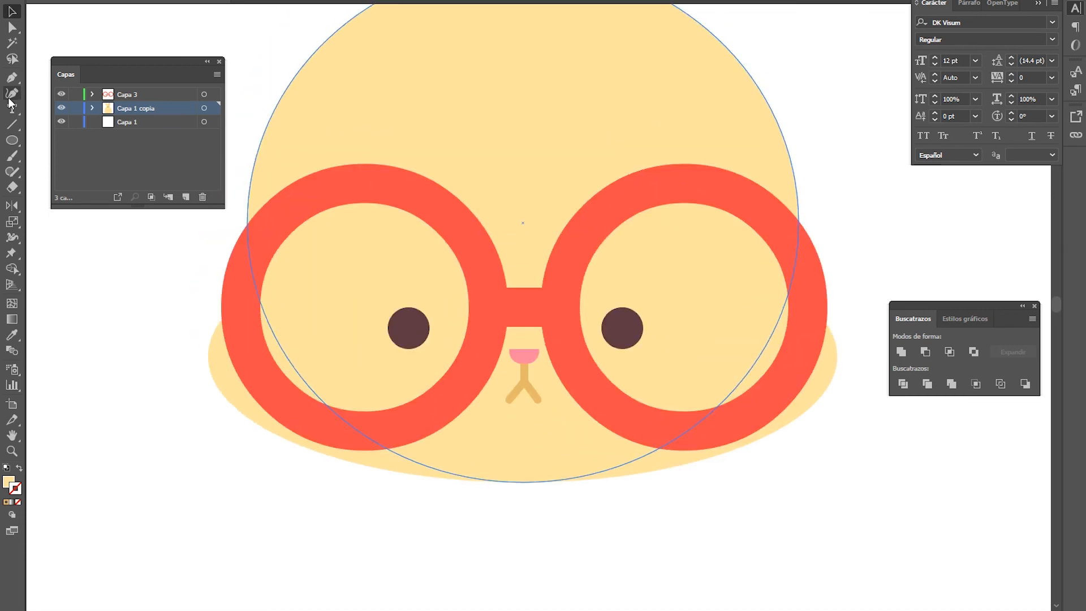
click(12, 77)
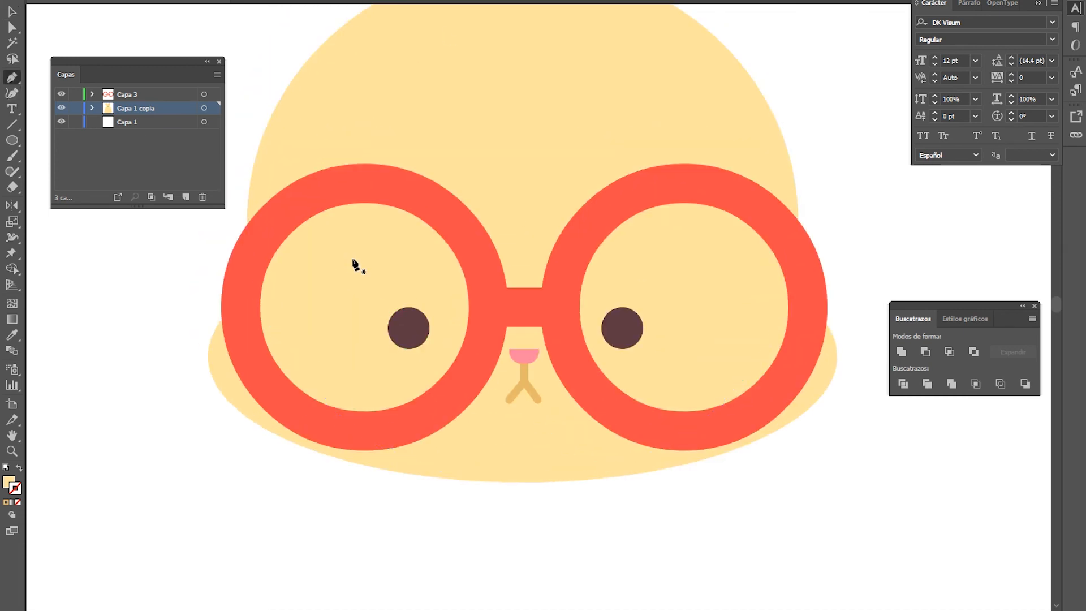
click(440, 300)
click(535, 382)
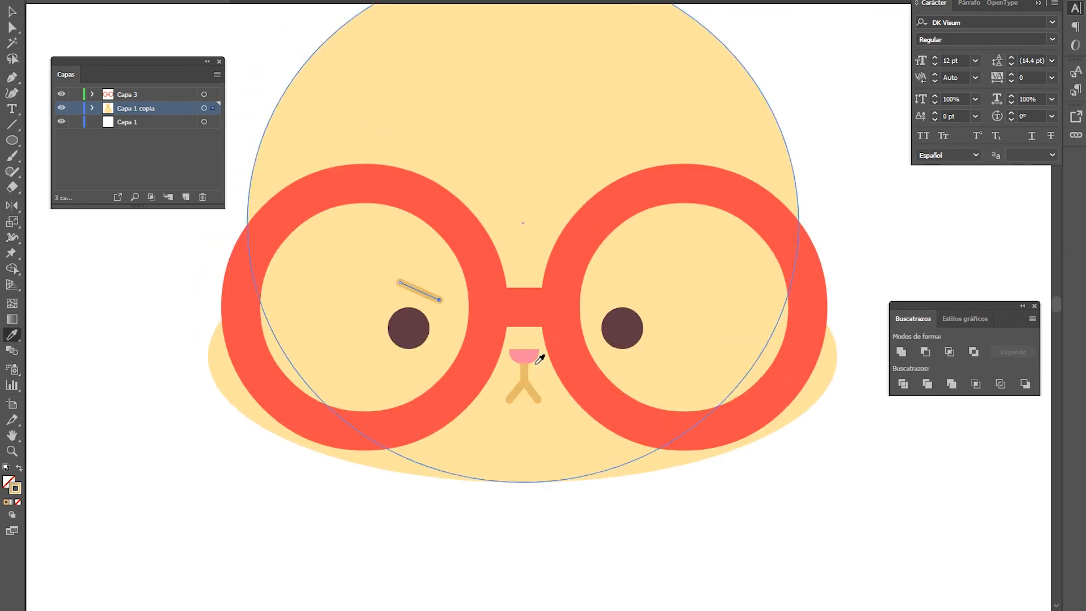
Step: Thicken the left eyebrow's stroke and paste a copy of the eyebrow
key(v)
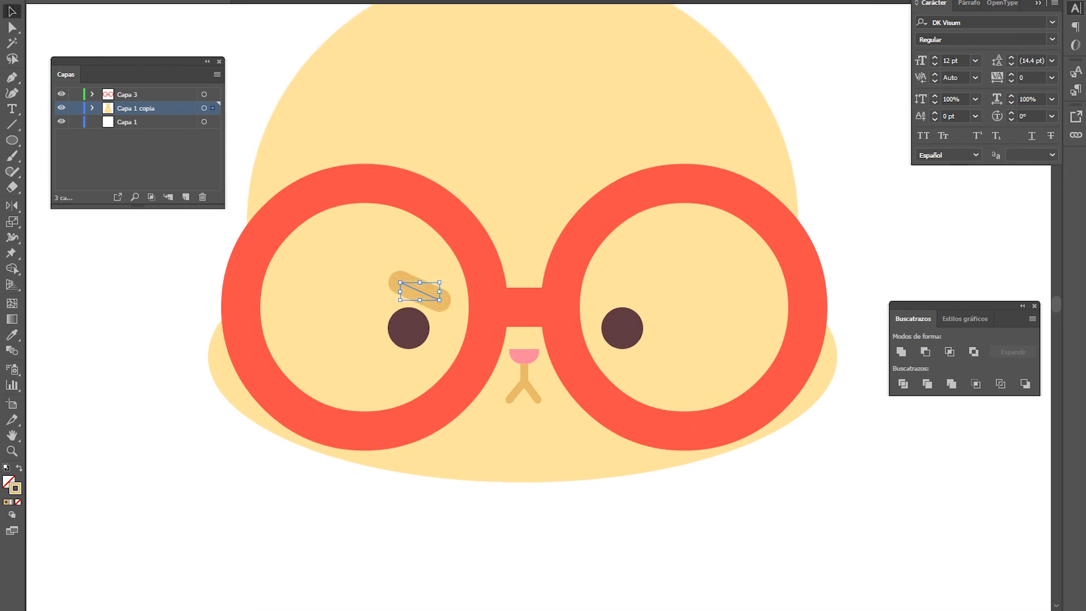
key(Down)
key(ctrl+c)
key(ctrl+v)
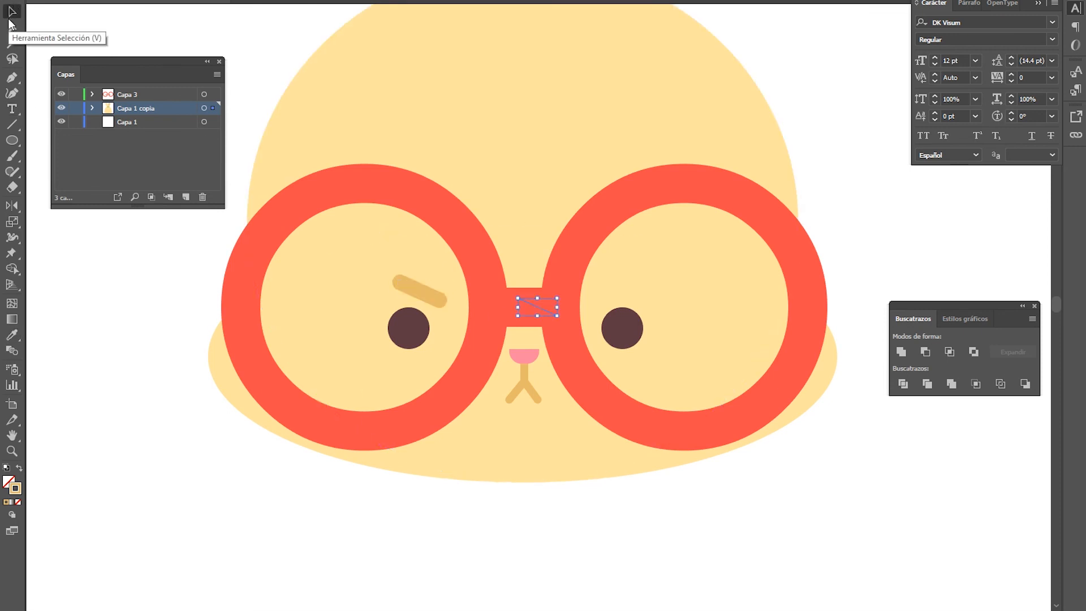
drag(546, 310, 633, 301)
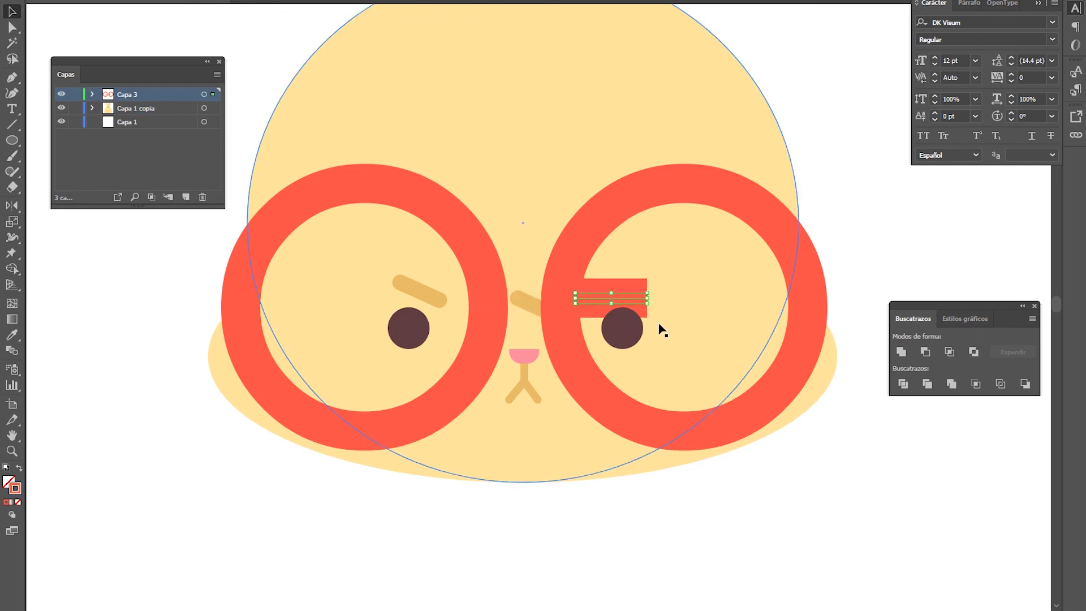
key(ctrl+z)
key(ctrl+z)
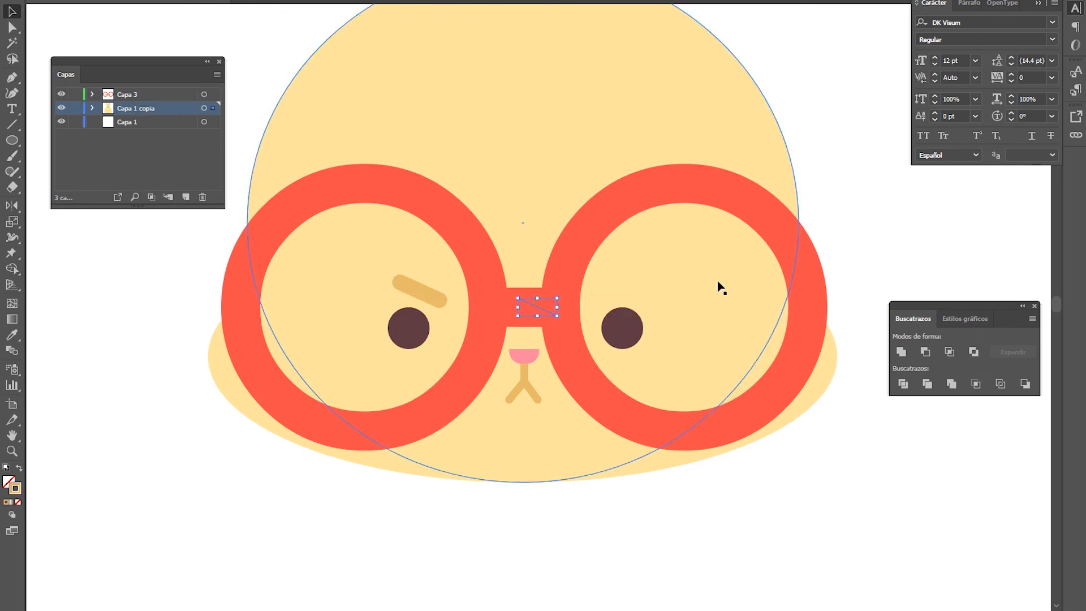
Step: Move the pasted eyebrow copy horizontally out from behind the glasses bridge to sit over the right eye
key(shift+Right)
key(shift+Right)
key(shift+Right)
key(shift+Right)
key(shift+Left)
key(shift+Left)
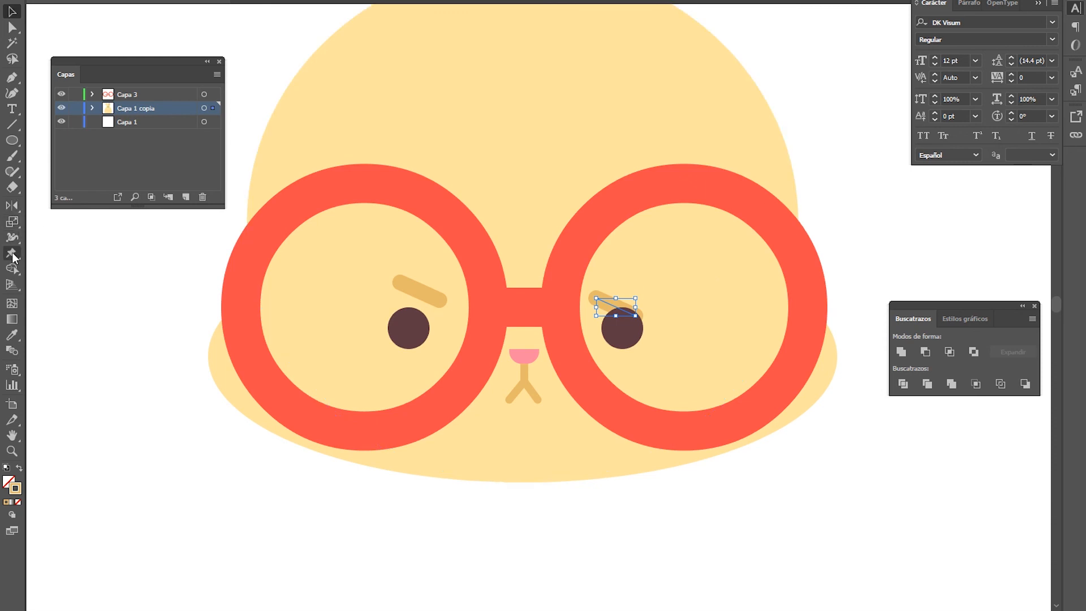
Step: Mirror the right eyebrow so it slants opposite to the left one, and place it just above the right eye
click(12, 205)
mouse_move(632, 308)
mouse_down()
mouse_move(621, 310)
mouse_move(624, 288)
mouse_up()
click(17, 12)
click(681, 286)
scroll(740, 368, down, 3)
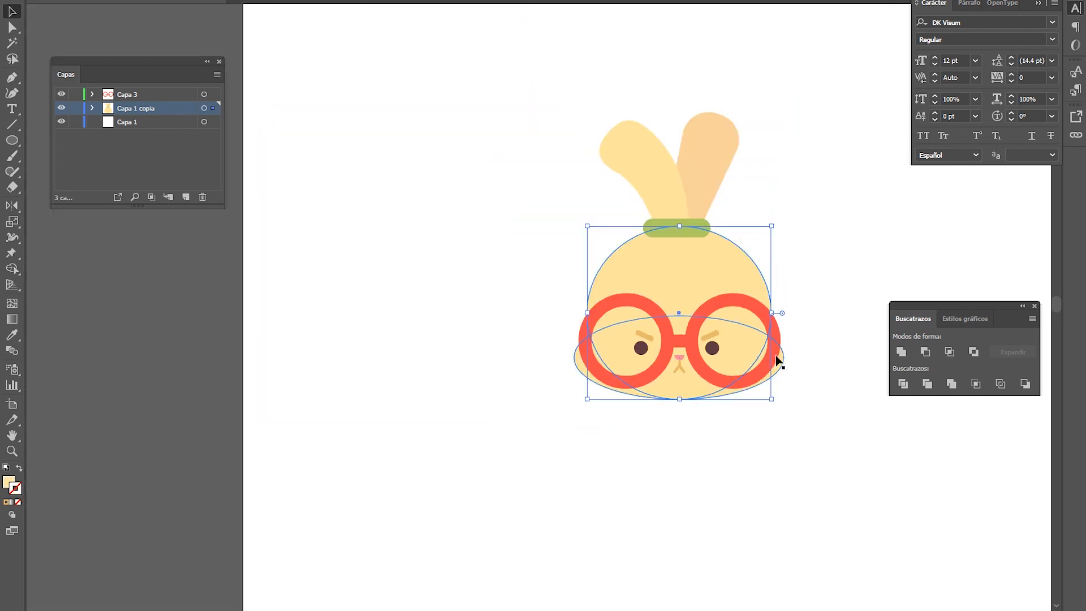
click(766, 517)
Step: Draw a short slanted temple line from the left lens's upper outer edge and match its stroke to the red glasses
scroll(768, 520, up, 2)
drag(670, 349, 505, 372)
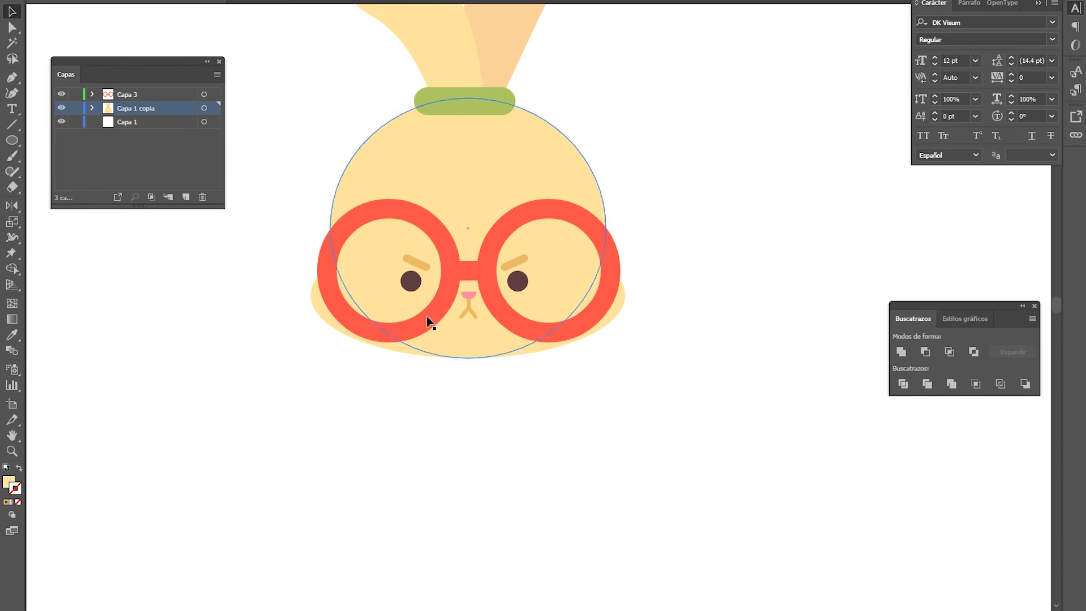
key(p)
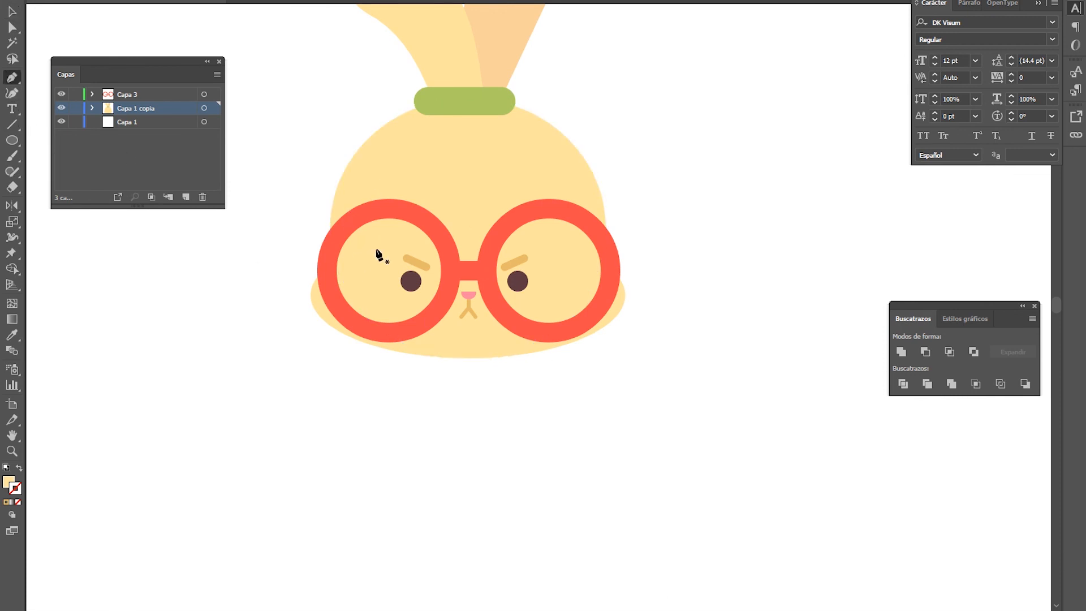
click(330, 250)
click(308, 208)
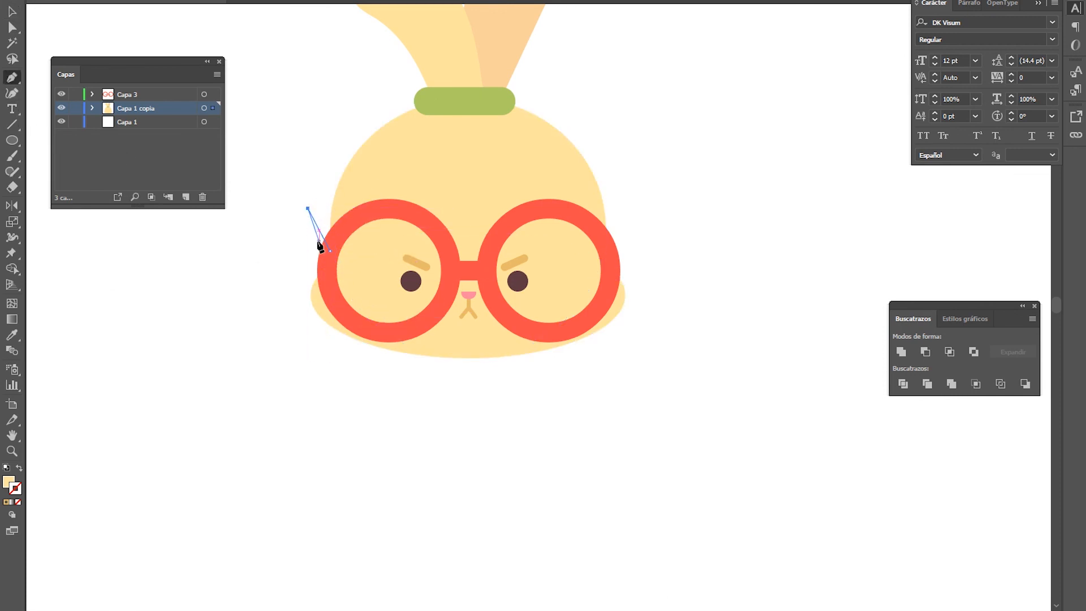
key(i)
click(399, 204)
click(10, 81)
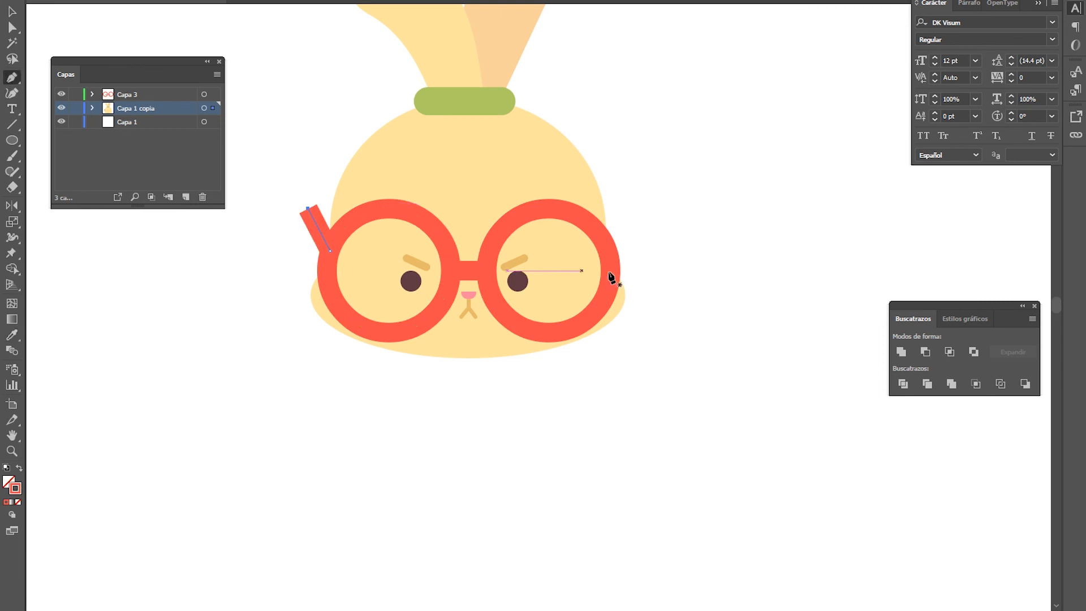
Step: Draw a matching short red temple line from the upper outer edge of the right lens
click(607, 251)
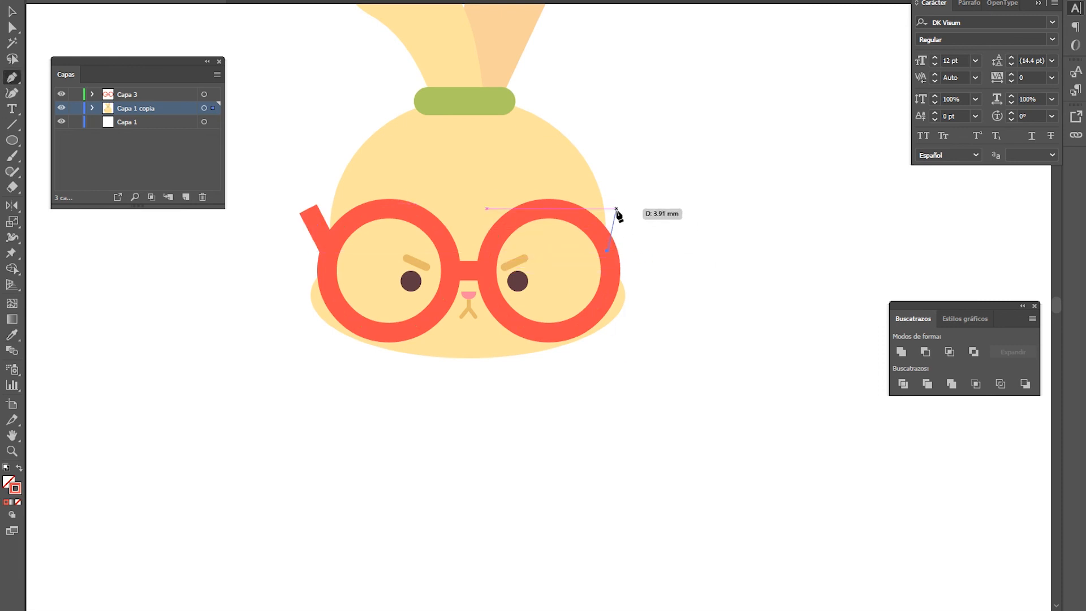
click(628, 220)
key(a)
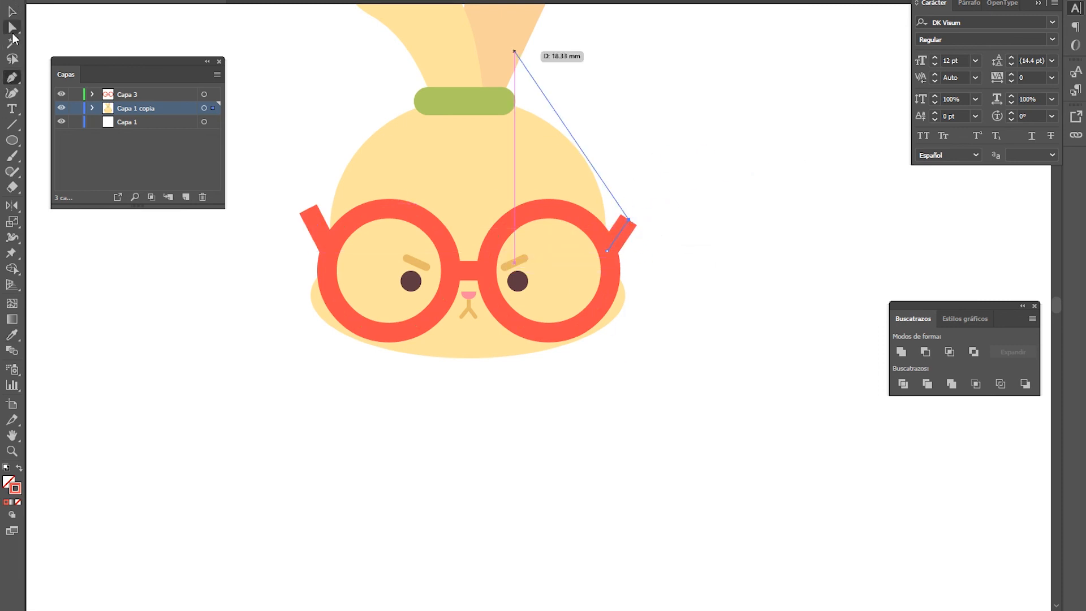
Step: Move the outer end points of both temple lines outward and down so the arms tilt flatter
drag(629, 221, 638, 236)
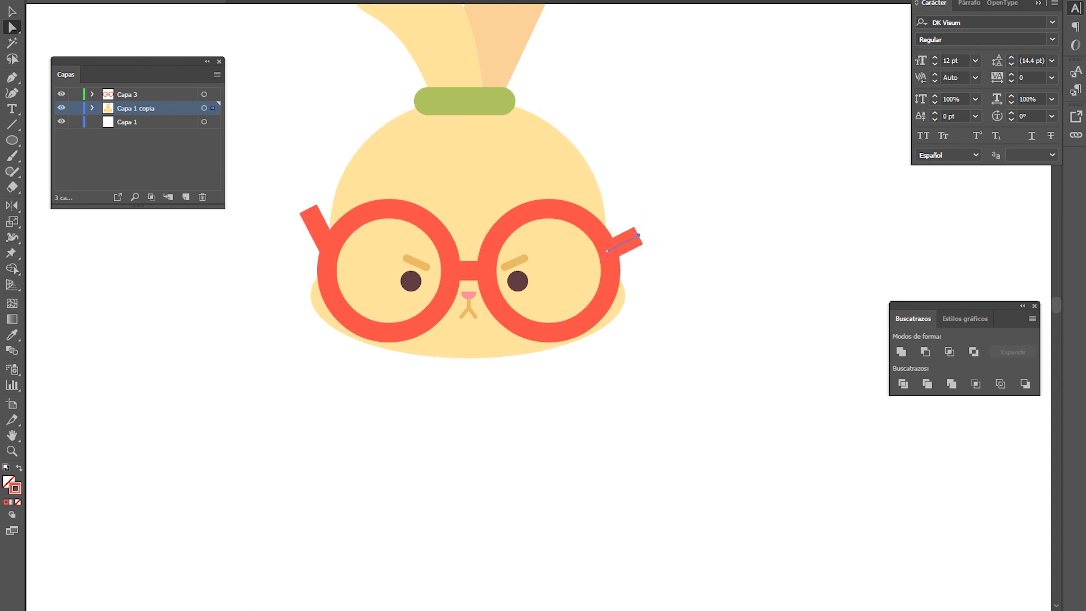
mouse_move(314, 220)
mouse_down()
mouse_move(310, 207)
mouse_move(303, 225)
mouse_up()
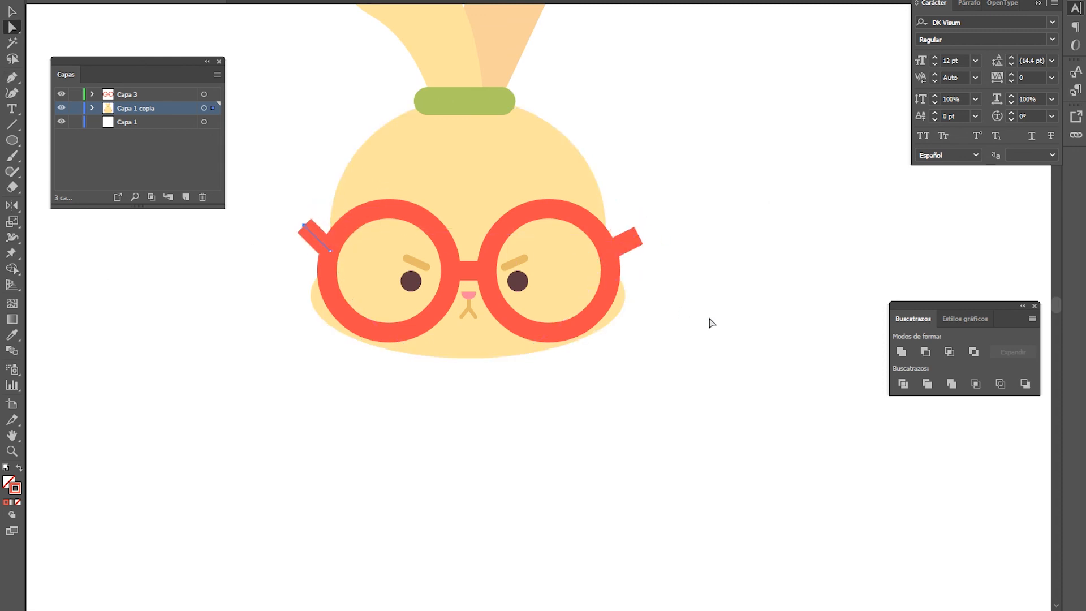
scroll(707, 316, down, 2)
scroll(705, 312, down, 1)
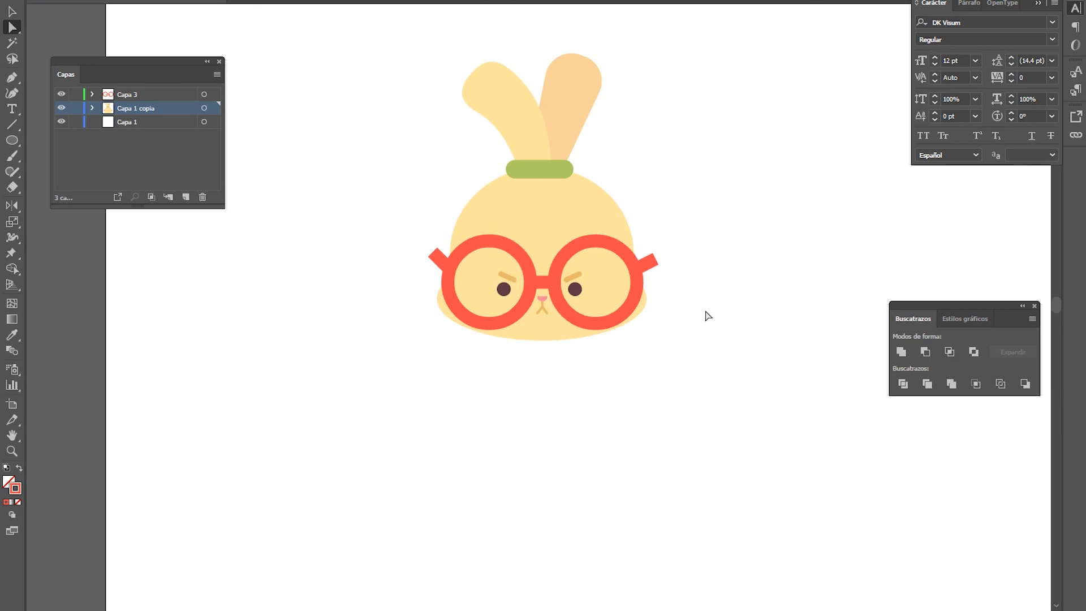
drag(706, 312, 664, 352)
scroll(656, 352, up, 1)
drag(646, 280, 747, 339)
click(639, 285)
click(757, 492)
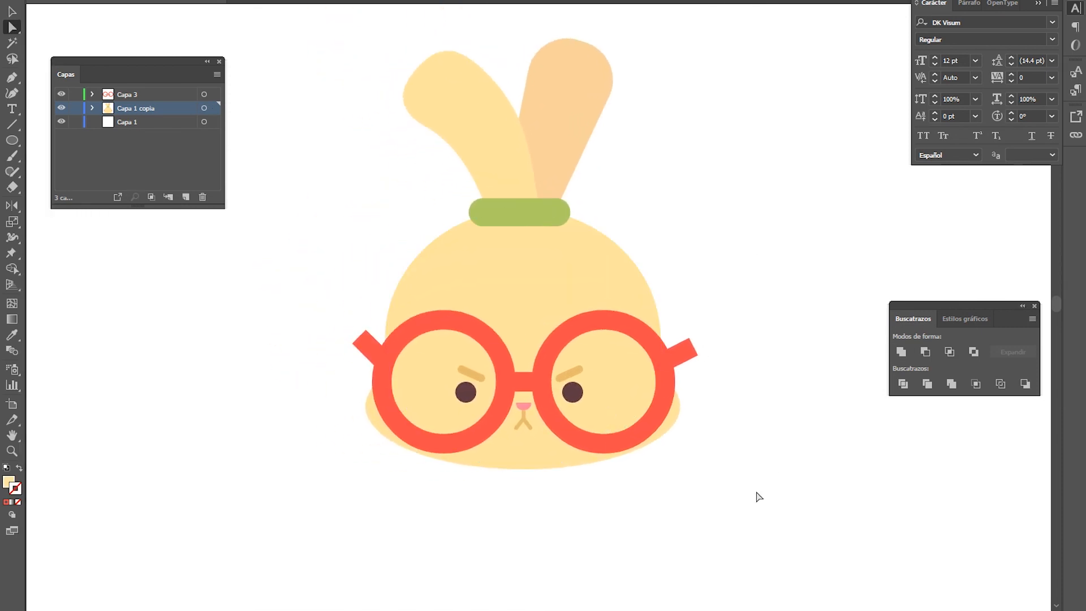
Step: Try filling the nose with the dark brown of the eyes and undo the colour change
scroll(525, 412, up, 3)
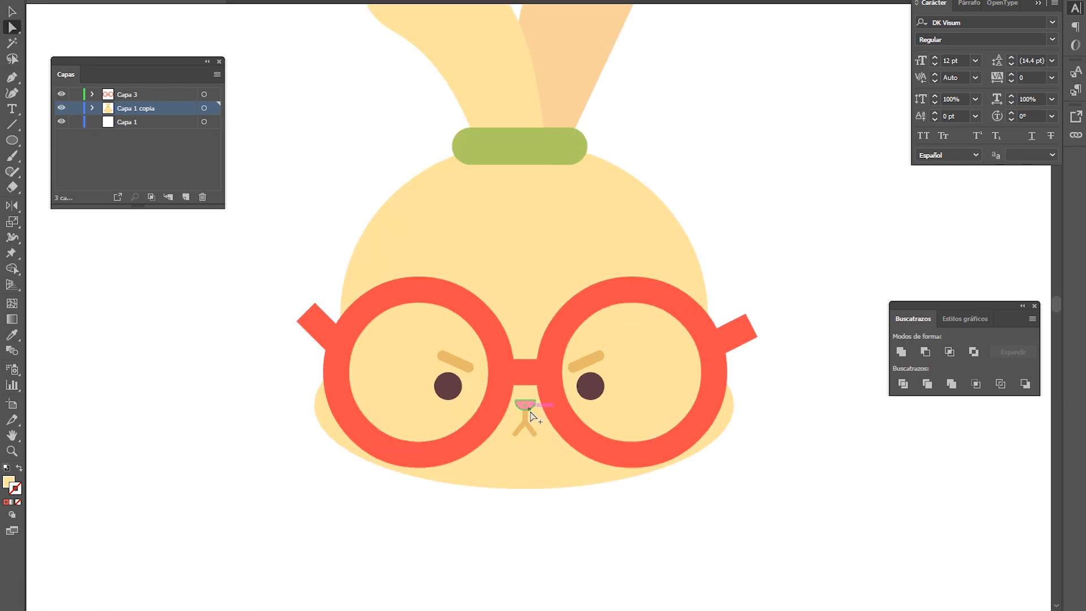
click(523, 400)
key(i)
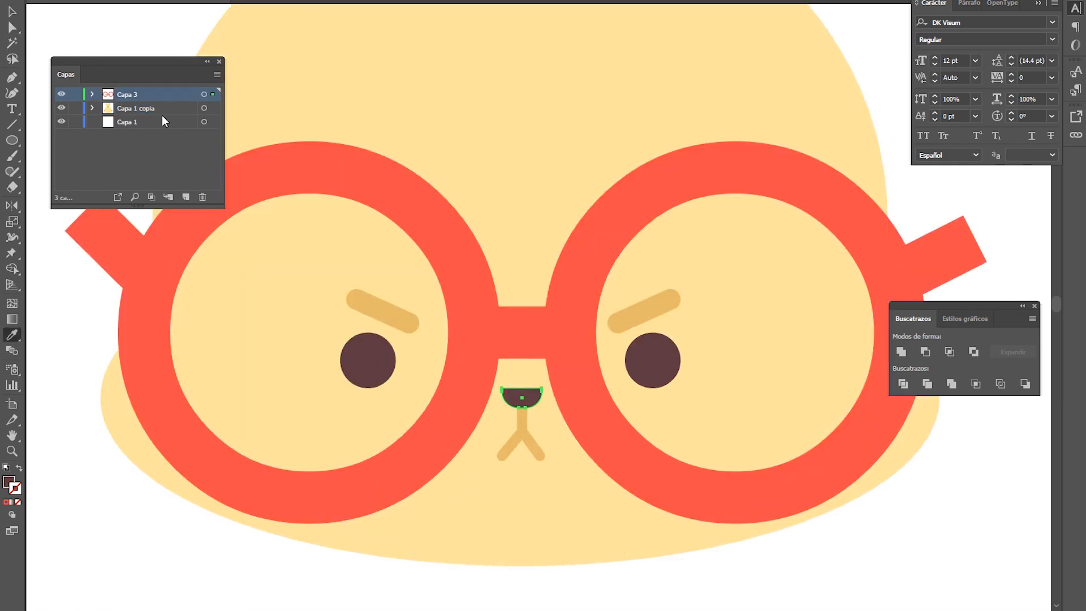
key(ctrl+z)
key(v)
scroll(555, 313, down, 3)
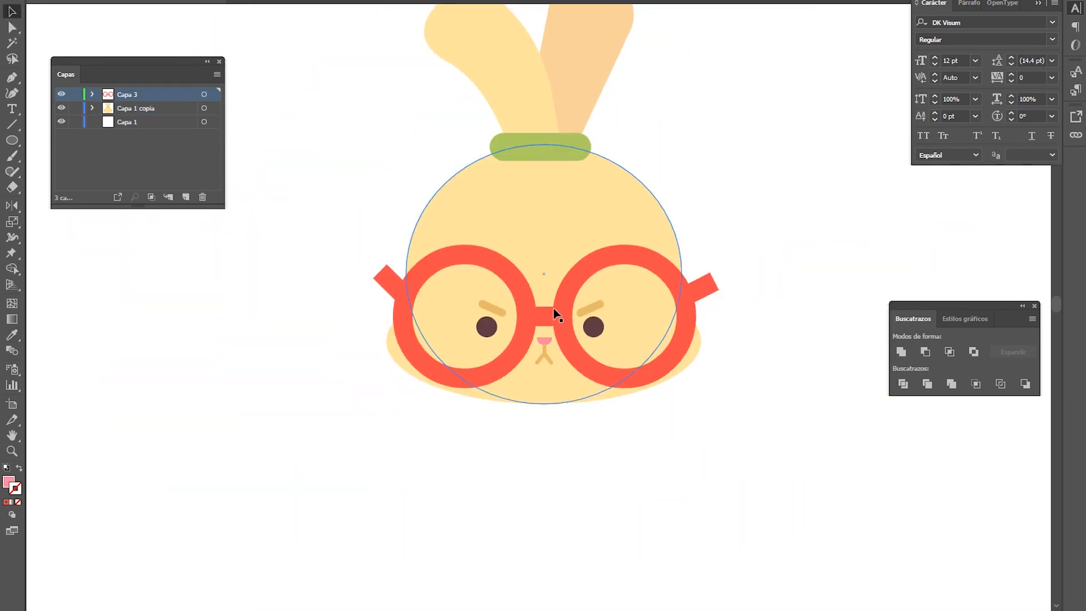
drag(554, 313, 529, 377)
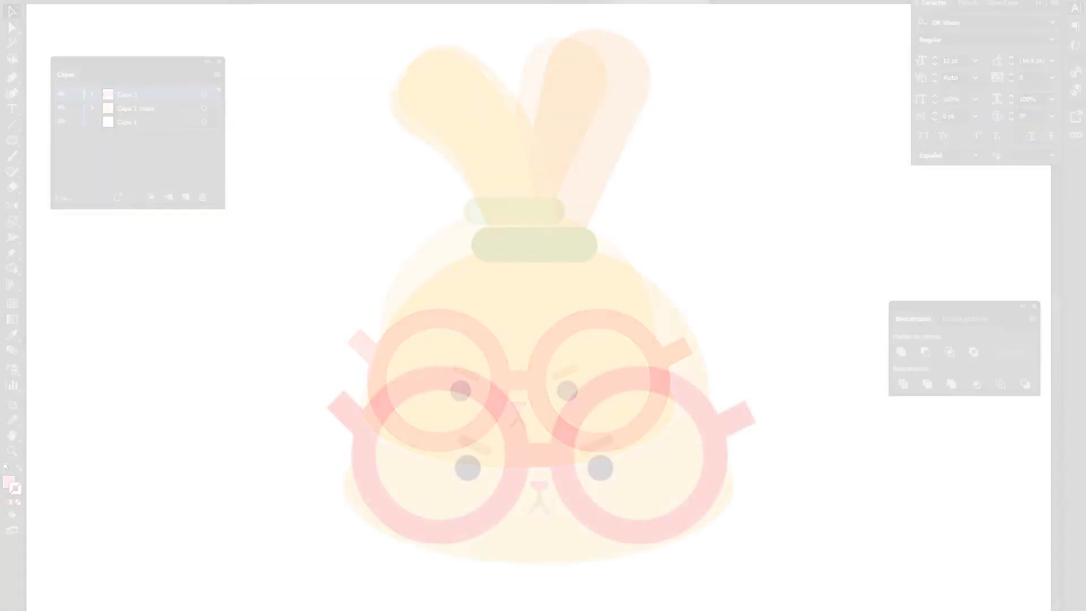